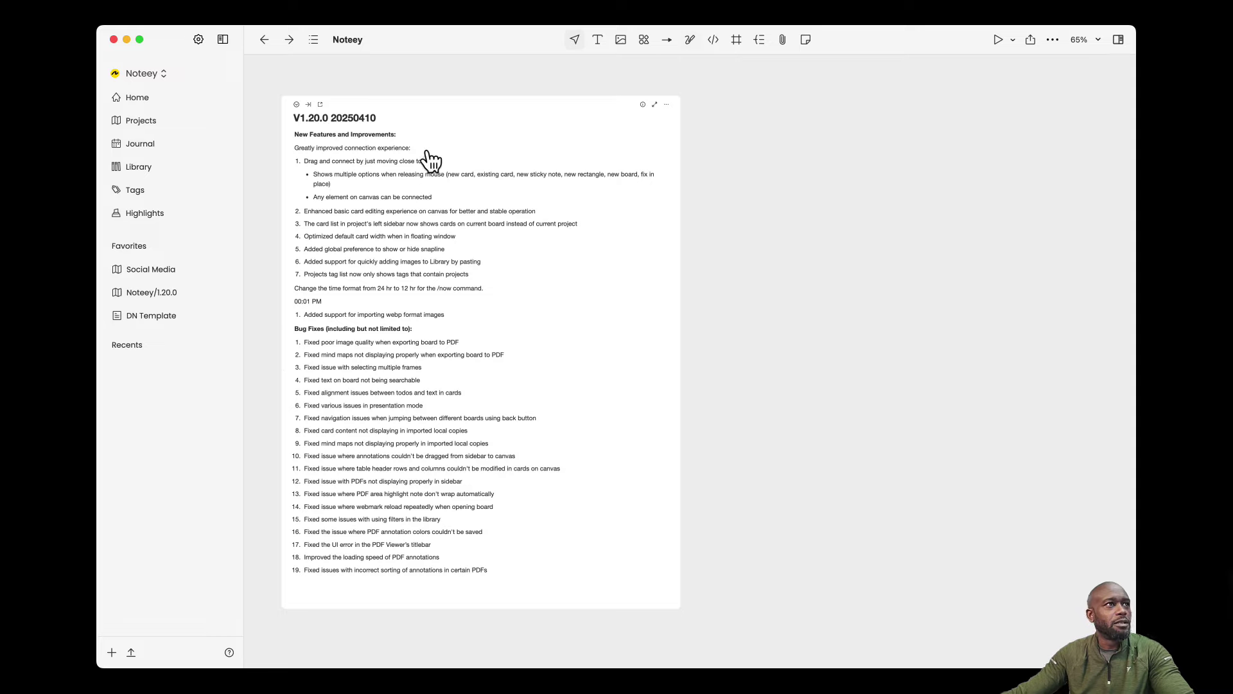
left_click(386, 192)
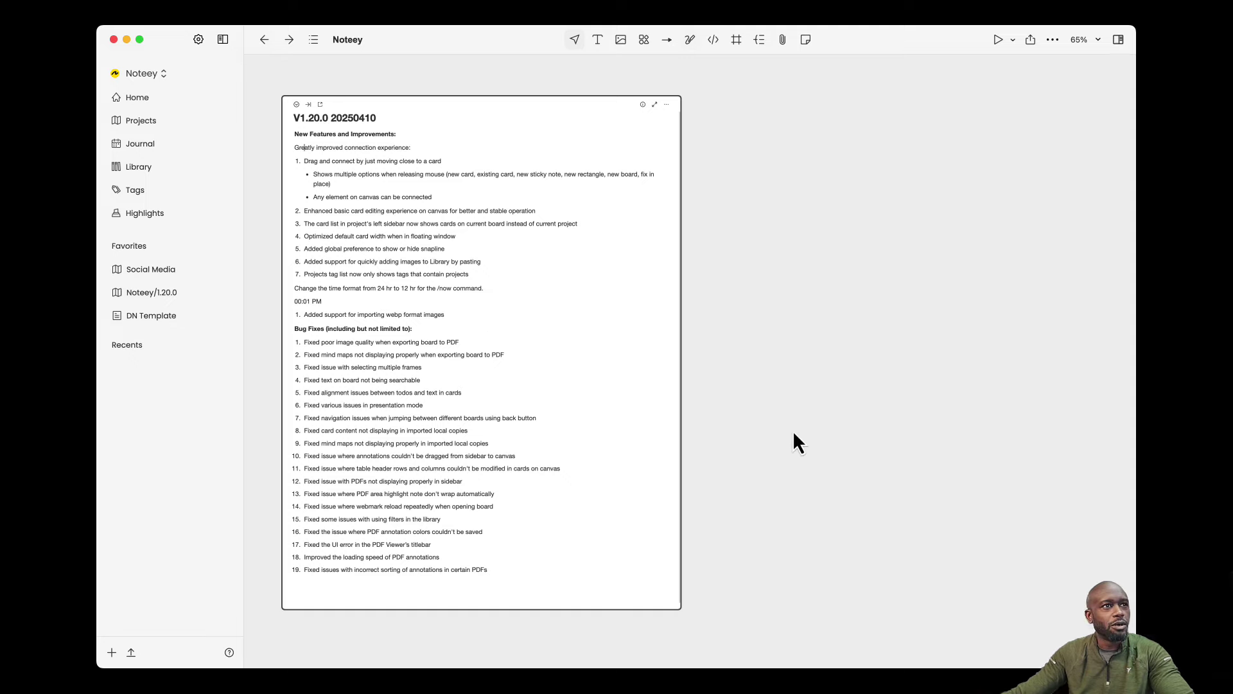
left_click(869, 483)
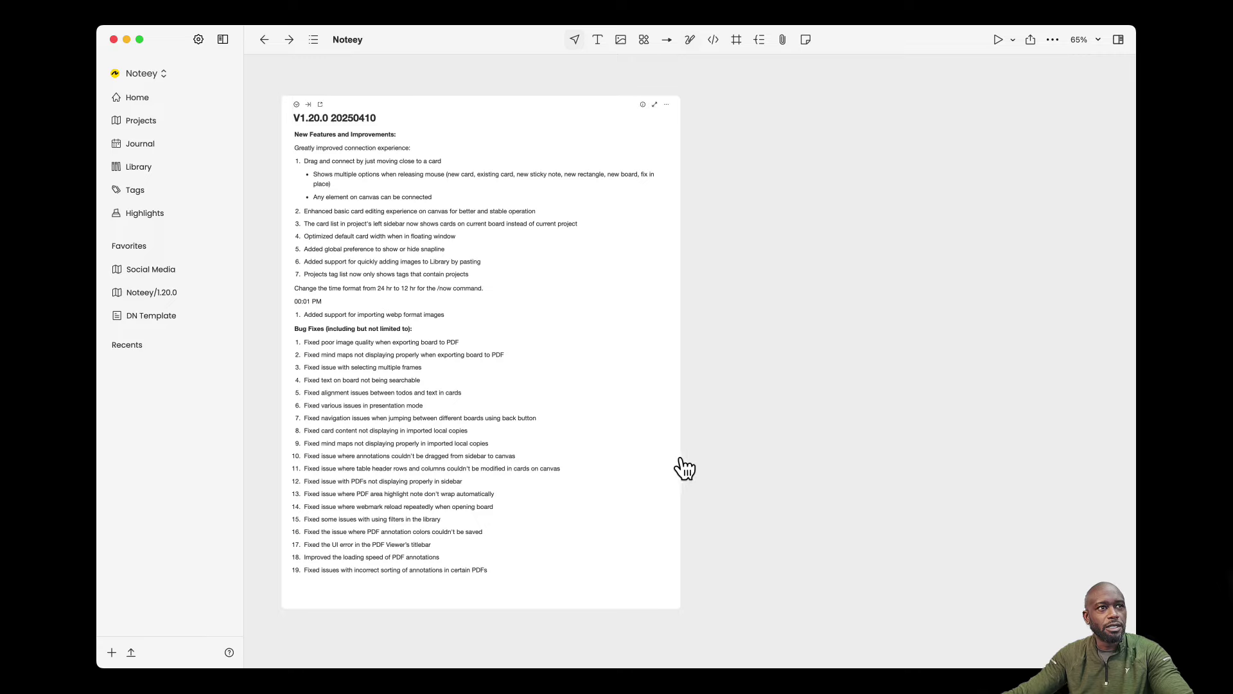
Step: Draw a connector from the release notes card to empty canvas, pin its end there, and move that end higher
mouse_move(682, 366)
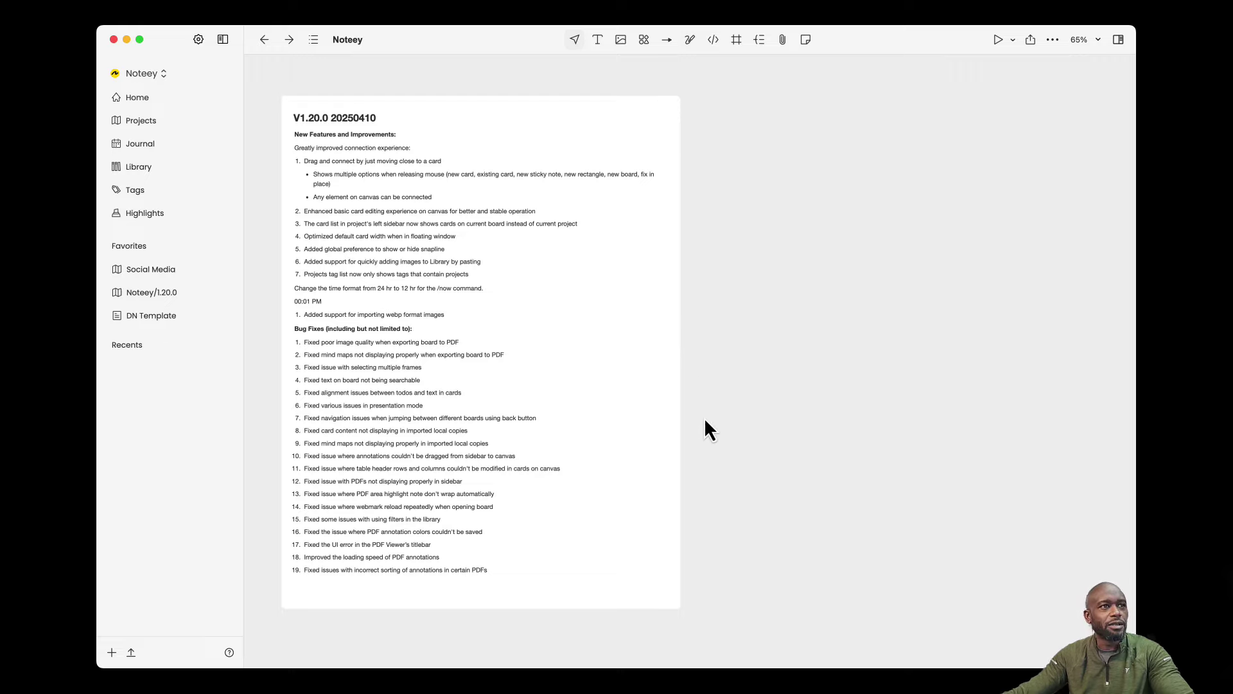
left_click_drag(680, 353, 795, 226)
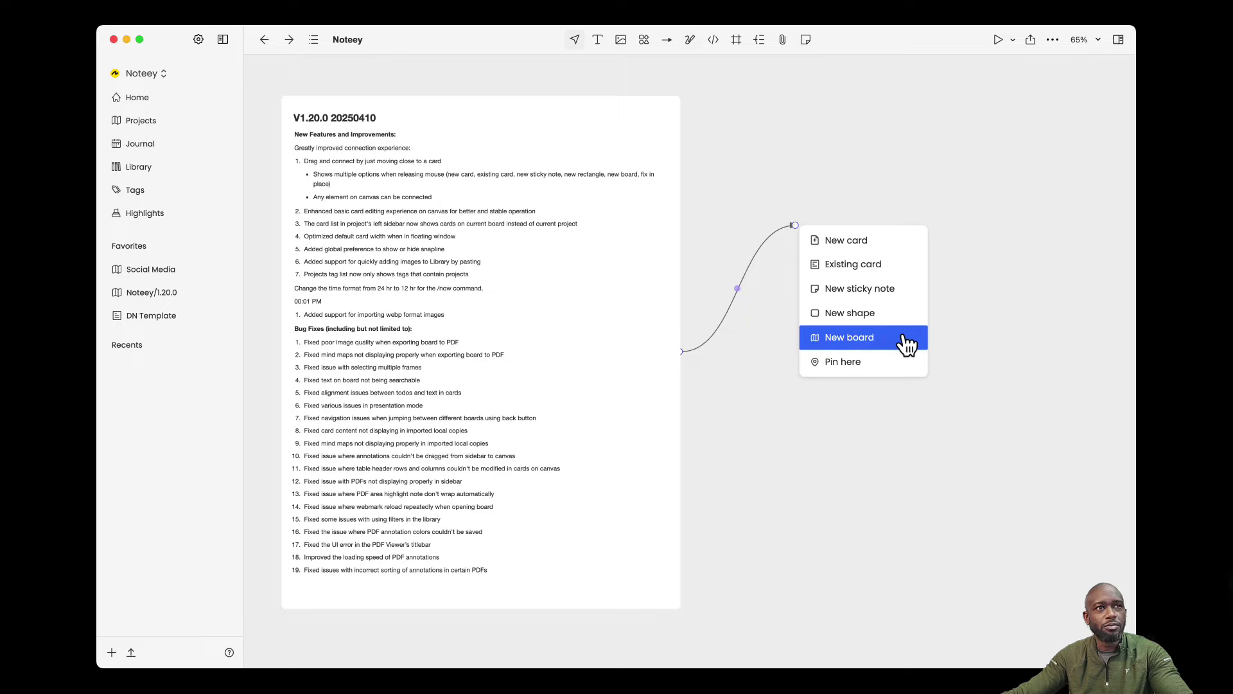
left_click(875, 369)
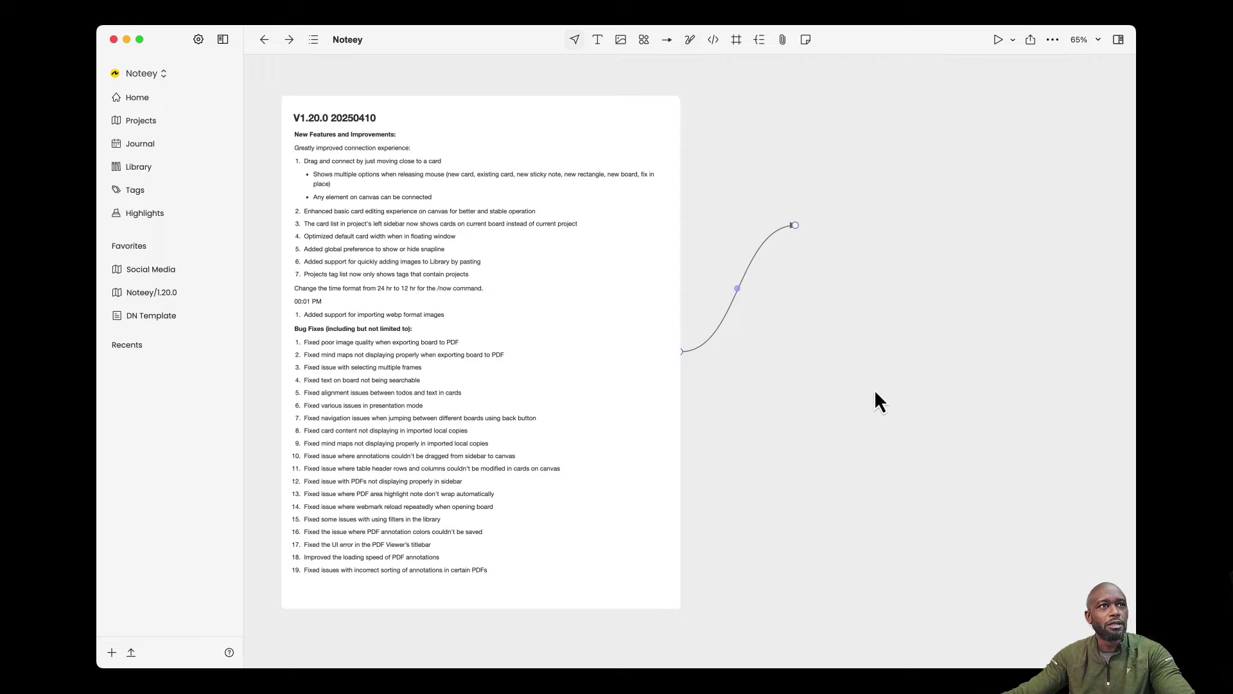
left_click_drag(797, 225, 797, 148)
left_click(828, 242)
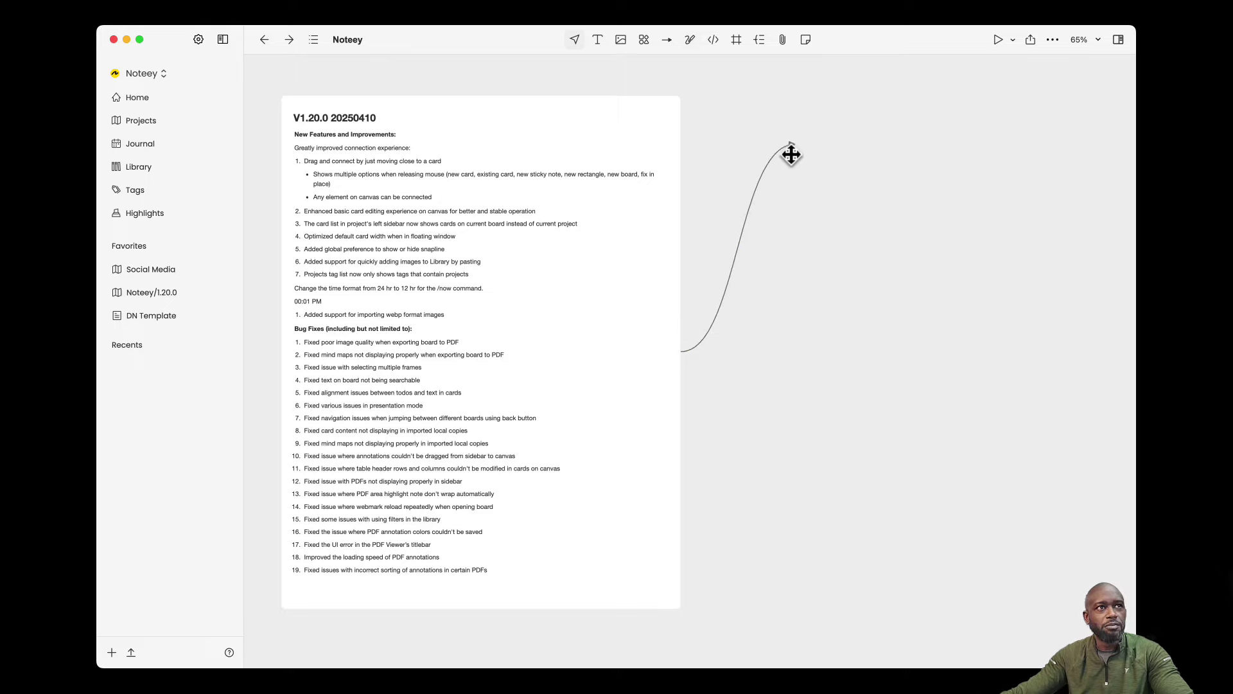
Step: Draw a second connector from the release notes card and end it in a new blank card beneath the pinned arrow
mouse_move(683, 365)
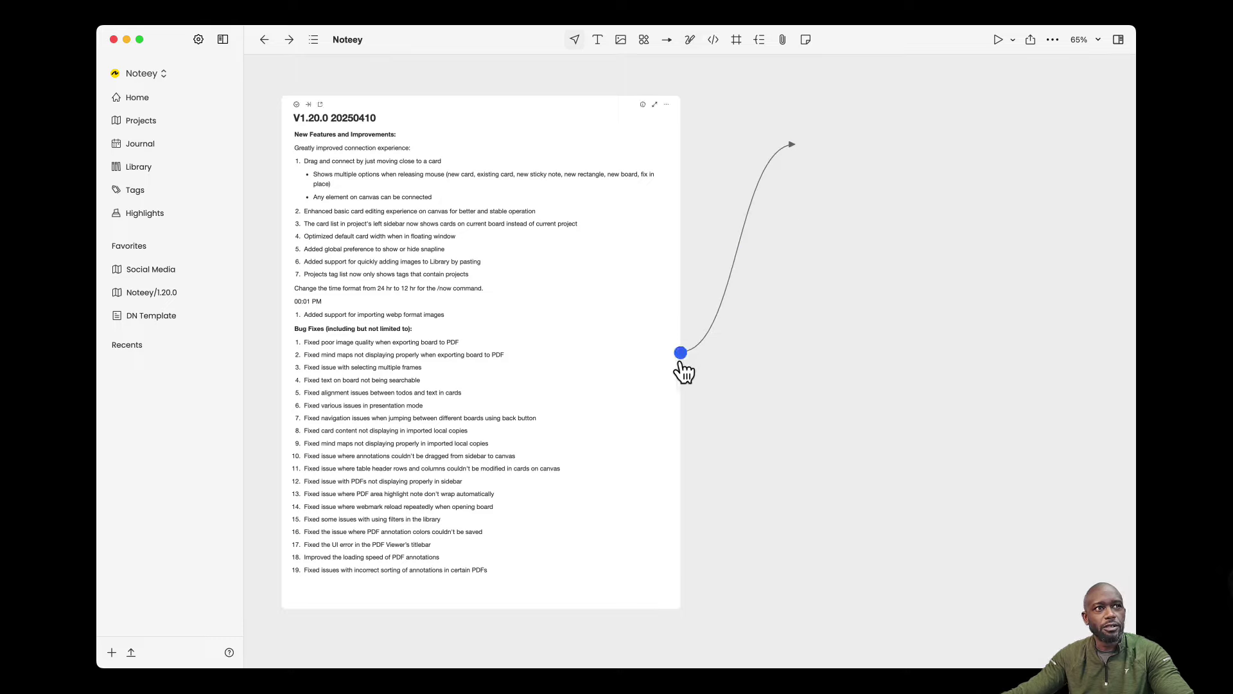
left_click_drag(682, 355, 806, 192)
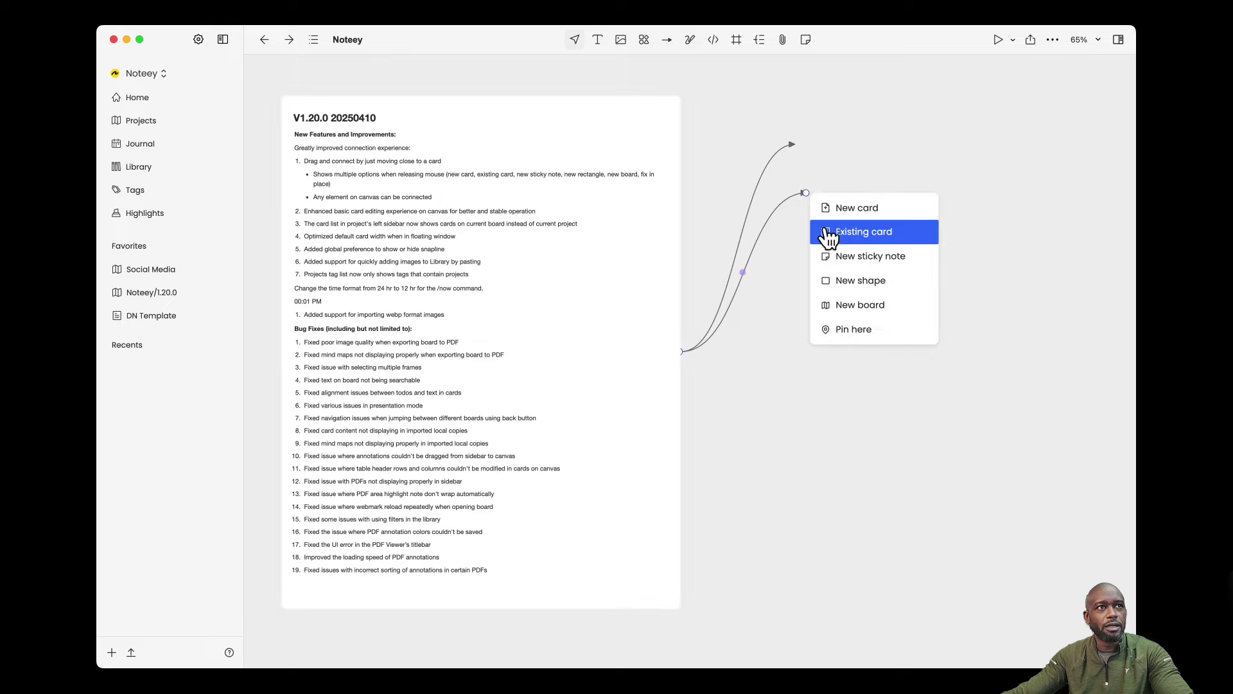
left_click(851, 218)
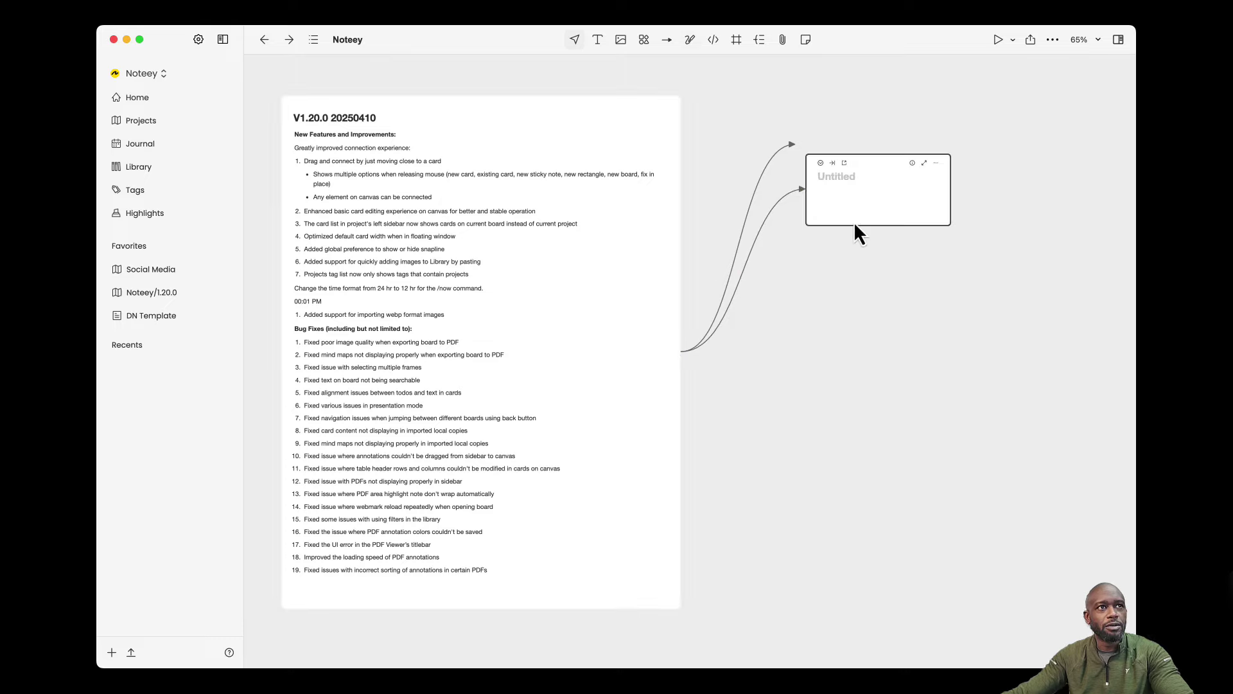
Step: Connect the release notes card to an existing card, choosing V1.20.0 20250410 from the library
left_click_drag(685, 366, 819, 278)
left_click(835, 316)
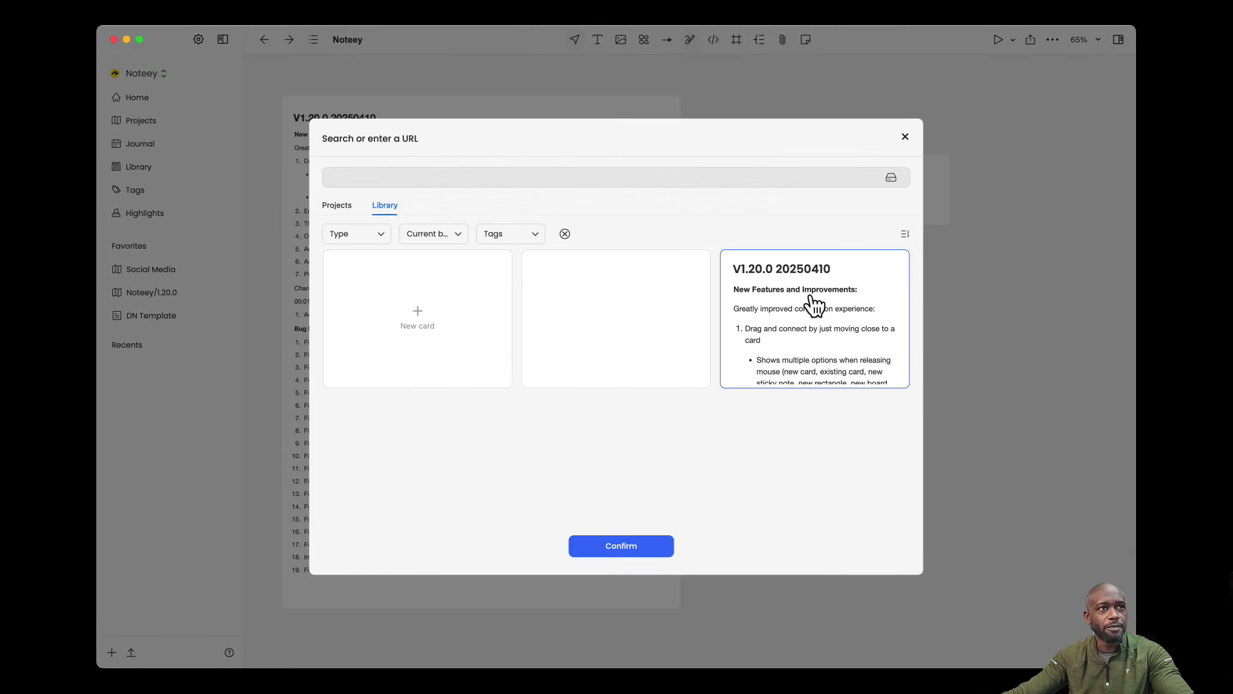
double_click(814, 310)
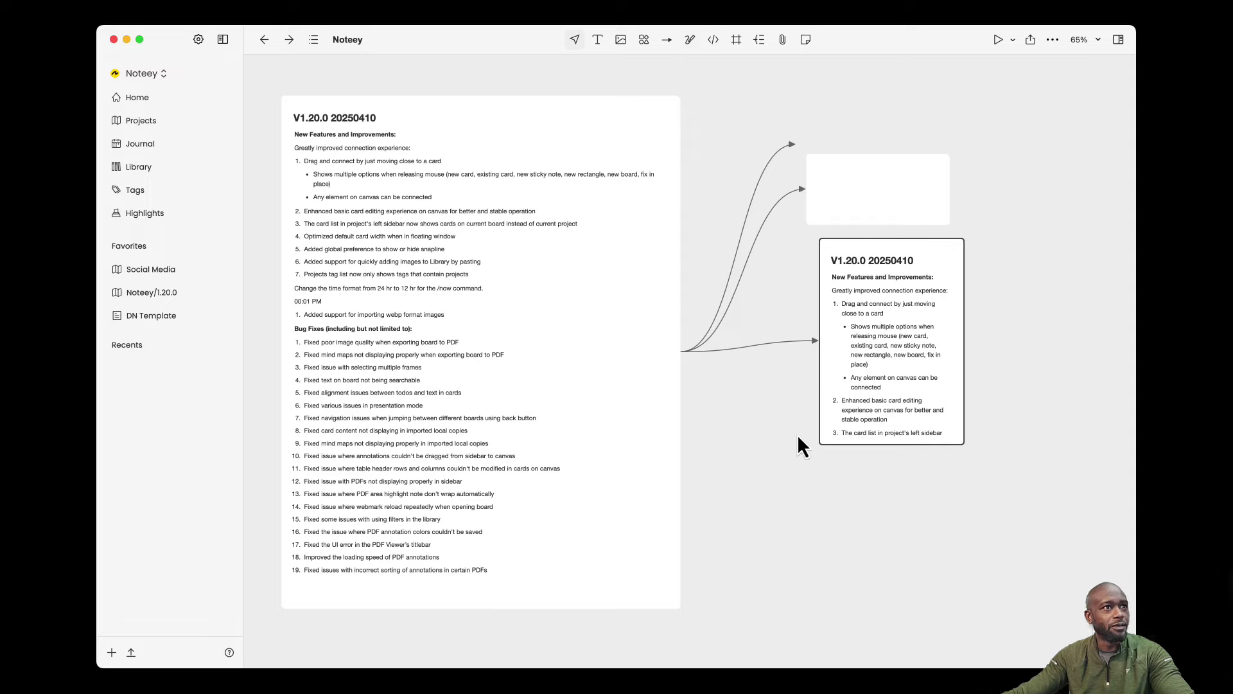
Step: Connect the release notes card to a new sticky note and place the note below the smaller V1.20.0 card
mouse_move(683, 355)
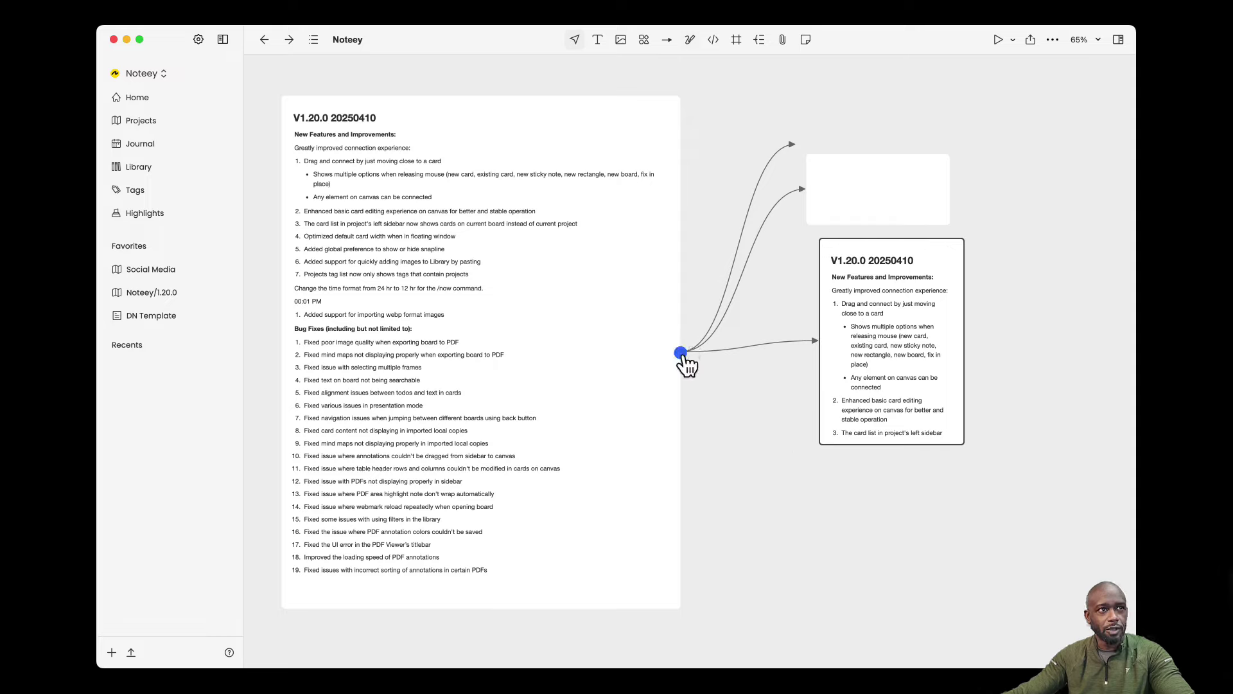
left_click(685, 361)
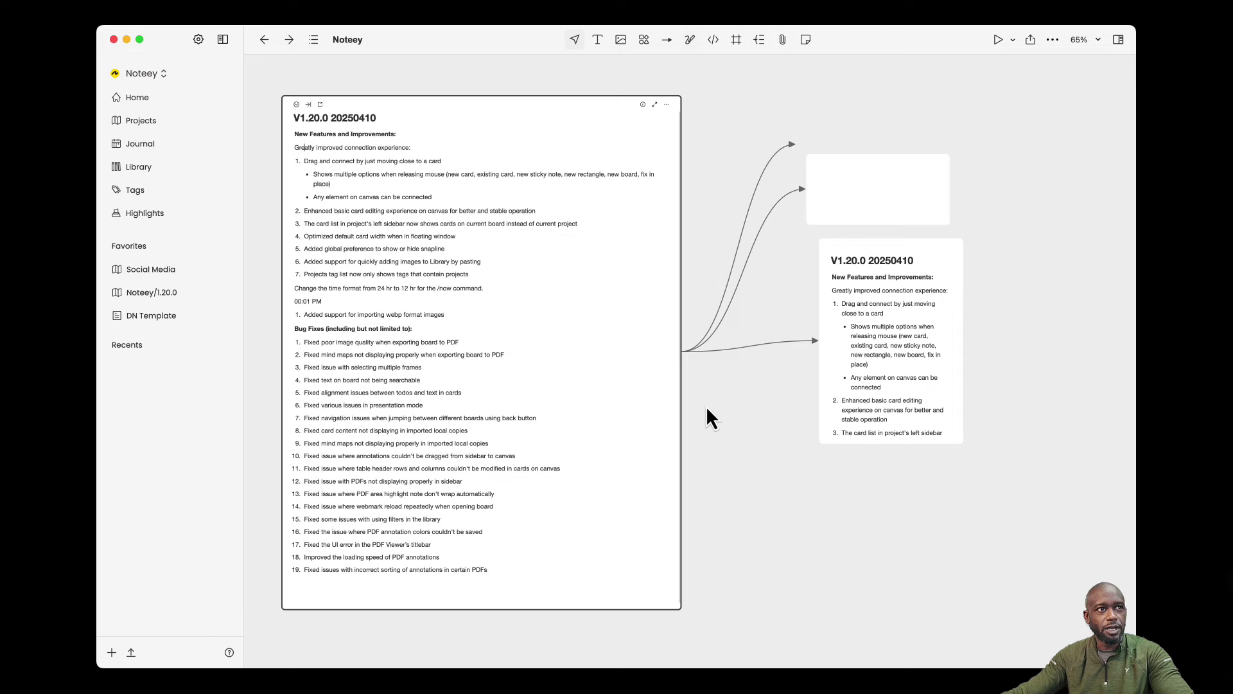
mouse_move(679, 352)
left_click_drag(681, 353, 810, 506)
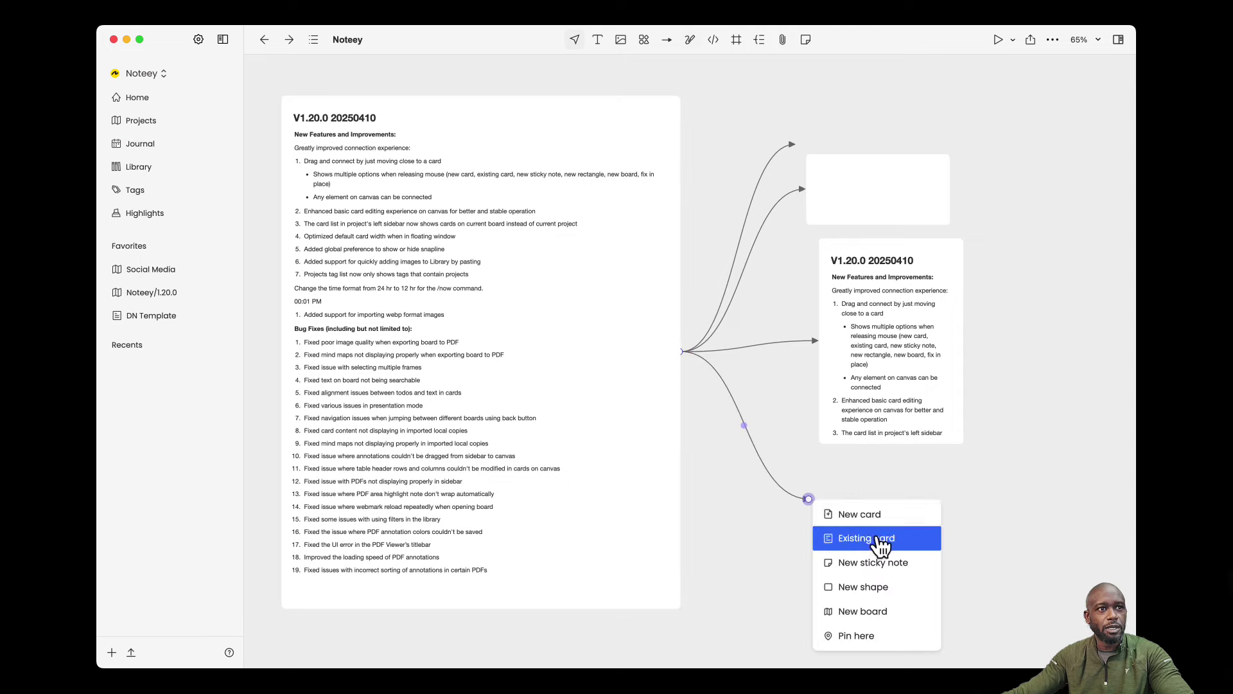
left_click(896, 563)
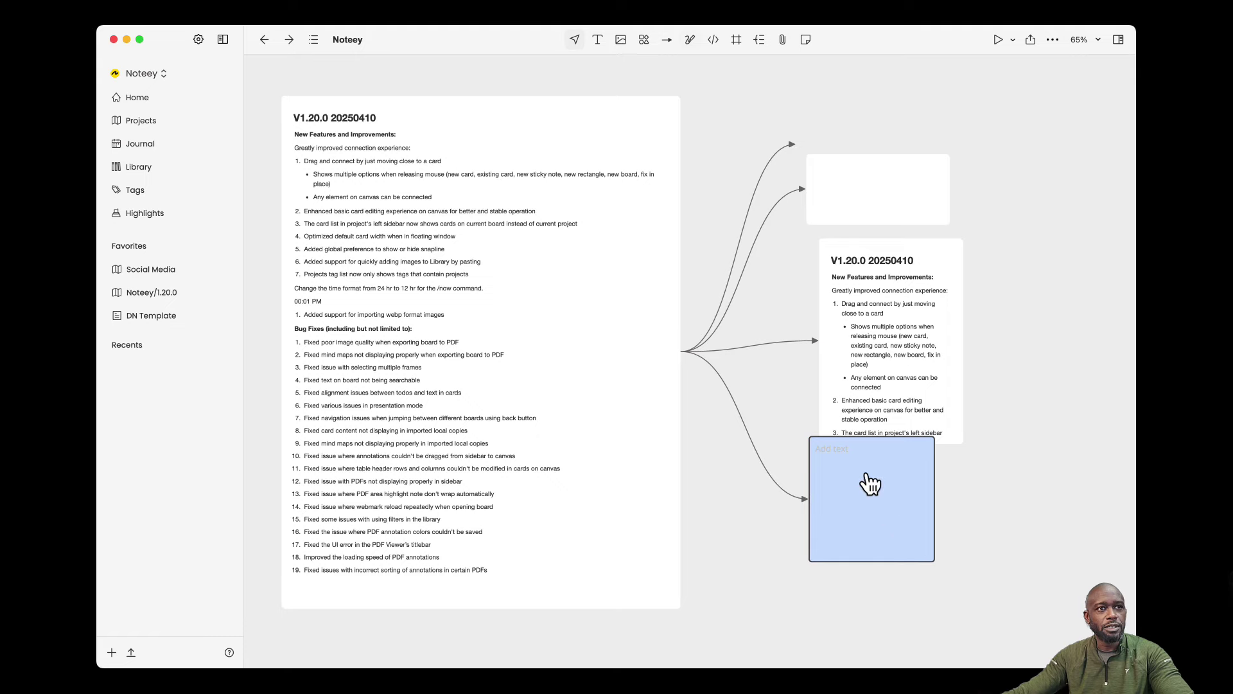
left_click_drag(867, 481, 886, 516)
Step: Connect the release notes card to a new shape, then shrink the shape to a small rectangle beneath the sticky note
scroll(885, 516, "down", 5)
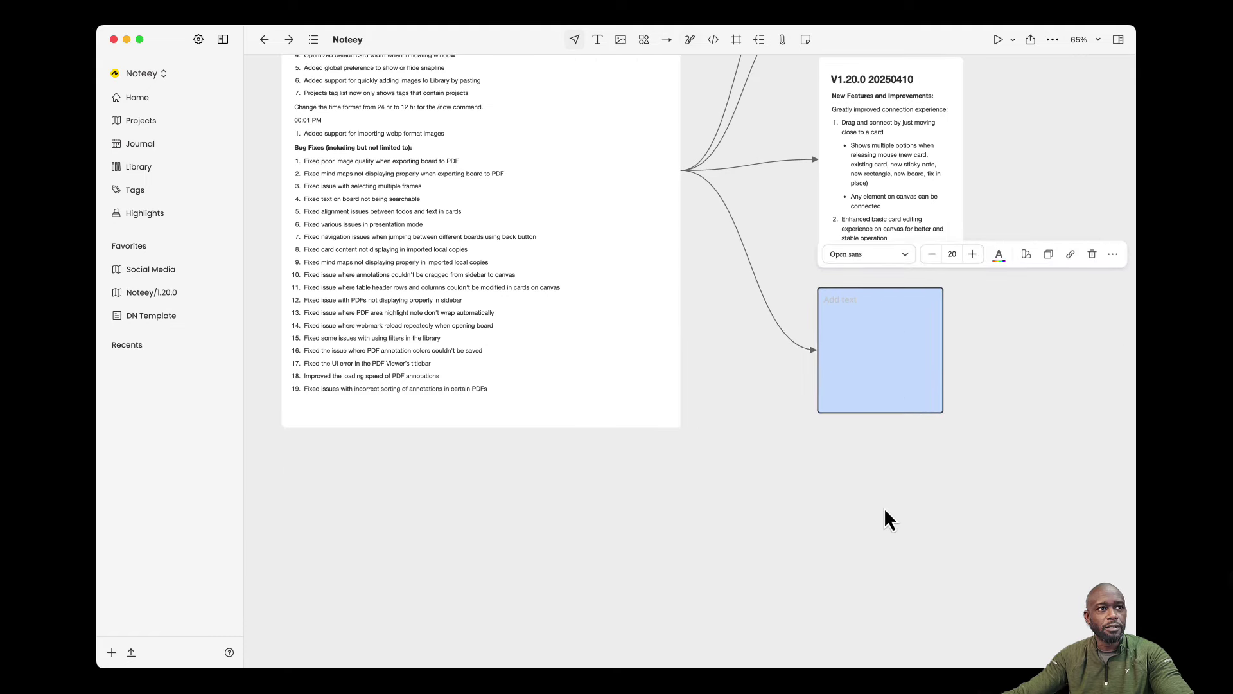
left_click_drag(681, 155, 1017, 290)
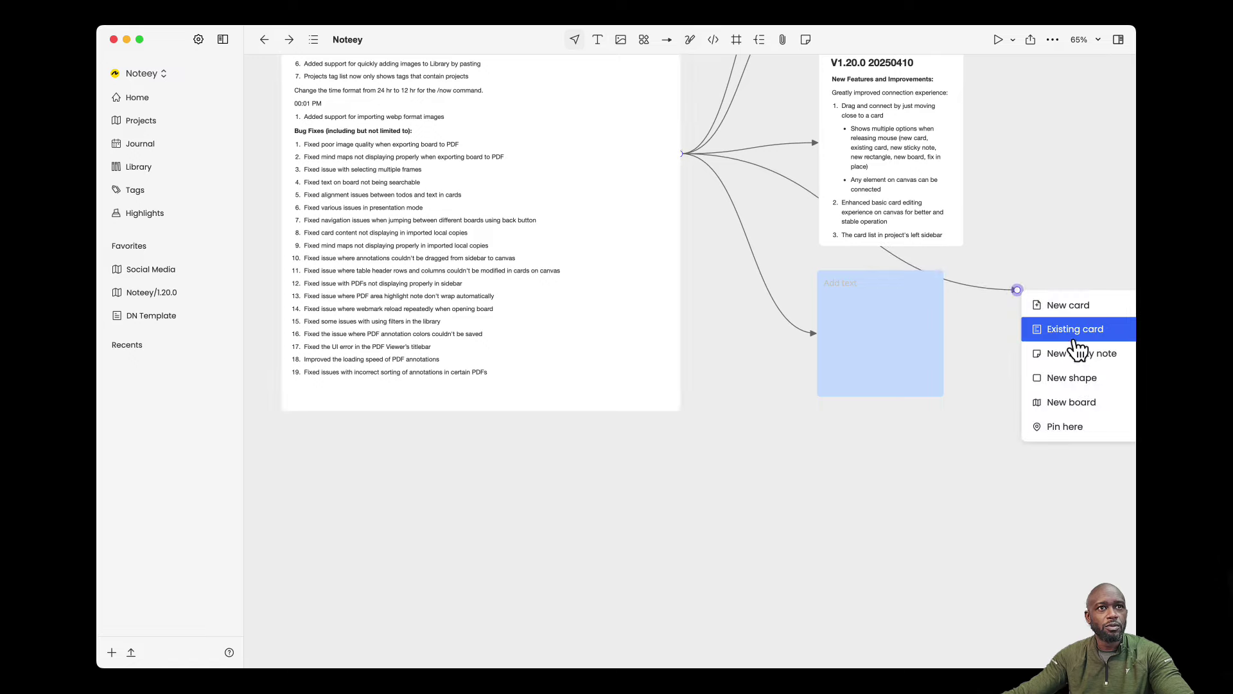
left_click(1083, 385)
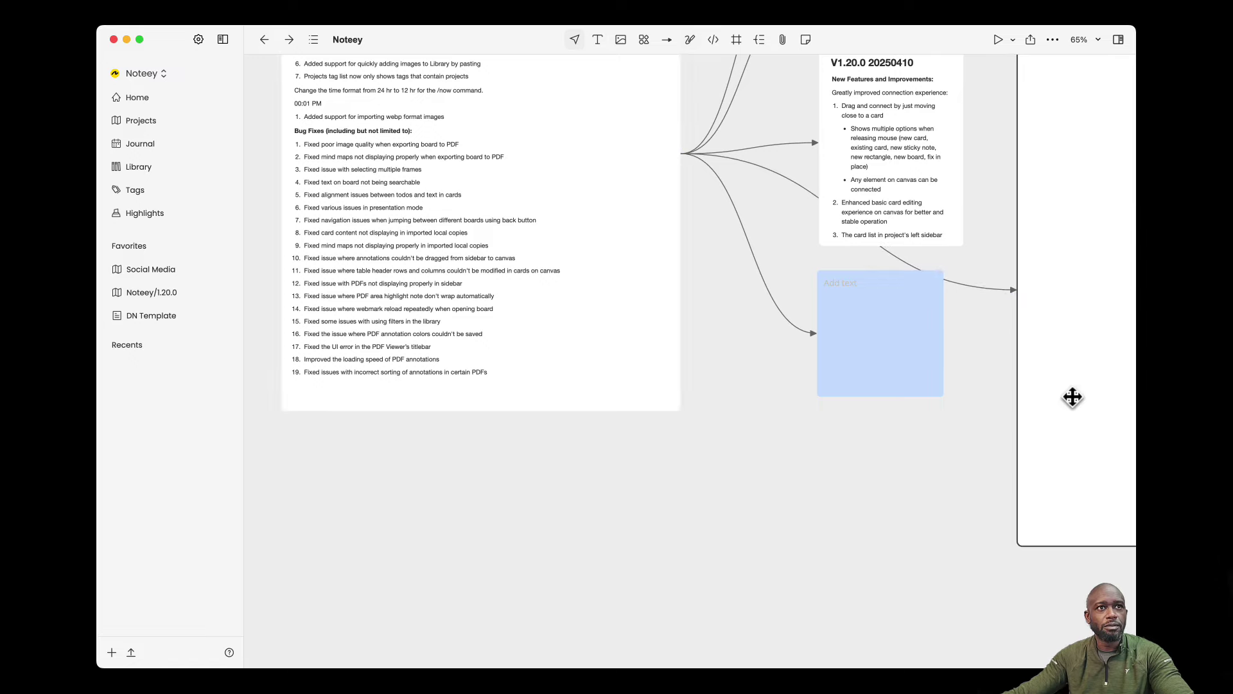
scroll(1000, 416, "up", 5)
scroll(1004, 411, "right", 2)
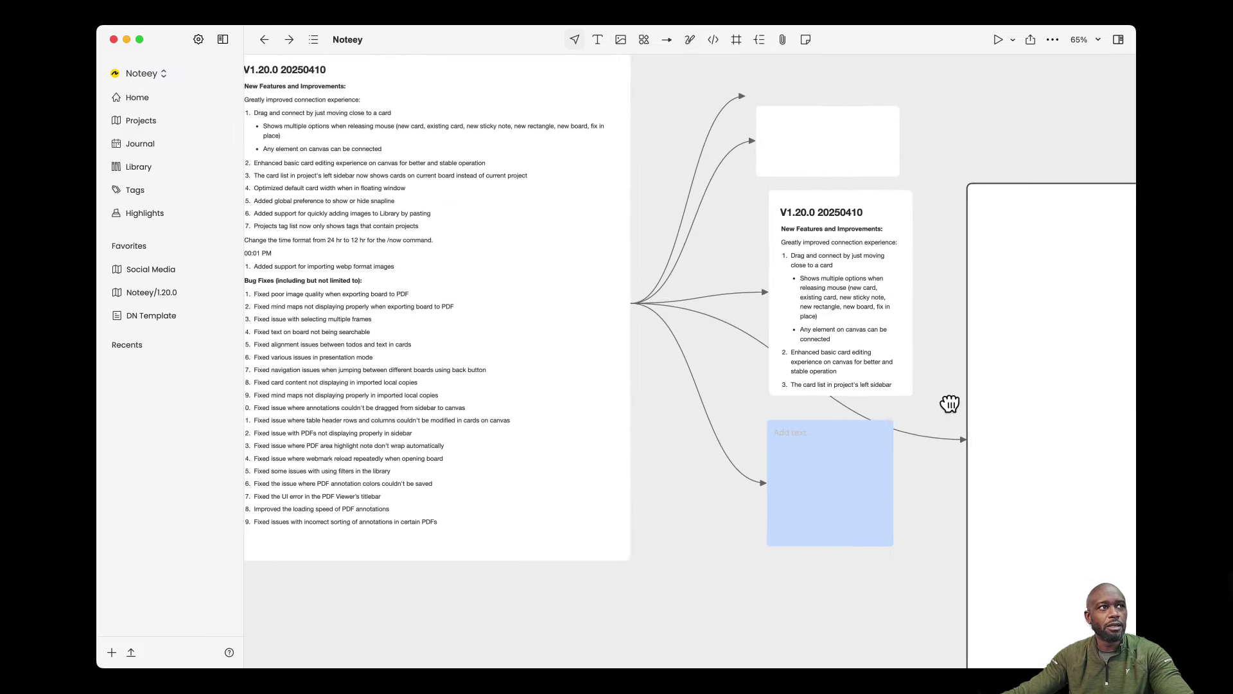
left_click(1048, 295)
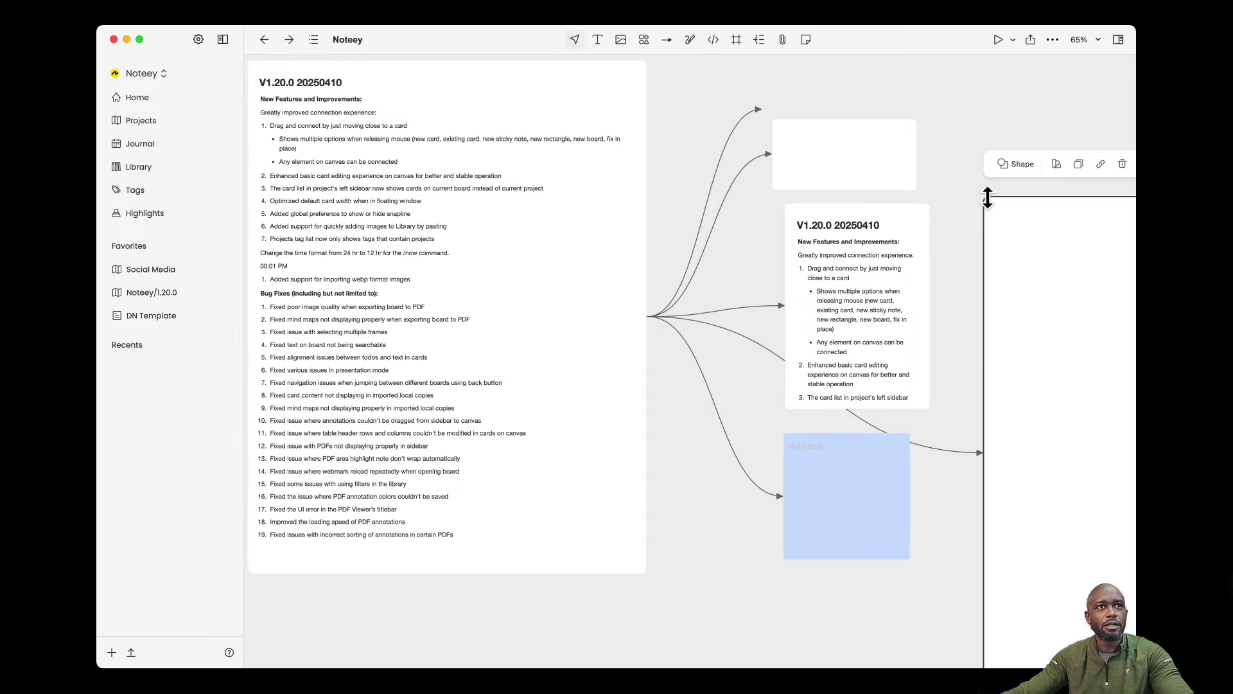
left_click_drag(1000, 210, 825, 600)
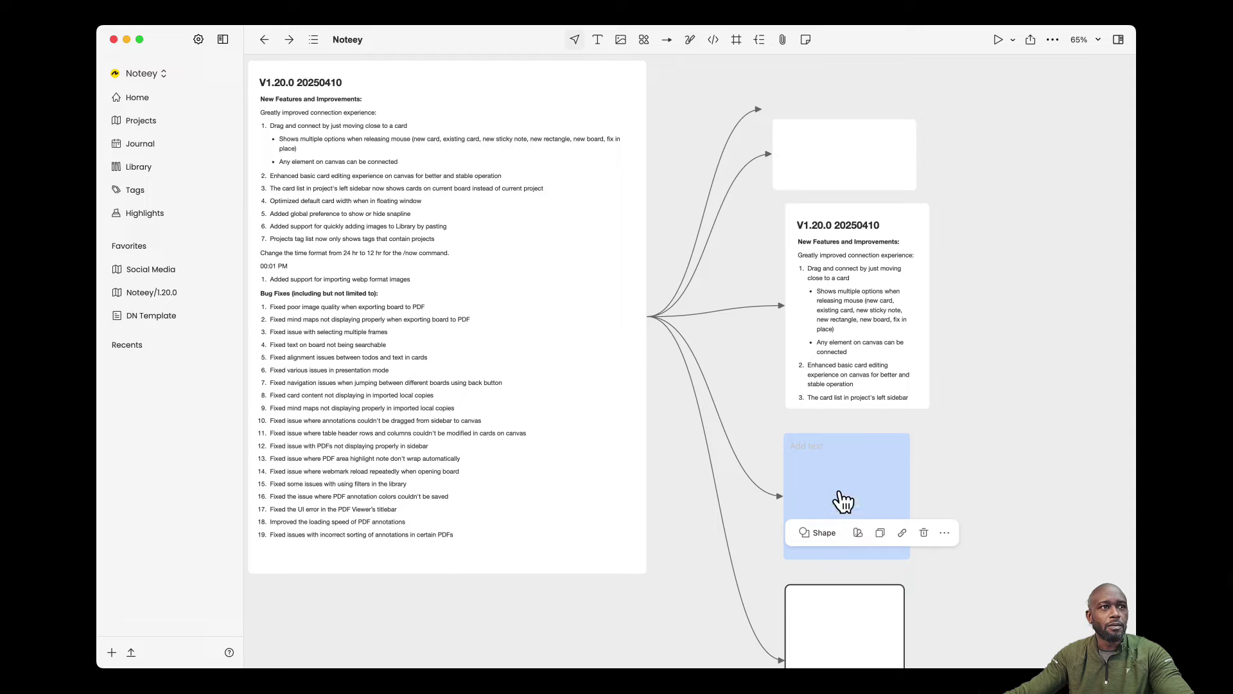
Step: Connect the release notes card to a new board and place that board beside the smaller V1.20.0 card
left_click_drag(646, 317, 982, 243)
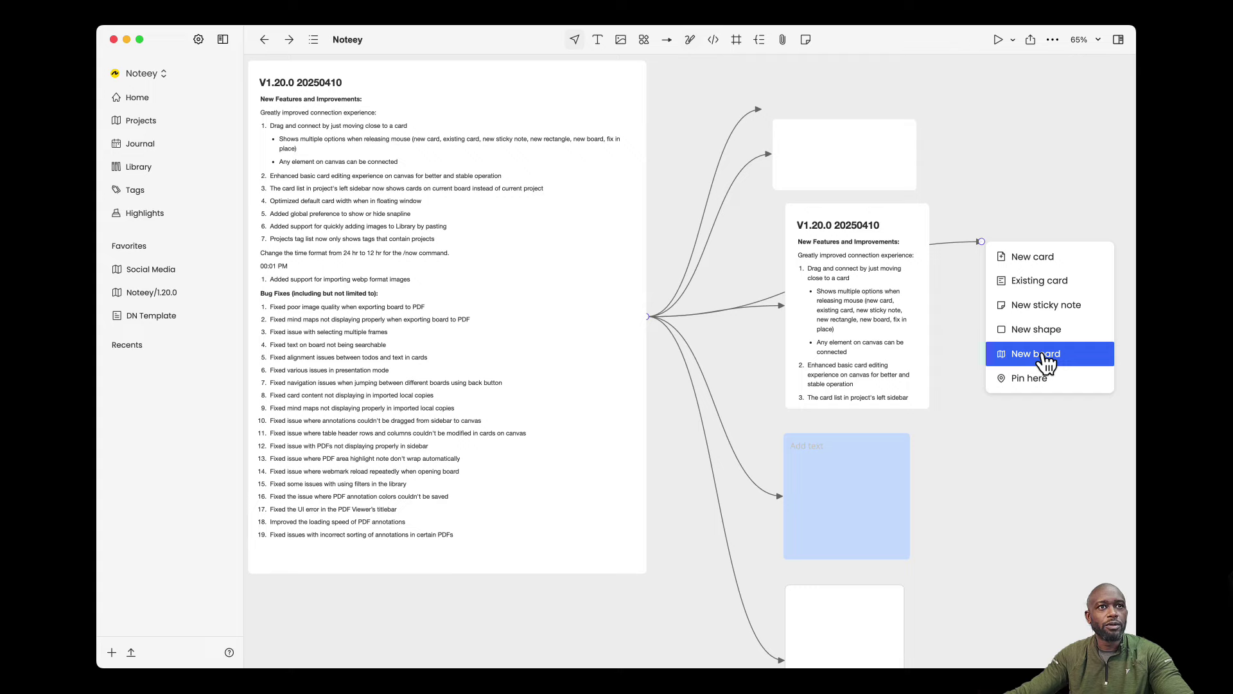
left_click(1047, 361)
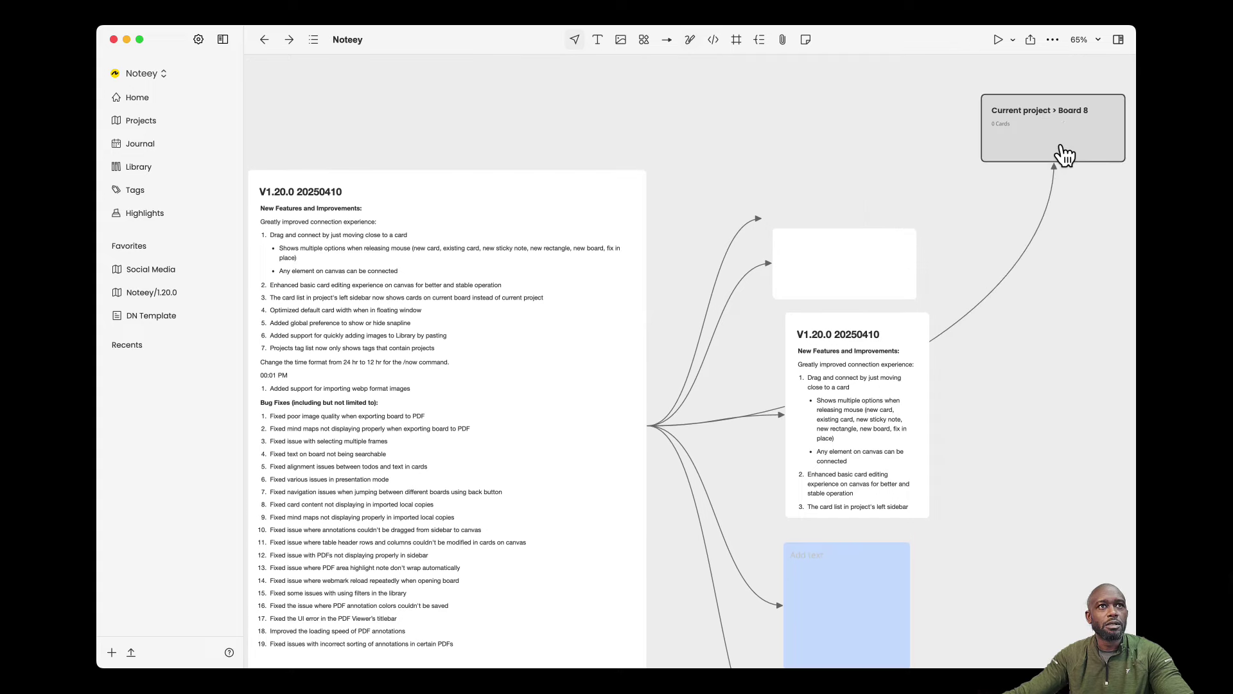
left_click_drag(1057, 114, 1025, 354)
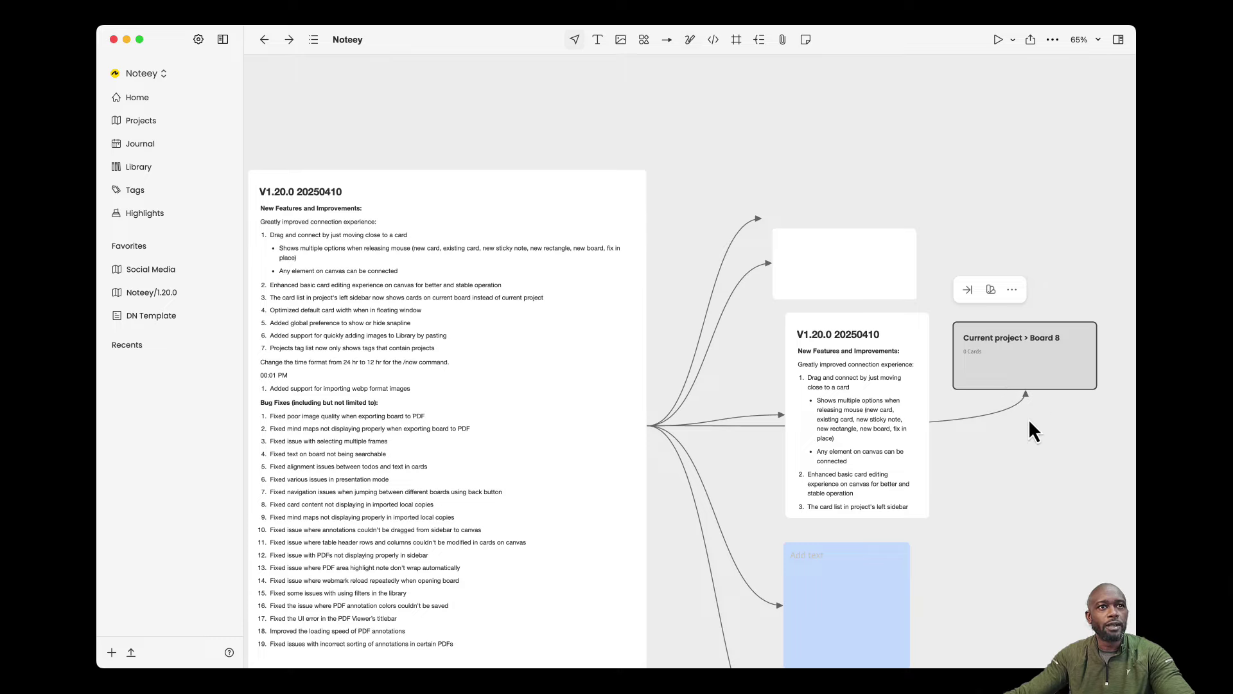
left_click_drag(1005, 323, 1072, 314)
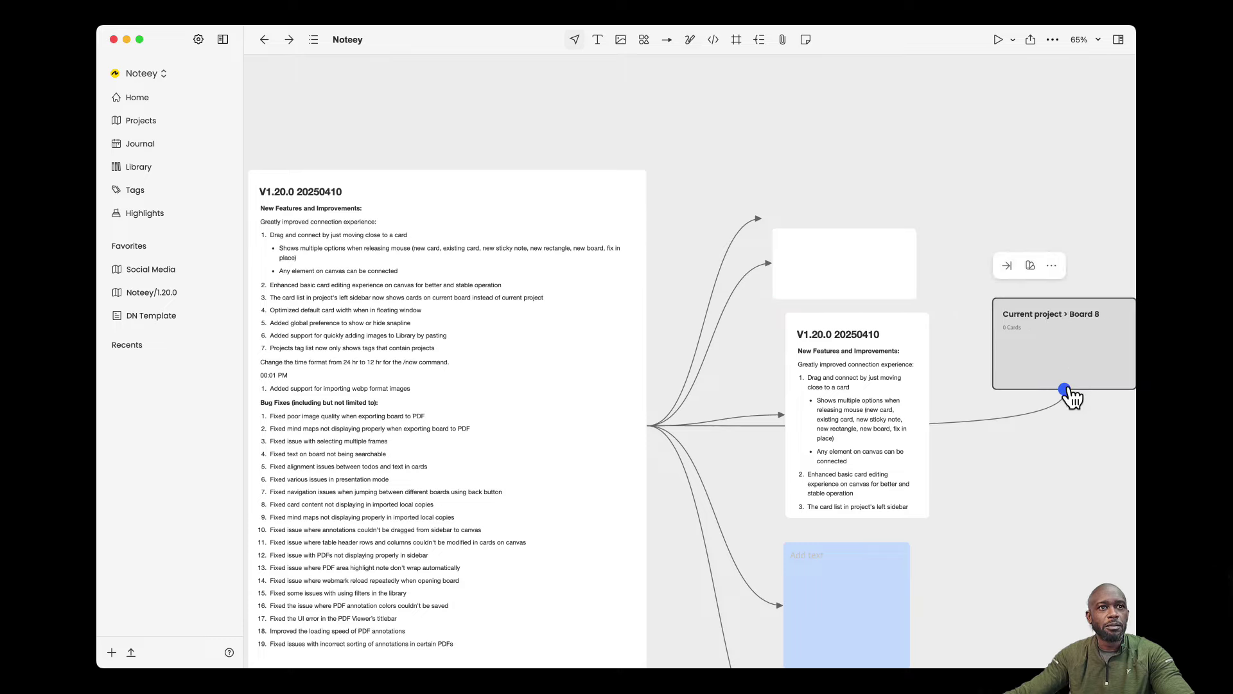
Step: Nudge the new board farther from the cards and reattach its connector from the board's bottom edge to its left edge
left_click_drag(1068, 395, 1057, 395)
left_click(1053, 398)
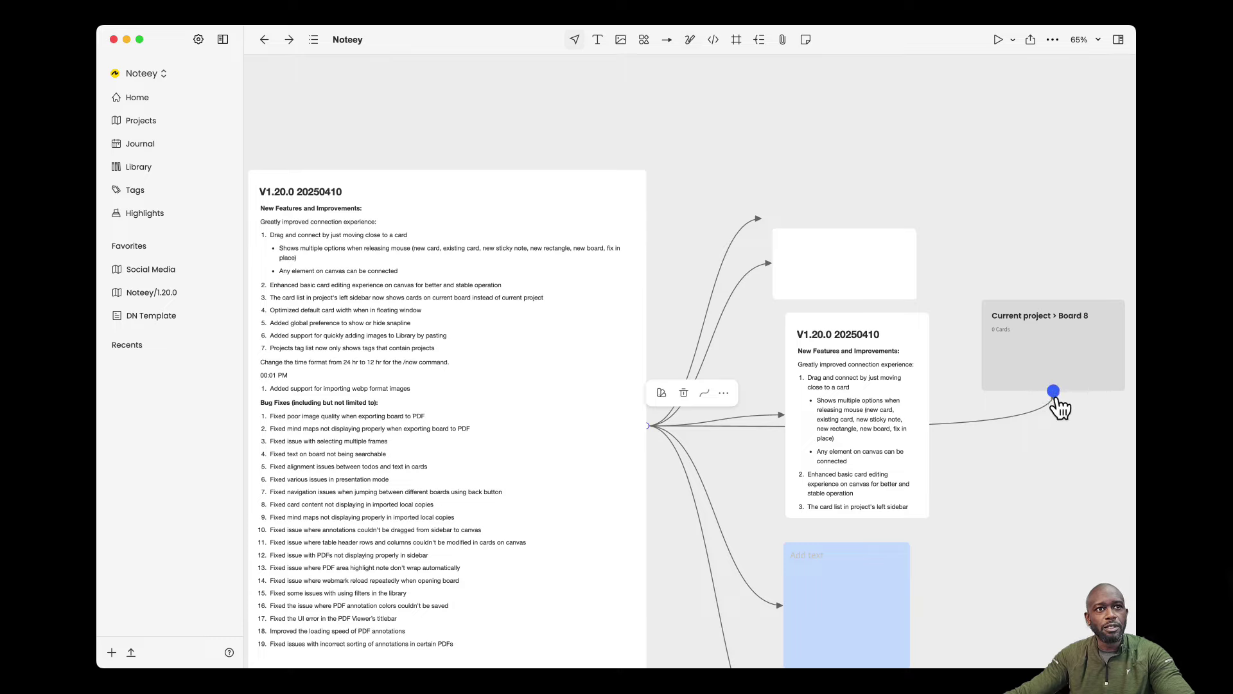
left_click_drag(1054, 400, 983, 352)
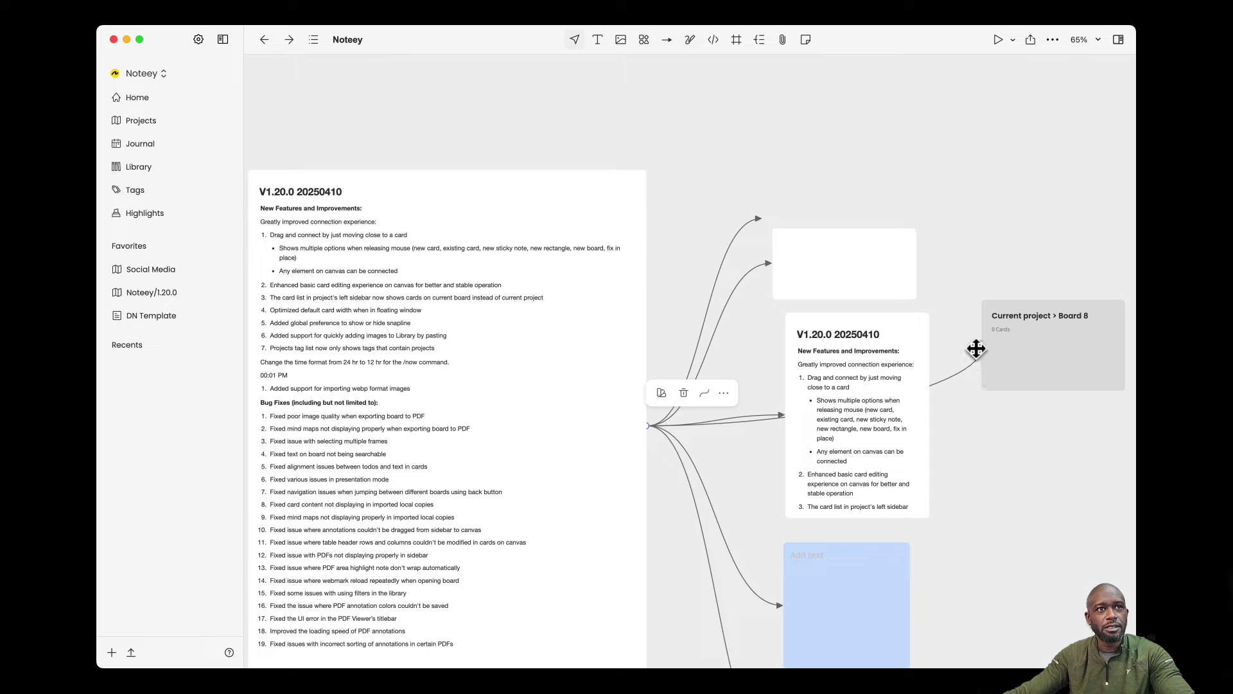
left_click(1000, 379)
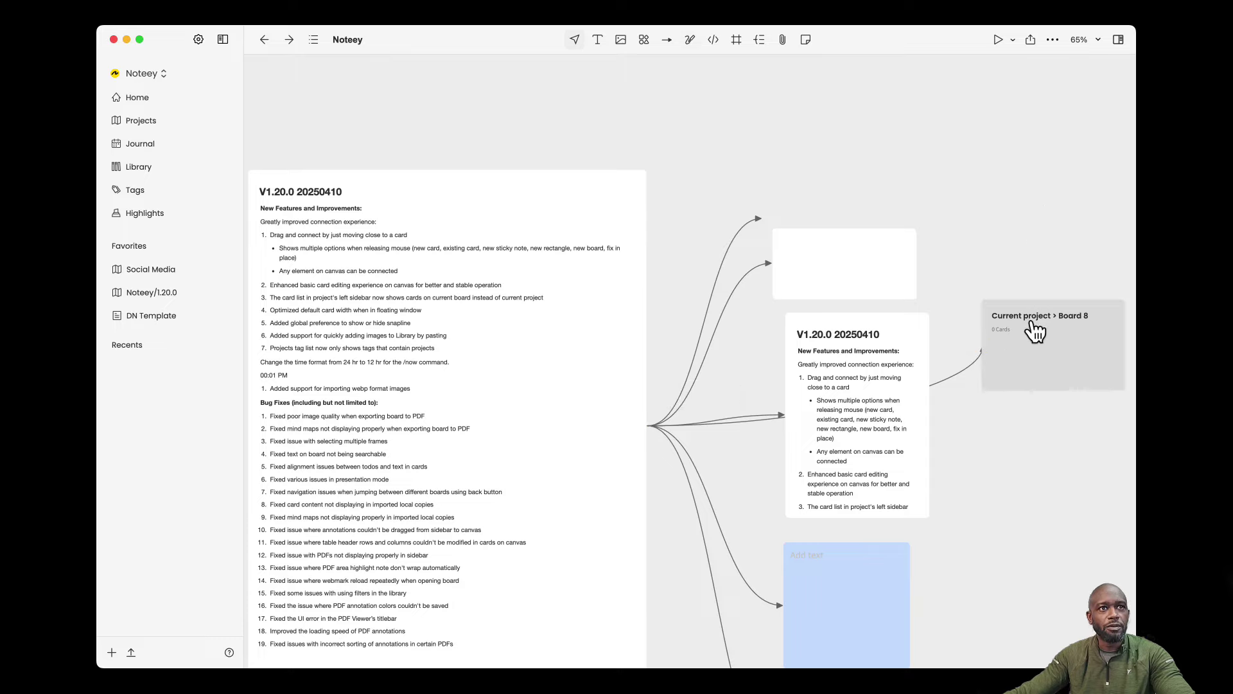
left_click_drag(1035, 330, 1049, 325)
left_click(984, 351)
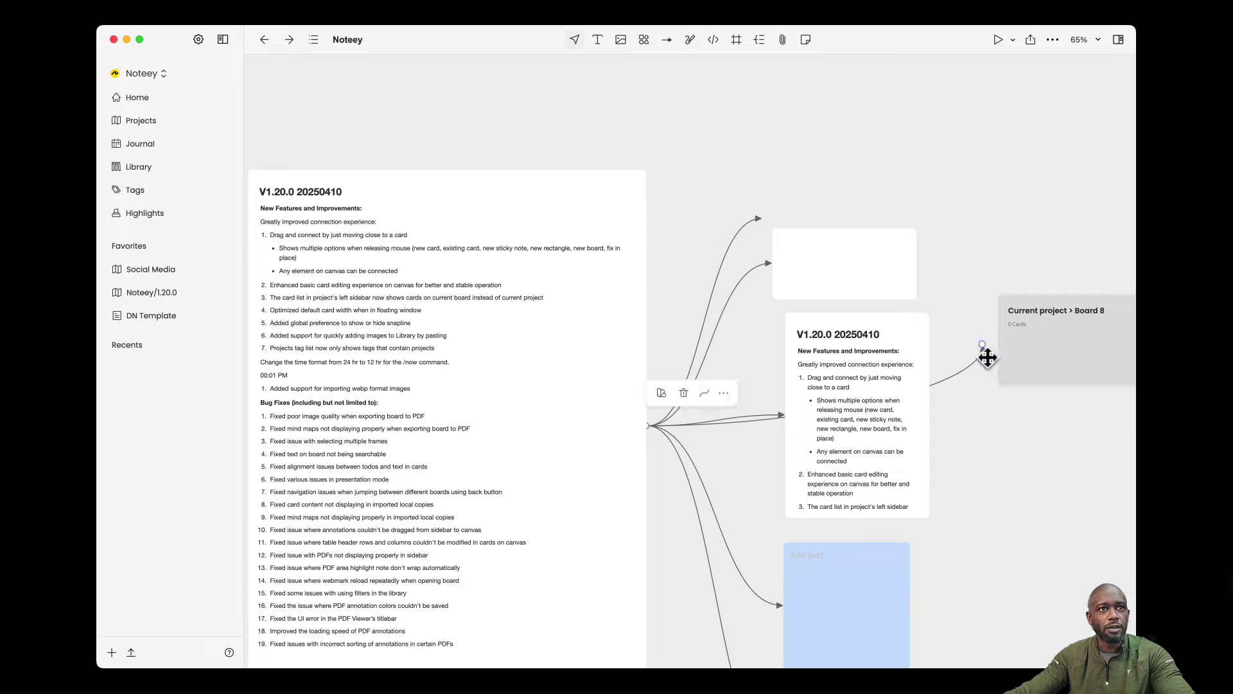
left_click_drag(984, 349, 997, 342)
left_click(992, 392)
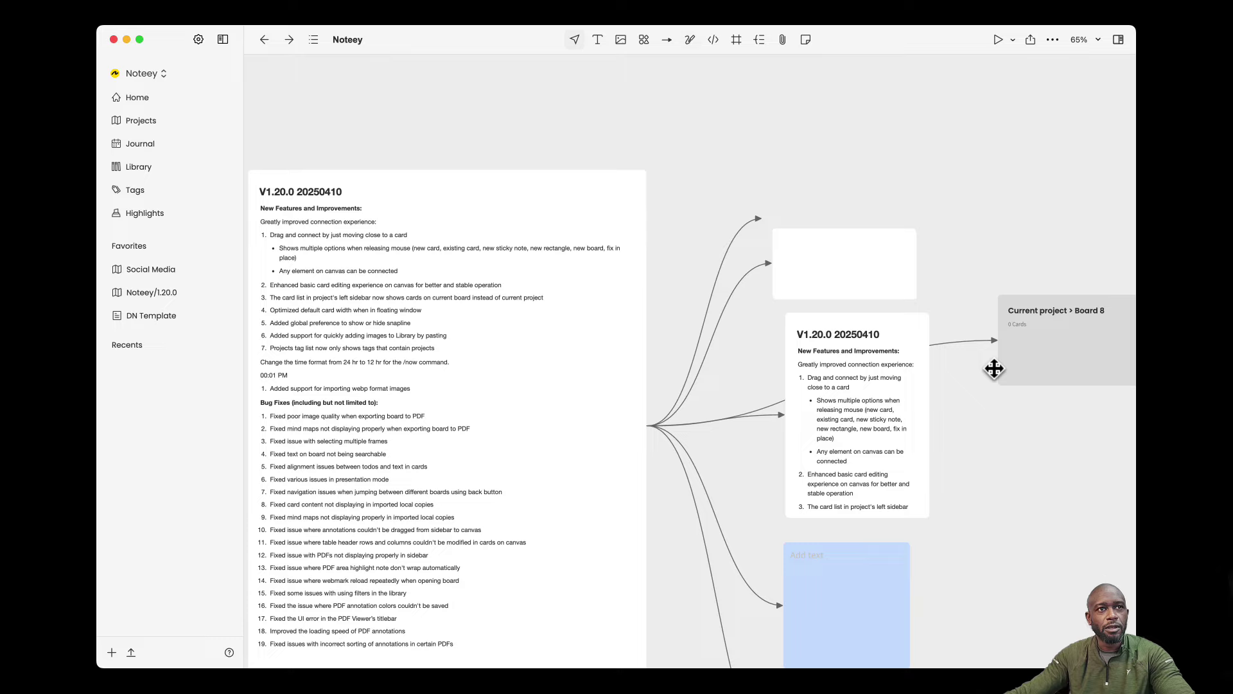
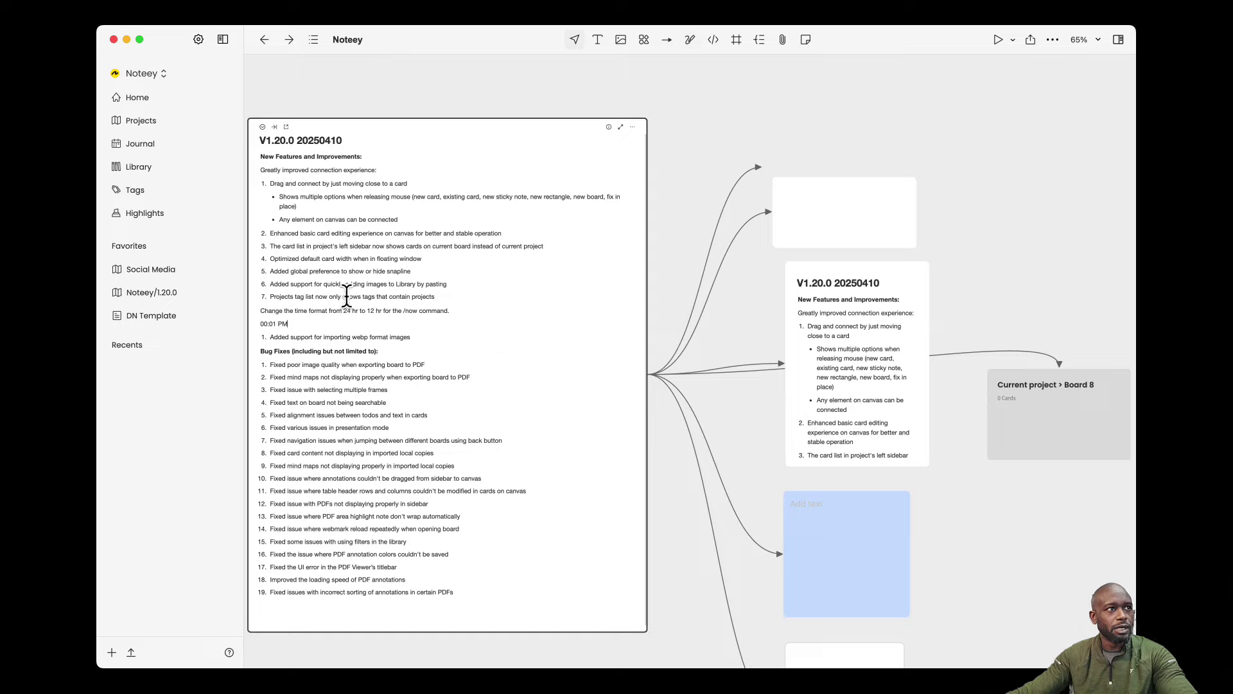
left_click(459, 284)
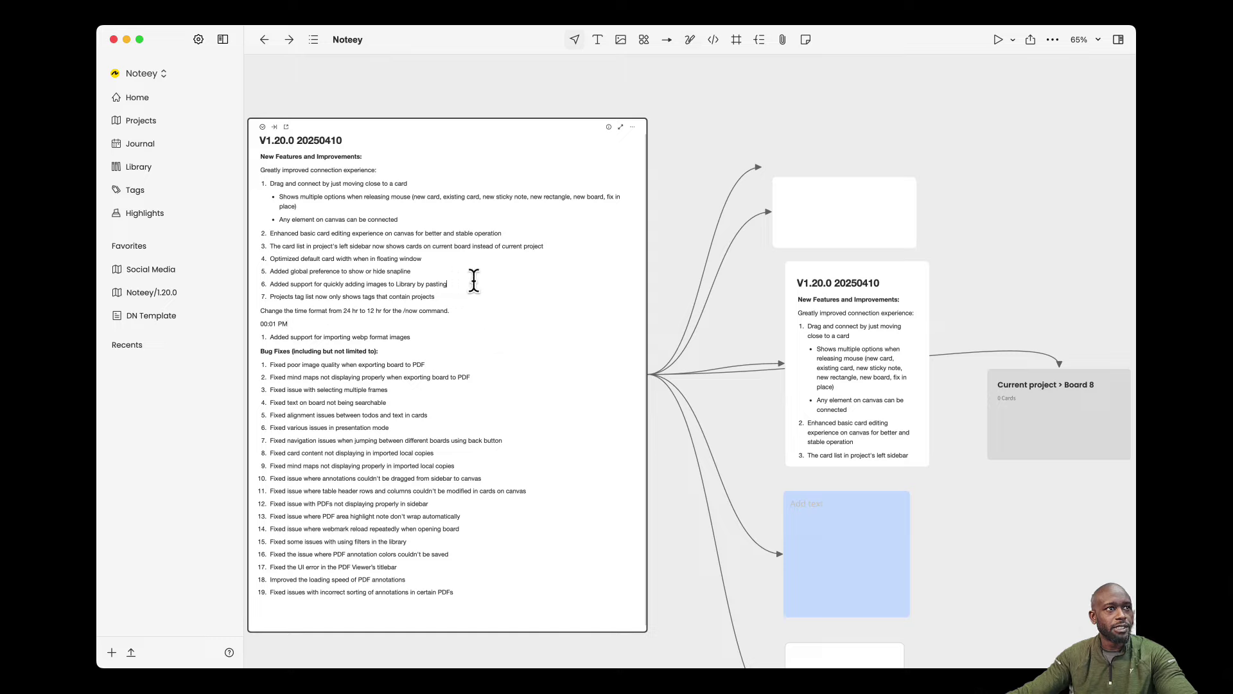
left_click(320, 234)
triple_click(285, 234)
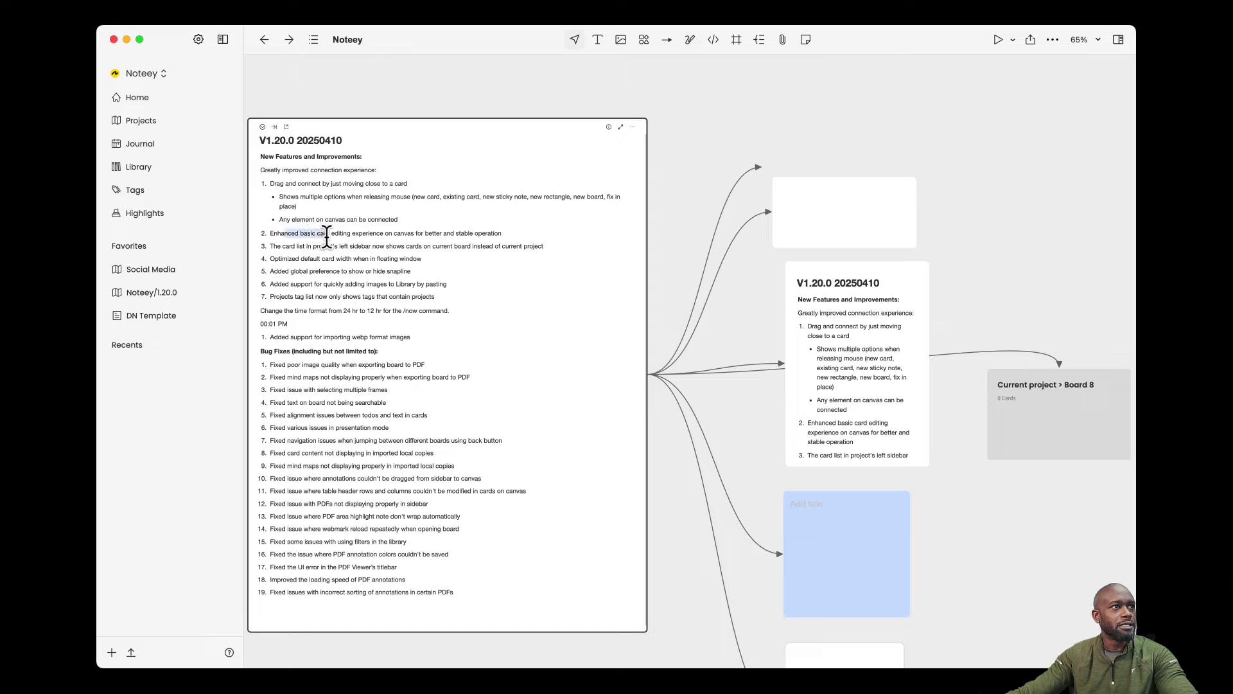
left_click(339, 271)
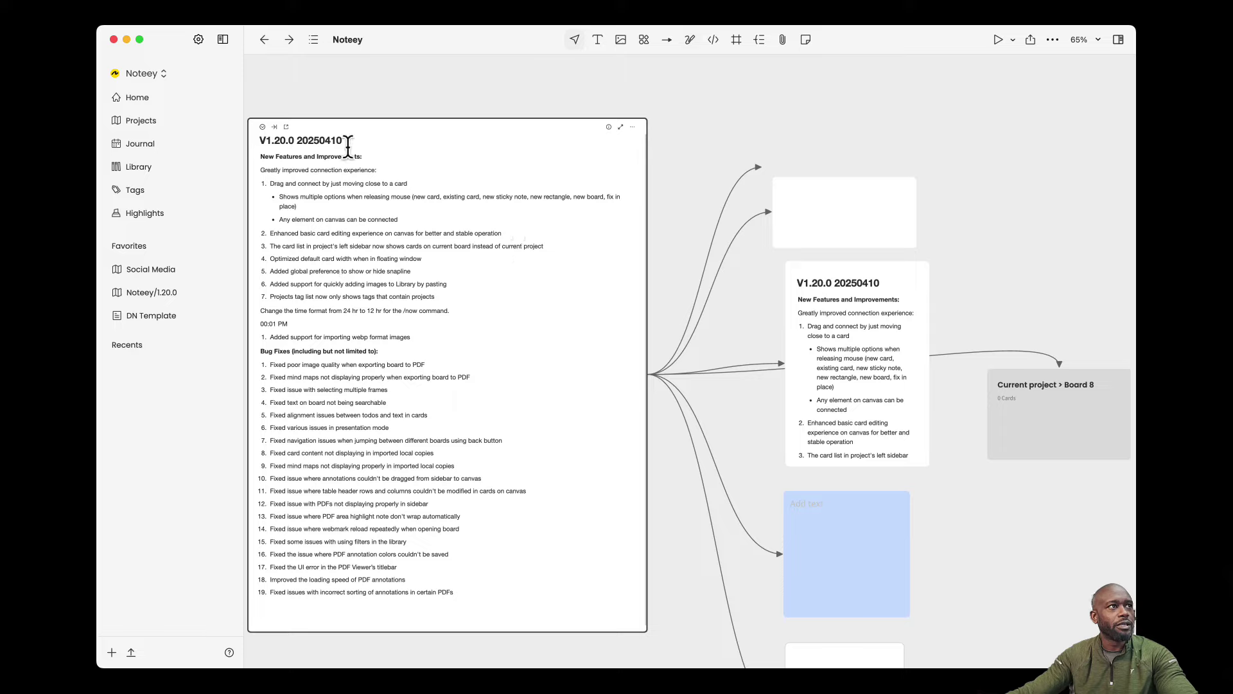
Step: Show the project's list of boards and the cards on the current board
left_click(315, 41)
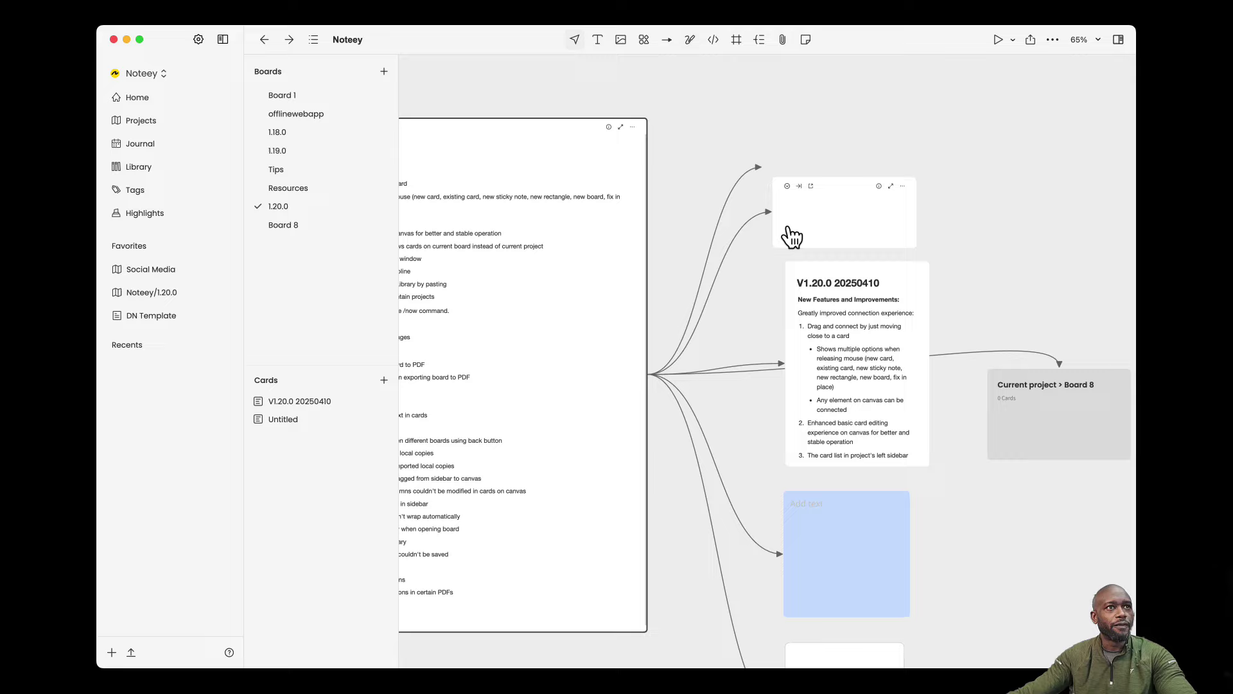
Step: Align the Untitled card above the smaller V1.20.0 card and draw a custom-size frame around it
mouse_move(822, 226)
left_mouse_down()
mouse_move(848, 216)
mouse_move(835, 212)
left_mouse_up()
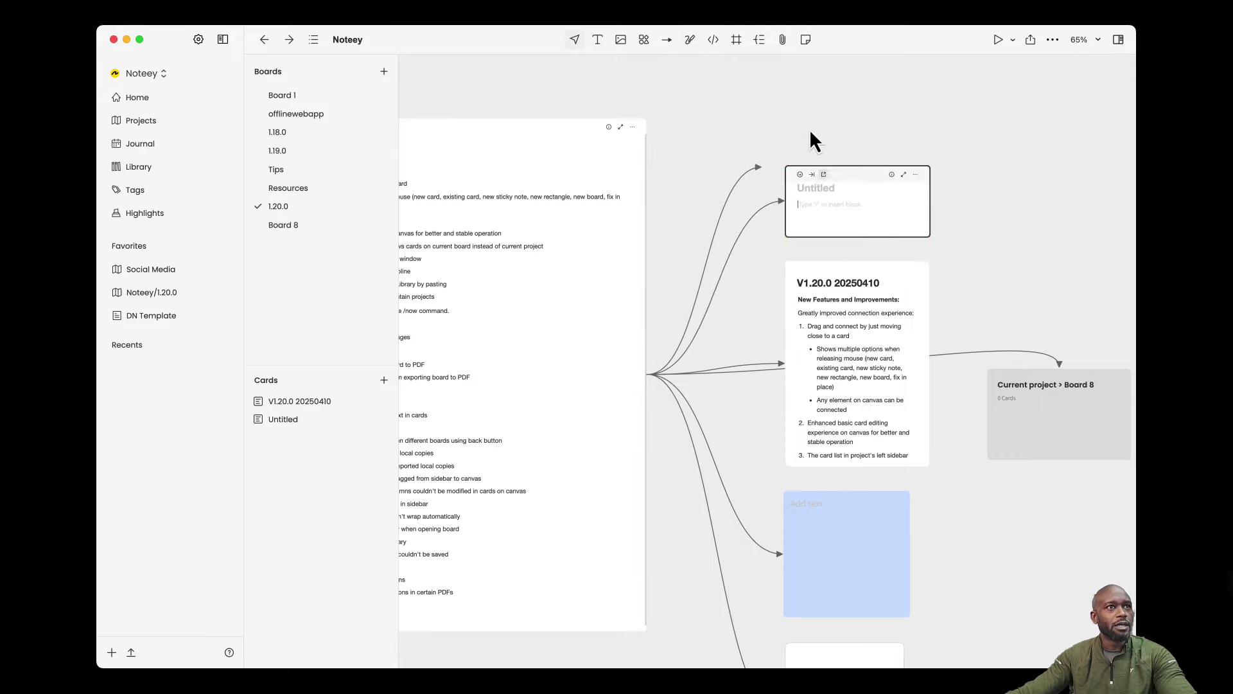
key("f")
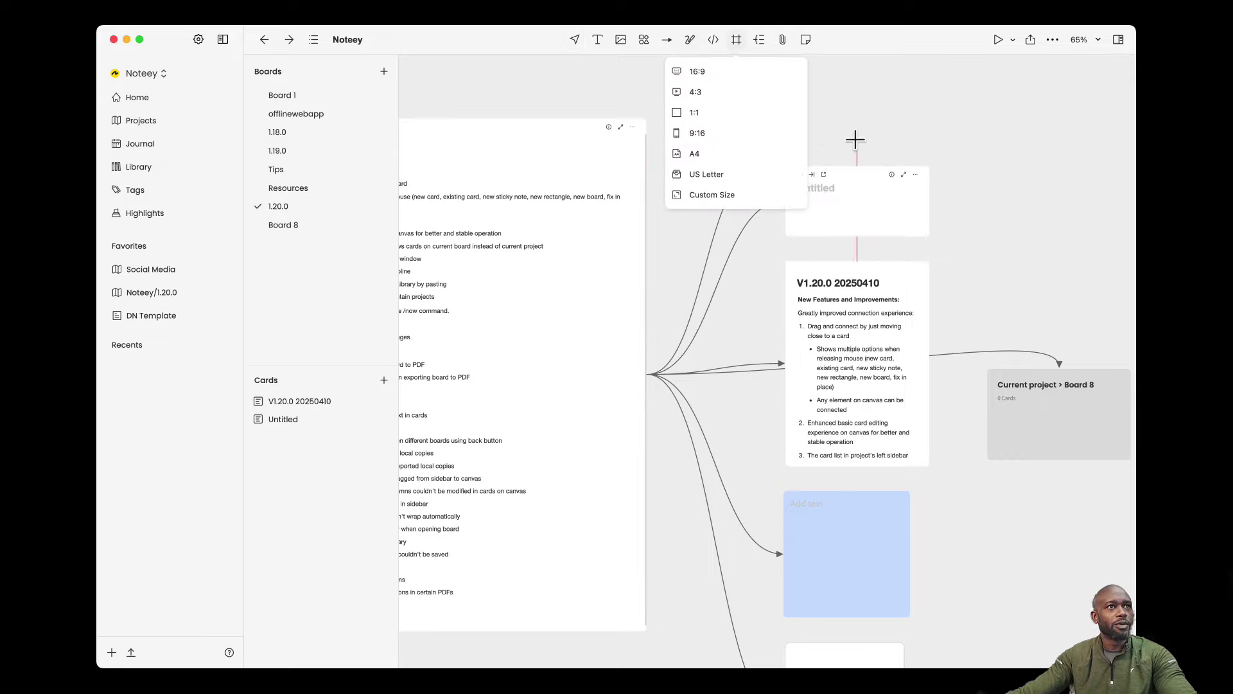
mouse_move(955, 152)
left_mouse_down()
mouse_move(811, 252)
mouse_move(757, 256)
mouse_move(770, 249)
left_mouse_up()
Step: Rename the new frame as Frame Test
left_click(801, 147)
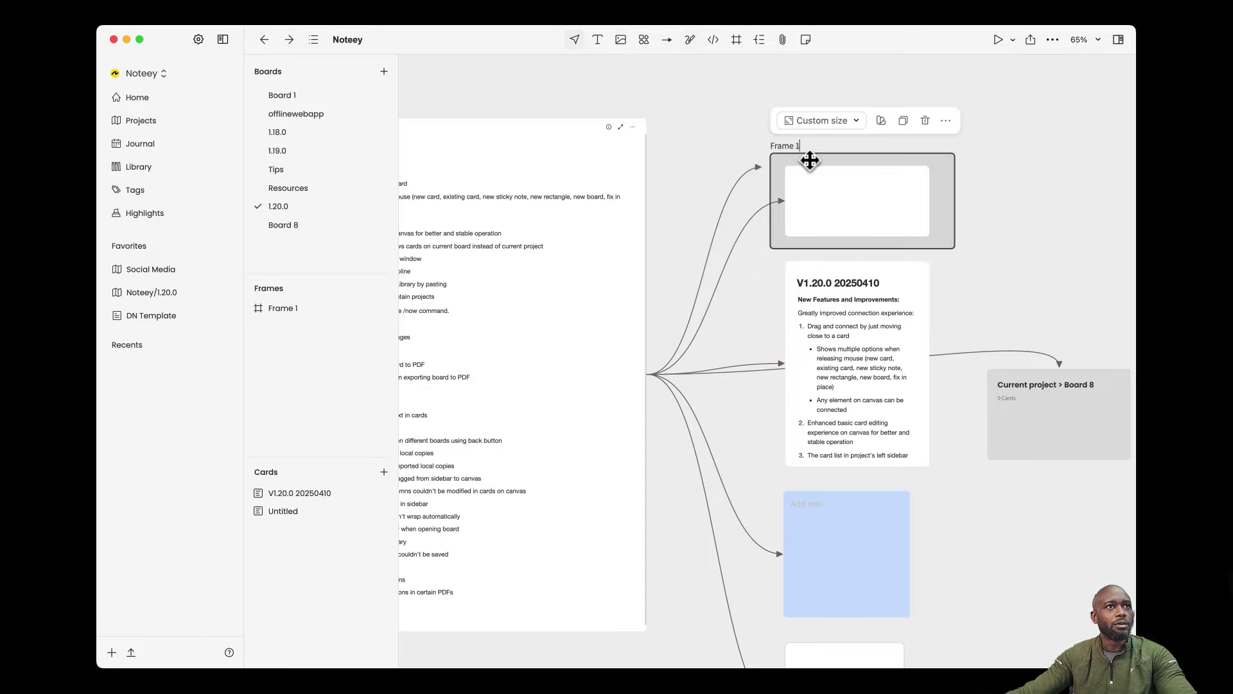
key("BackSpace")
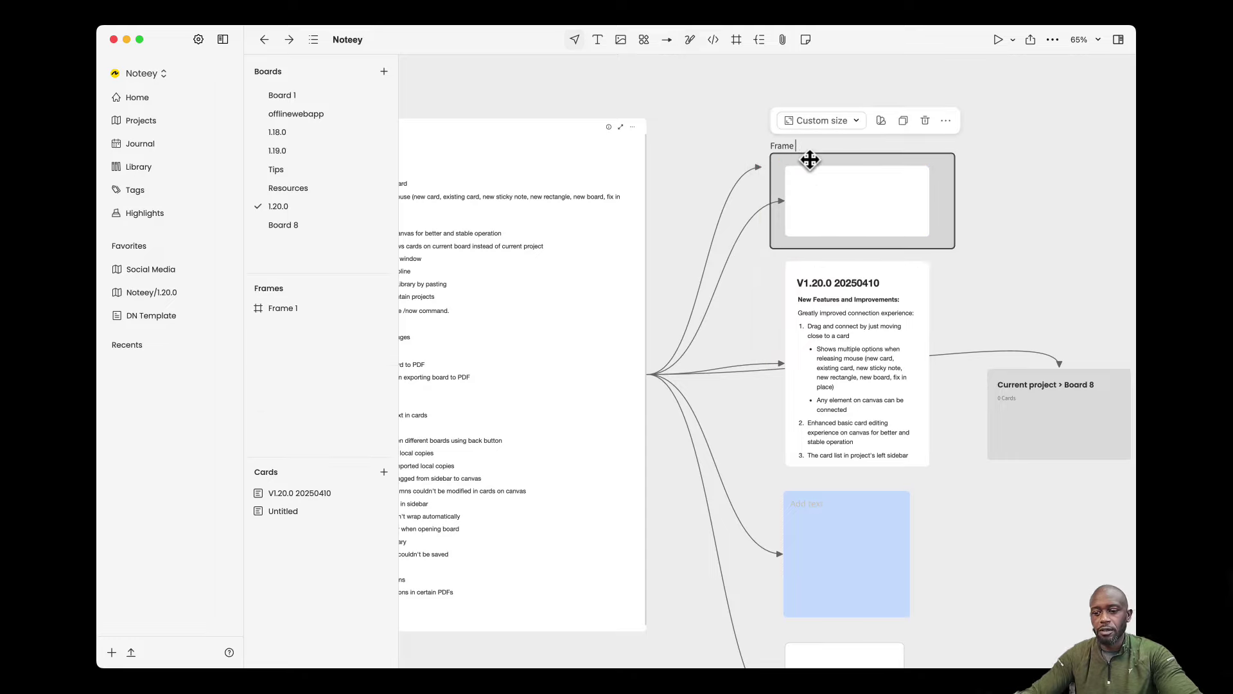
type("Te")
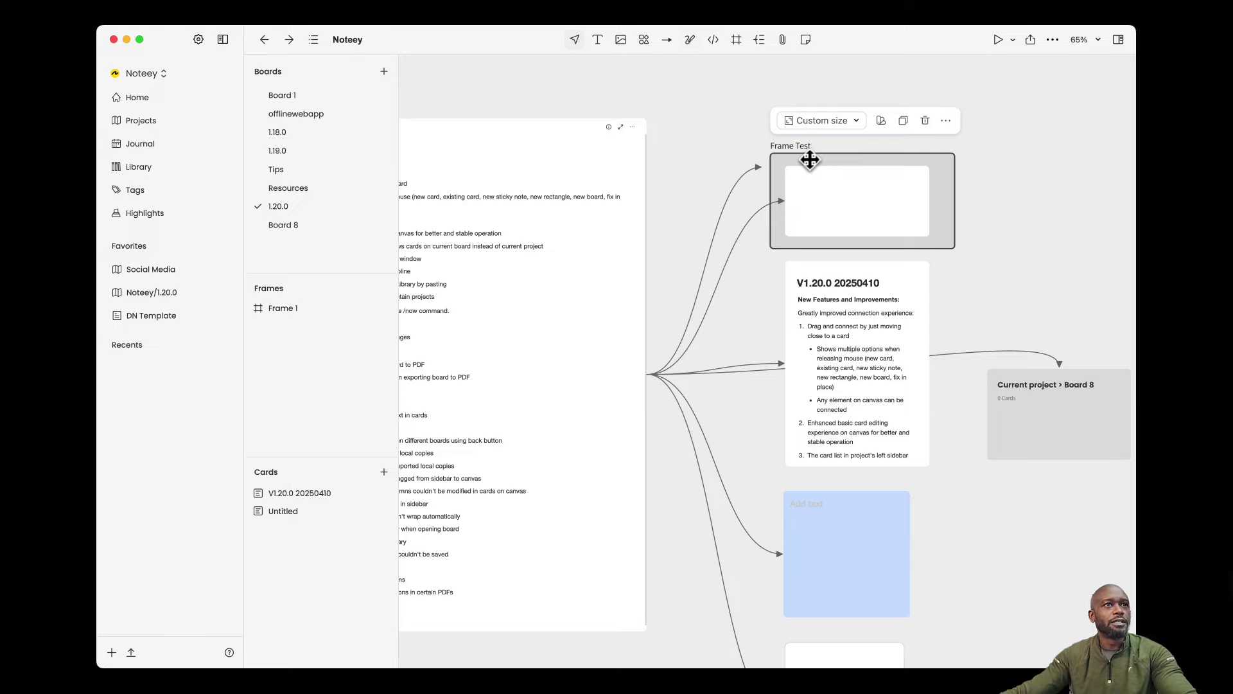
type("st")
left_click(1021, 180)
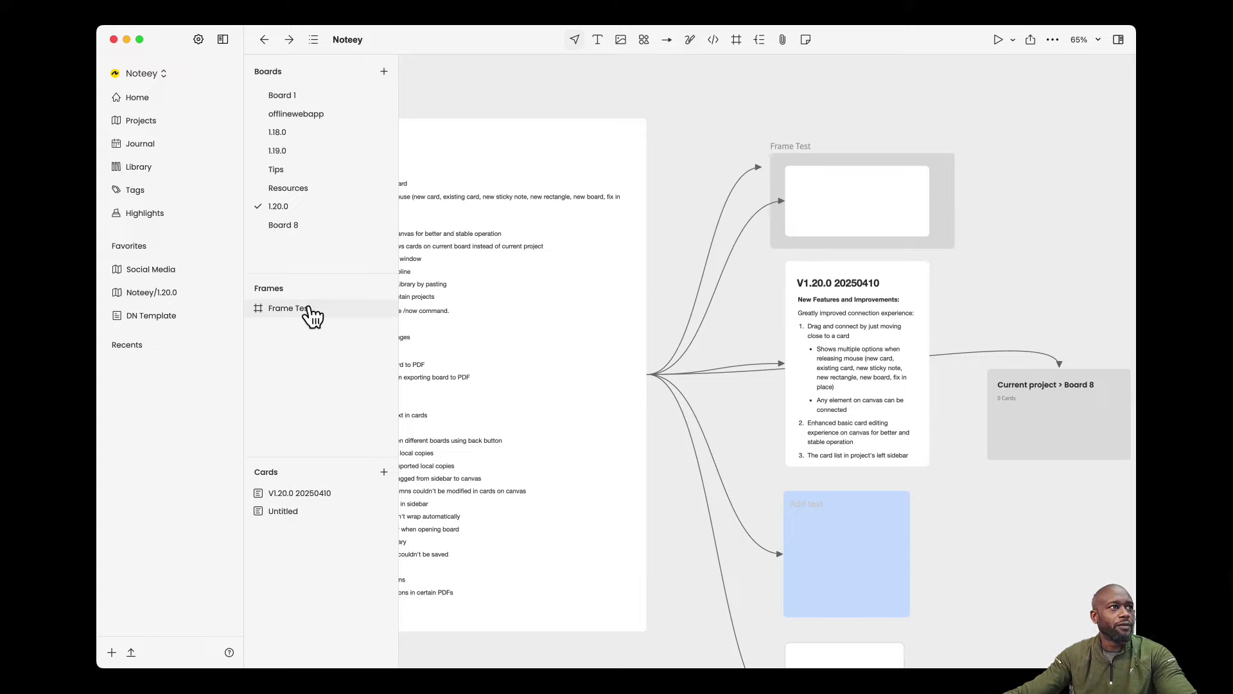
Step: Switch between Board 8 and board 1.20.0 to compare their frame and card lists, ending on 1.20.0 with the lists hidden
left_click(294, 226)
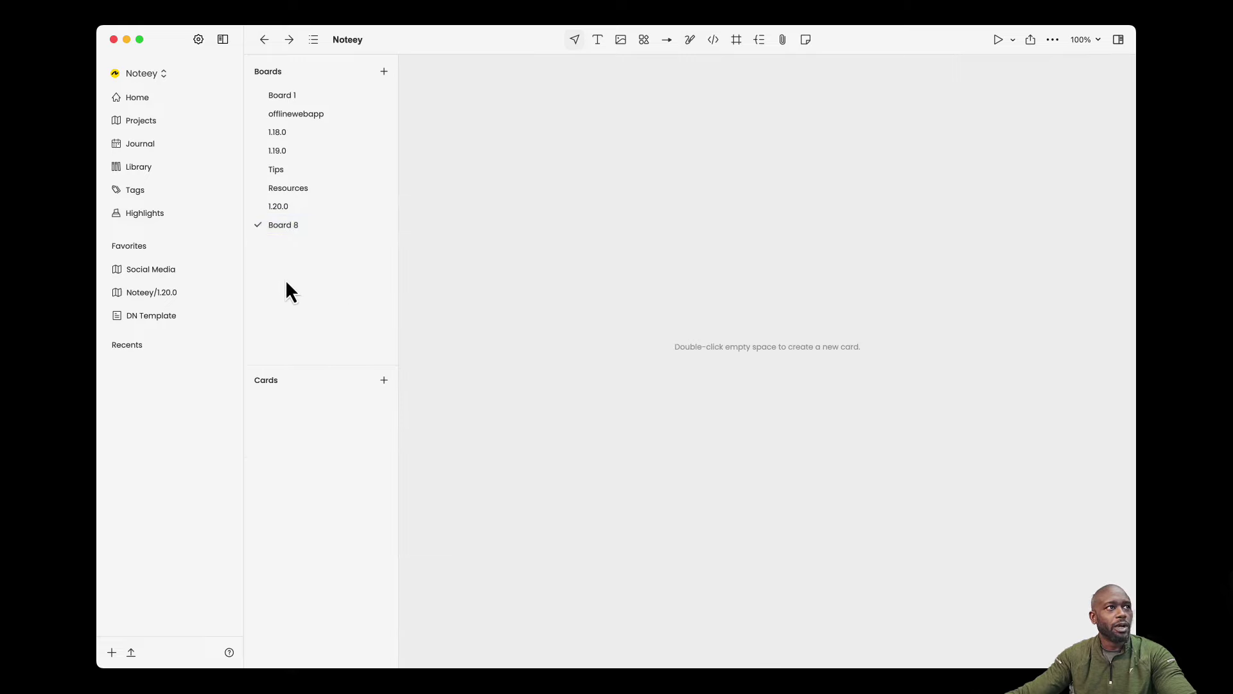
left_click(278, 209)
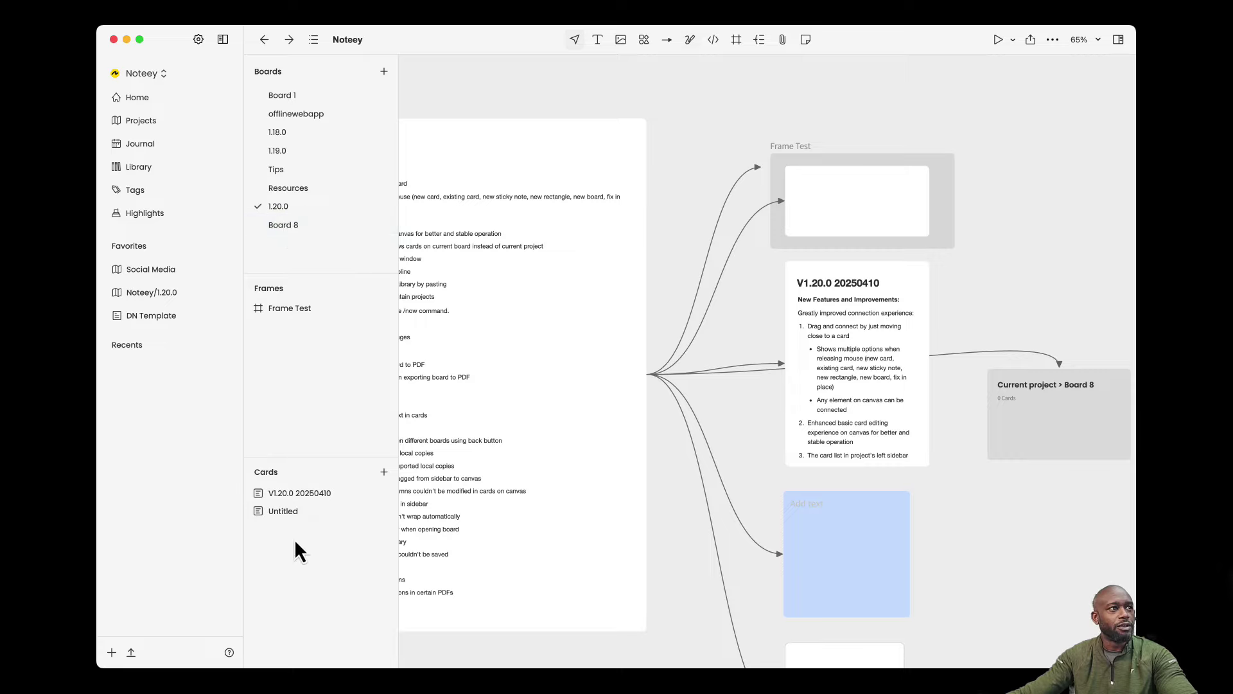
left_click(283, 225)
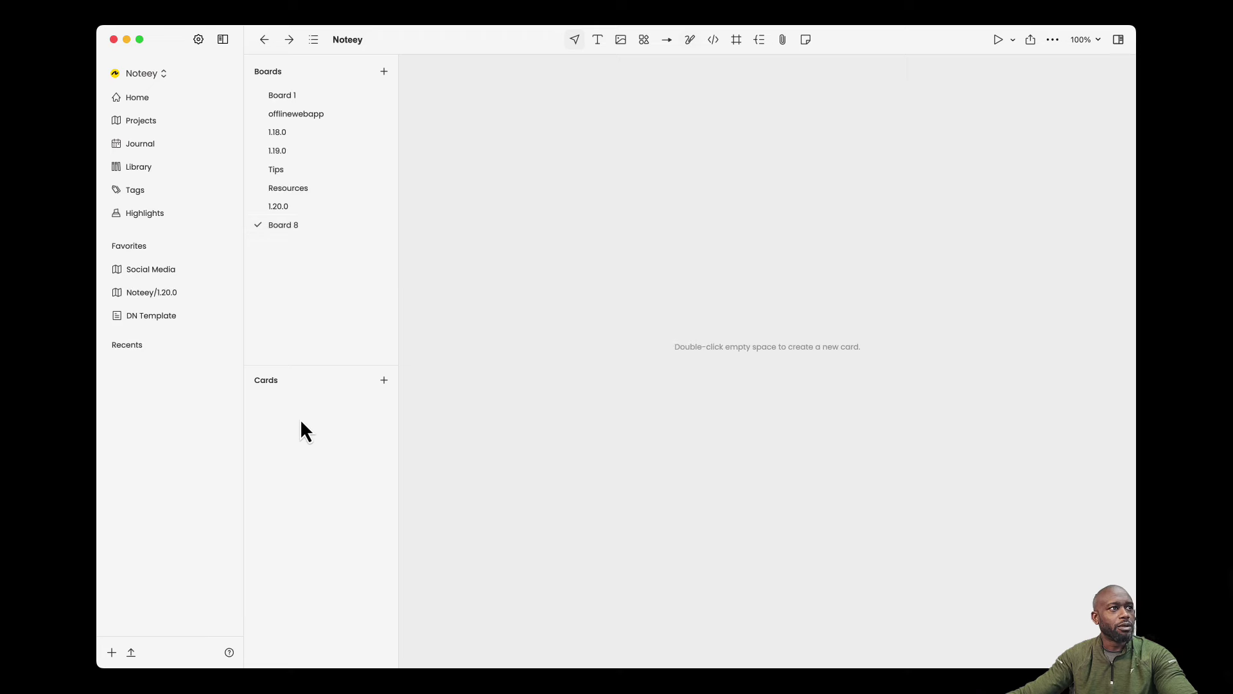
left_click(281, 207)
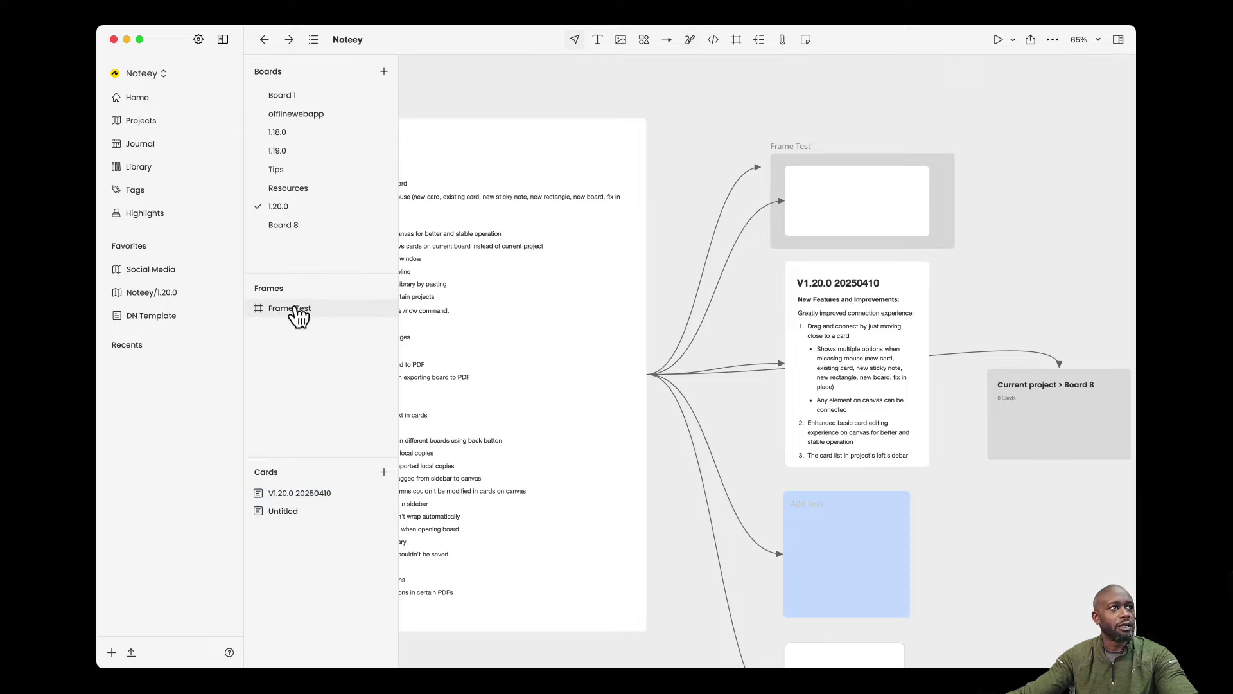
left_click(314, 39)
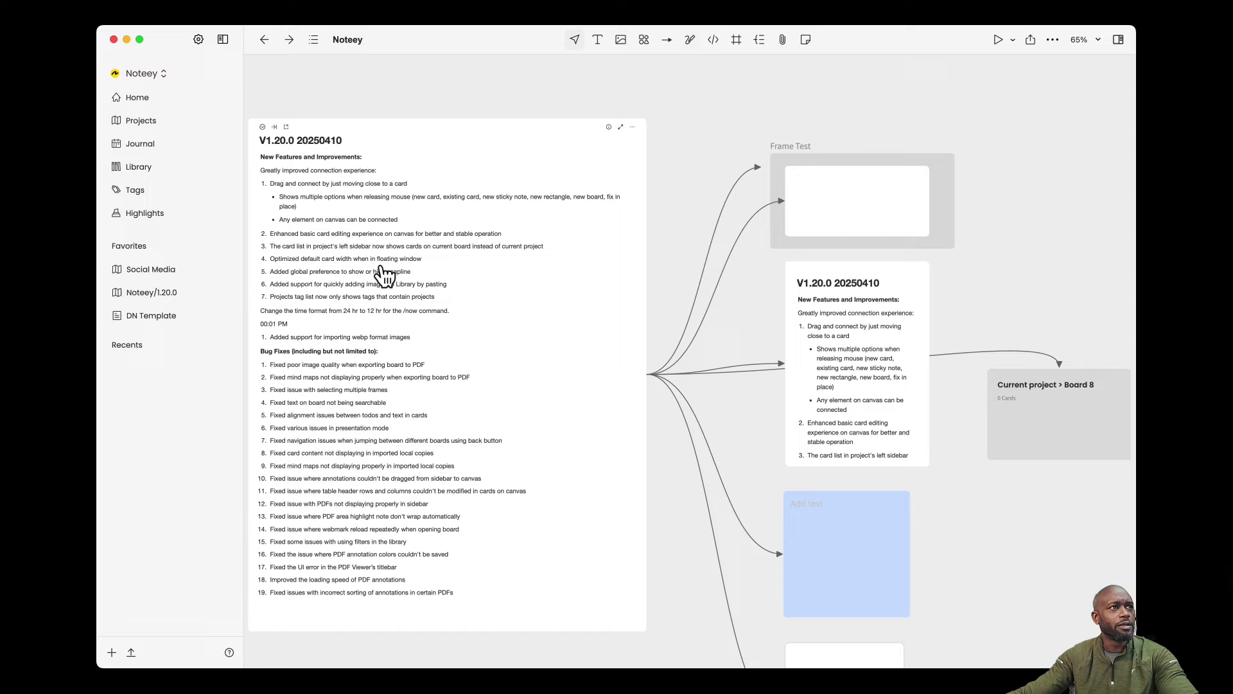
Step: Open the large release notes card in a popup, widen it and reposition it over the board
left_click(441, 125)
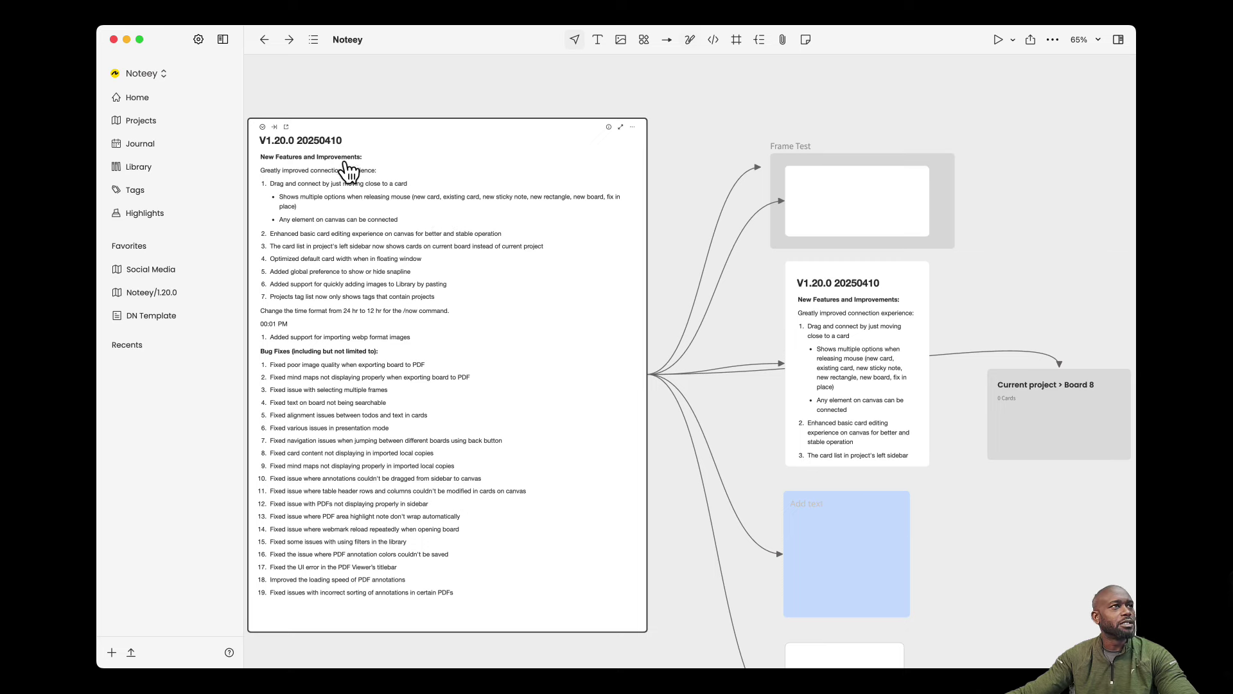
left_click(287, 128)
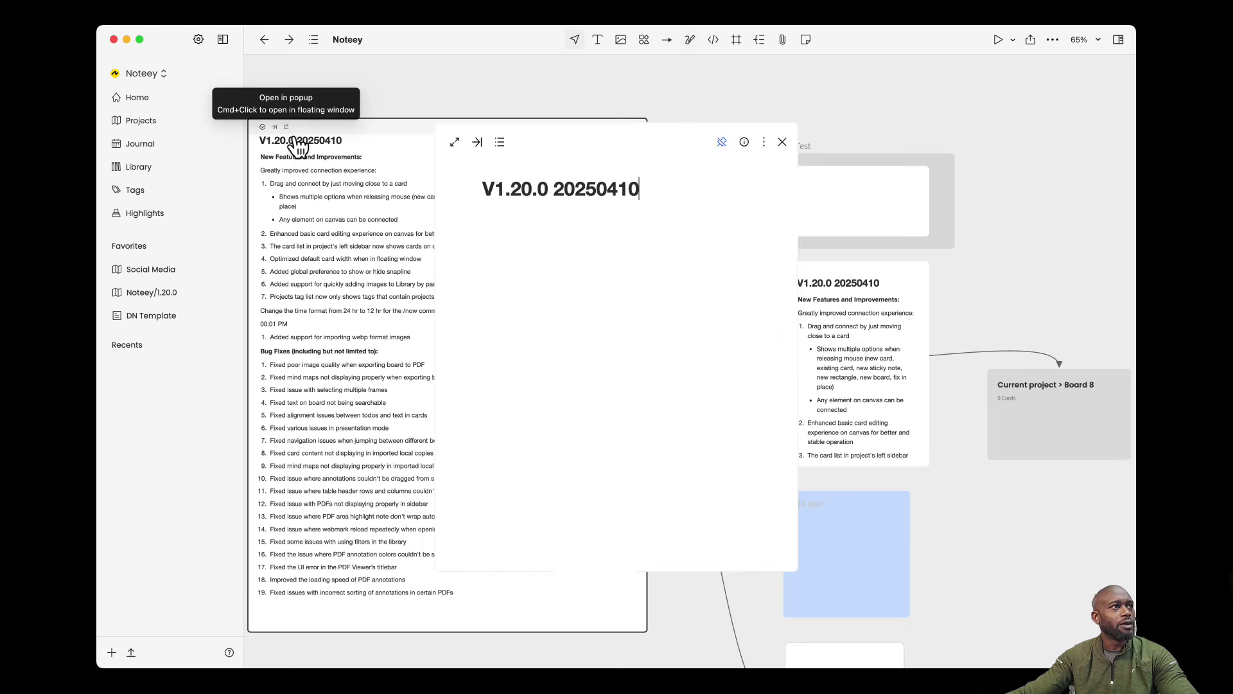
left_click_drag(609, 125, 511, 174)
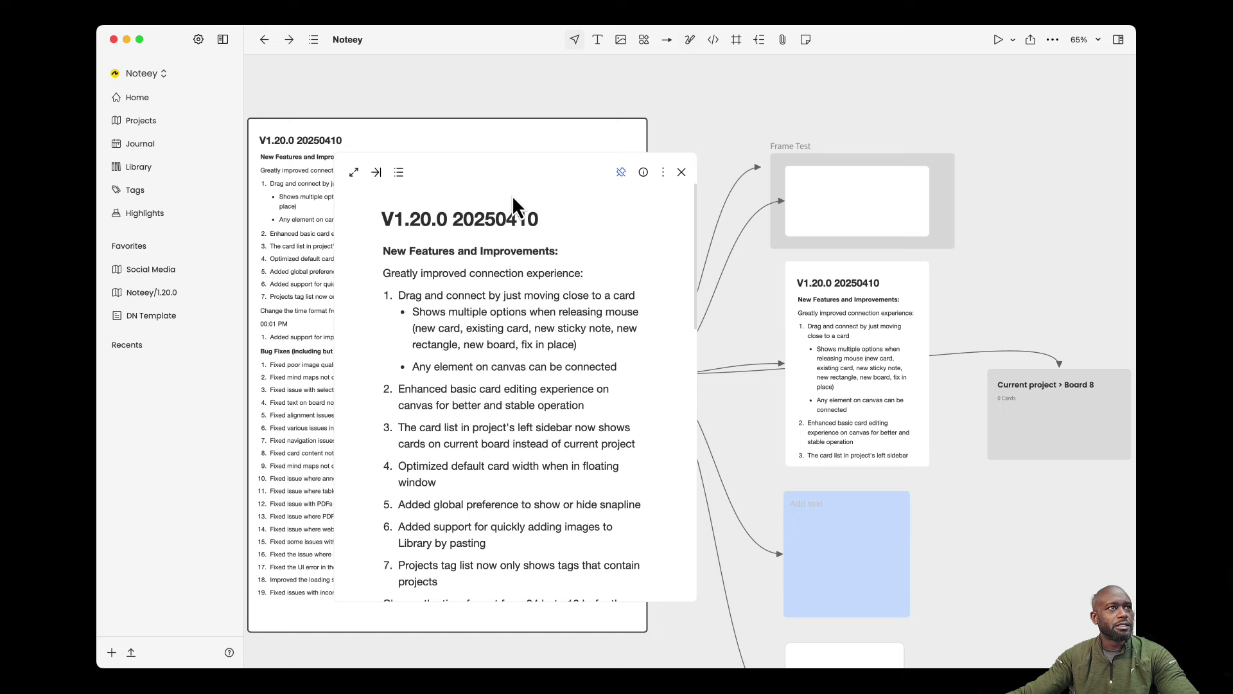
left_click_drag(529, 162, 513, 184)
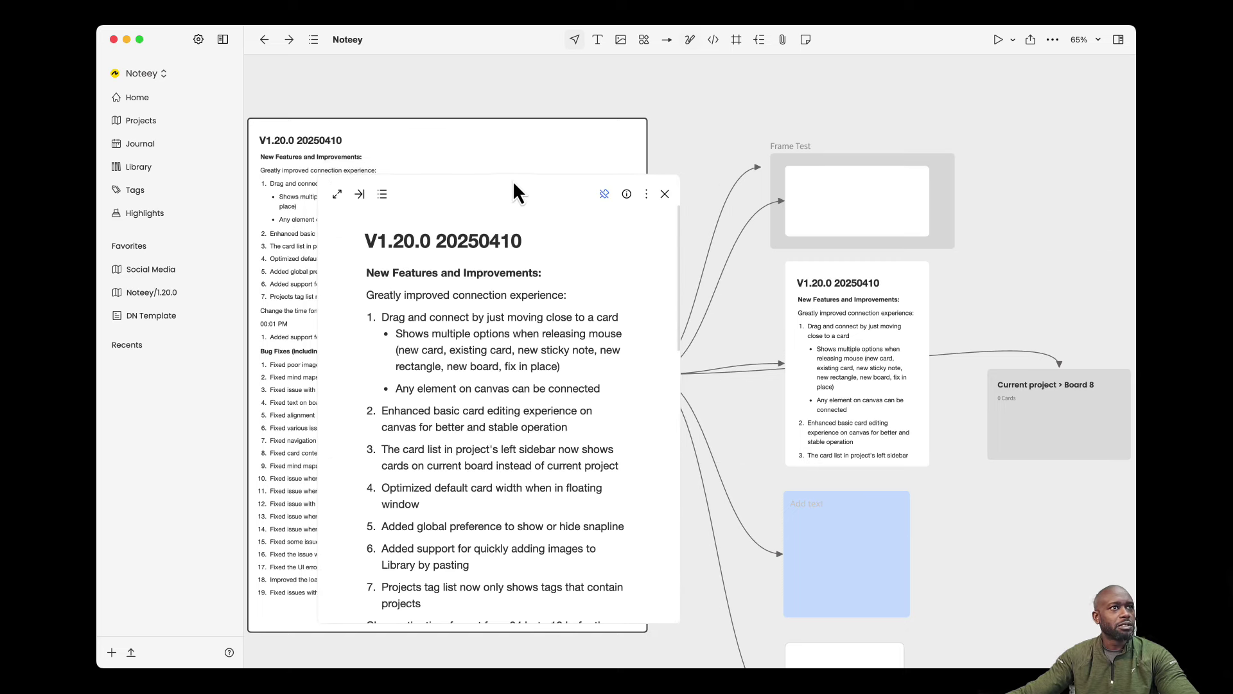
left_click_drag(678, 235, 901, 237)
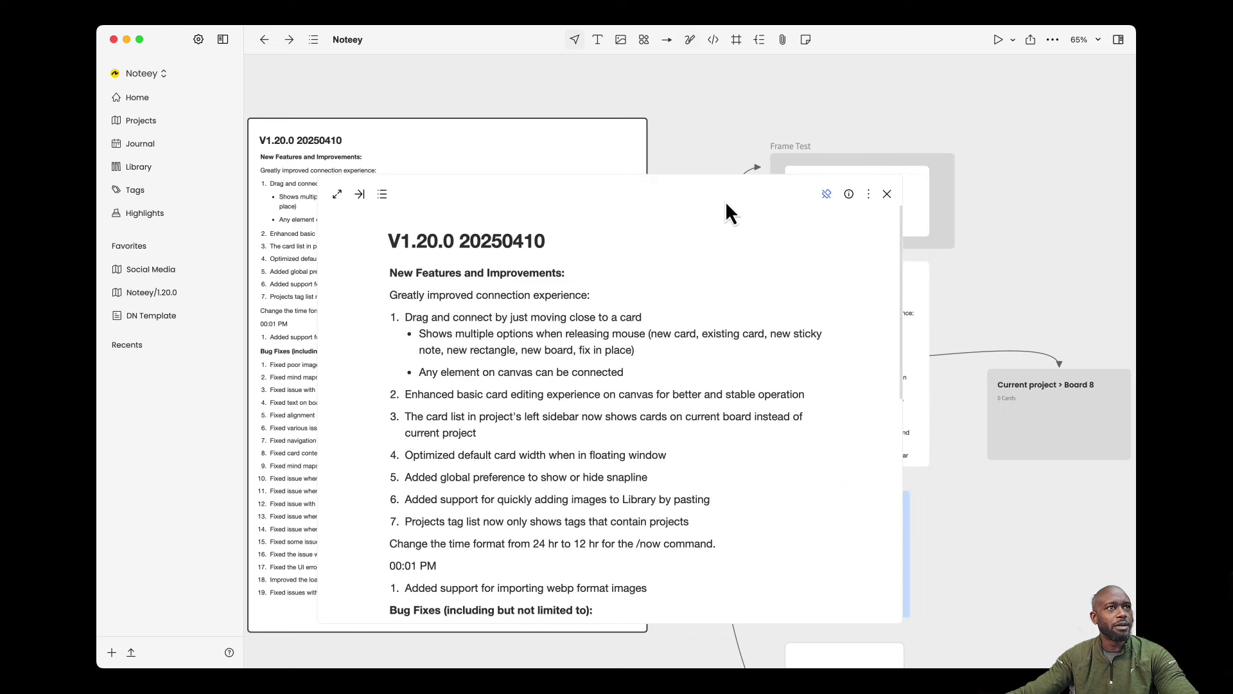
left_click_drag(686, 196, 643, 194)
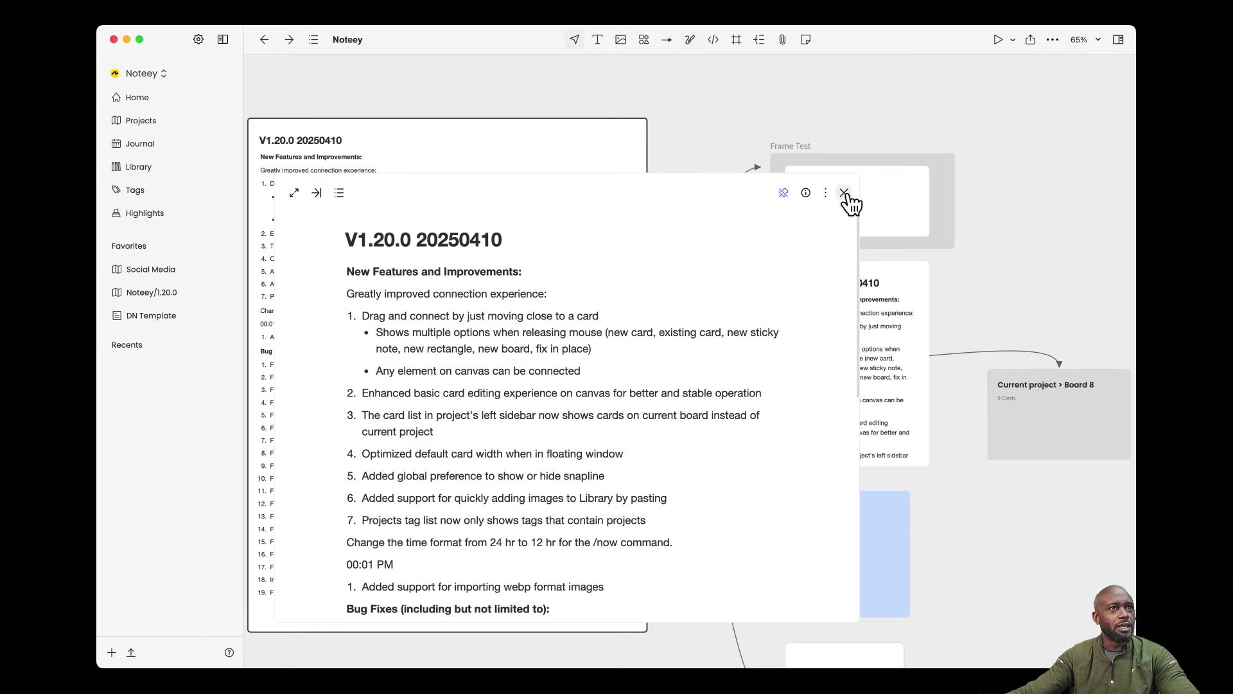
mouse_move(709, 191)
left_mouse_down()
mouse_move(783, 164)
mouse_move(708, 161)
mouse_move(692, 203)
left_mouse_up()
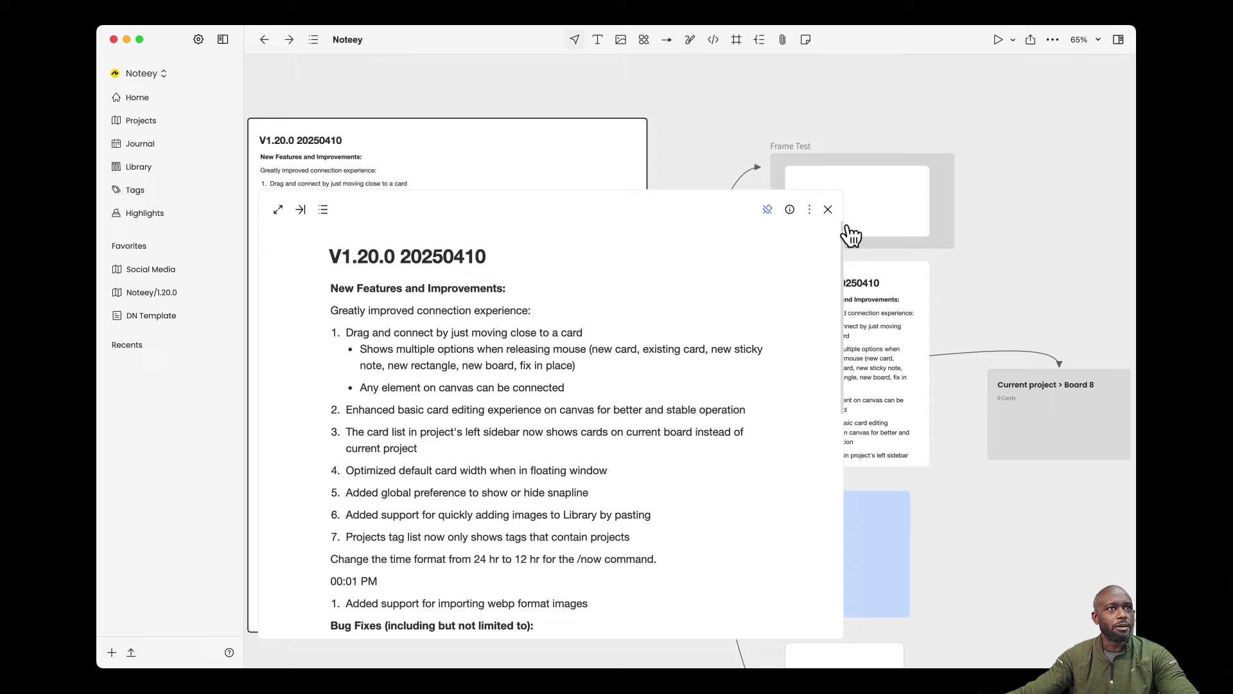
Step: Narrow the release notes popup to see how the text rewraps, and close the popup
mouse_move(848, 228)
left_click_drag(847, 238, 711, 273)
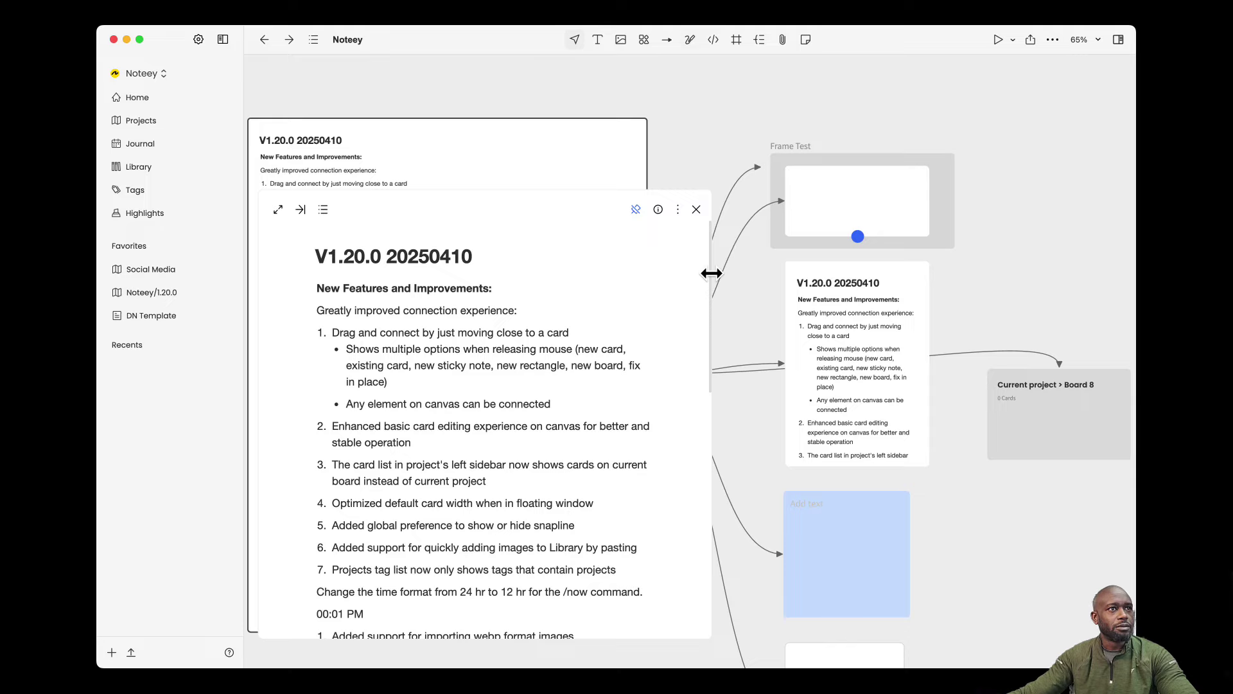
left_click_drag(711, 273, 744, 257)
left_click(724, 211)
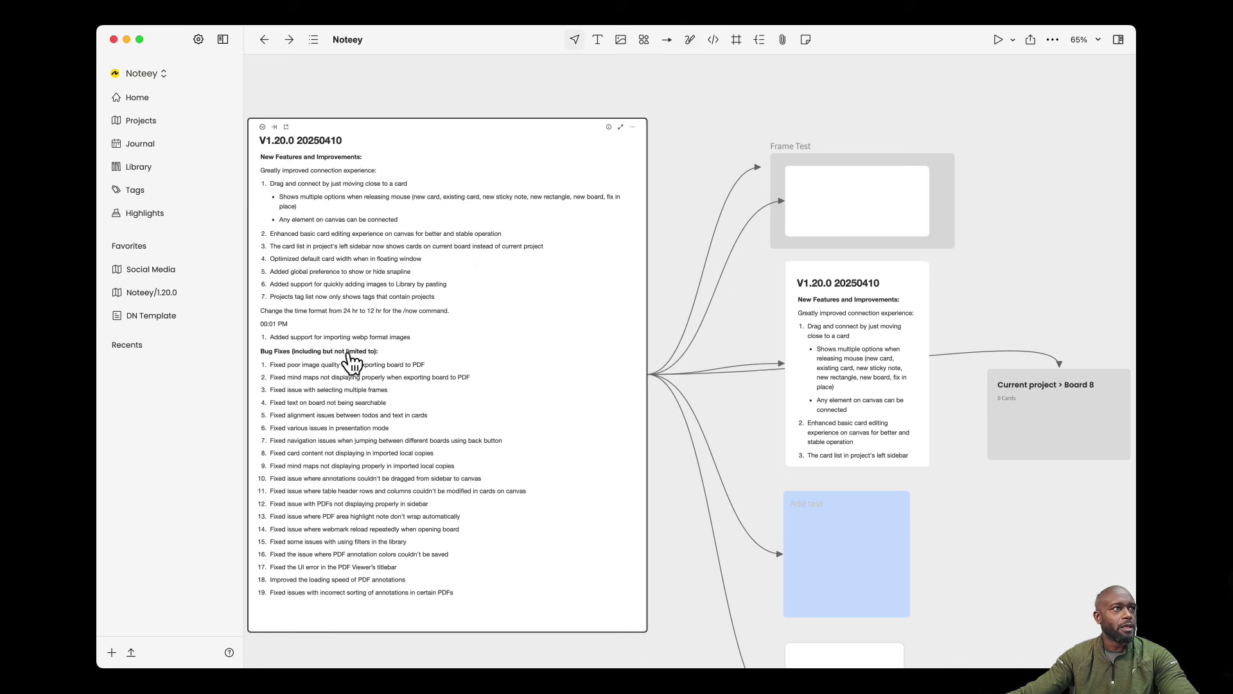
Step: Shift the smaller V1.20.0 card slightly on the board to demonstrate the alignment snap lines
left_click(286, 271)
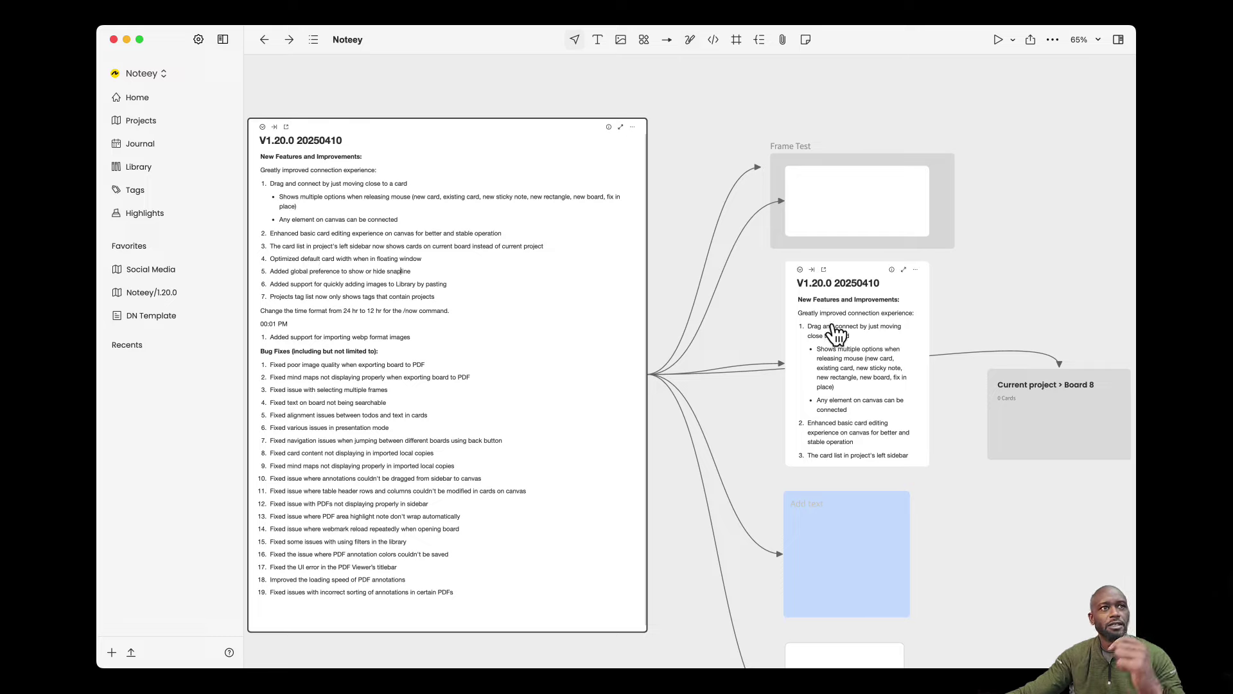
mouse_move(838, 323)
left_mouse_down()
mouse_move(890, 325)
mouse_move(820, 327)
mouse_move(861, 317)
mouse_move(861, 330)
mouse_move(834, 327)
mouse_move(872, 326)
mouse_move(832, 327)
left_mouse_up()
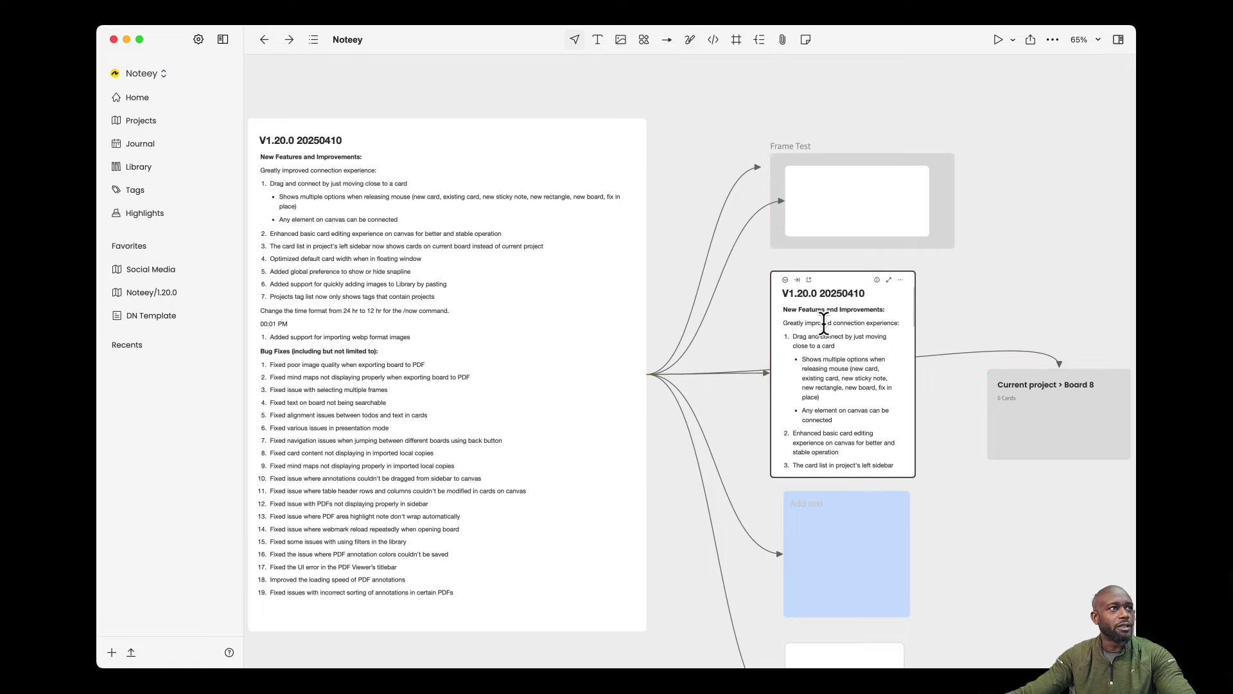
Step: Set the visibility of snap lines on canvas to Invisible in the global preferences, and reposition the smaller V1.20.0 card to test it
left_click(199, 40)
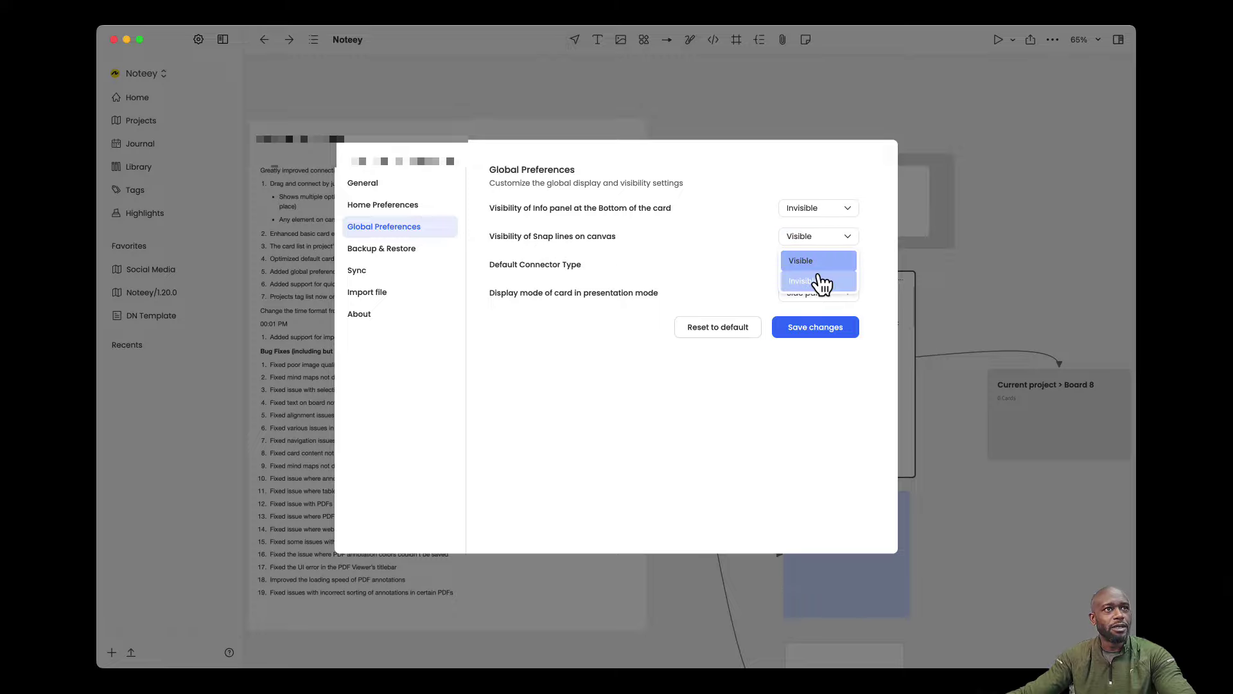
left_click(821, 281)
left_click(829, 337)
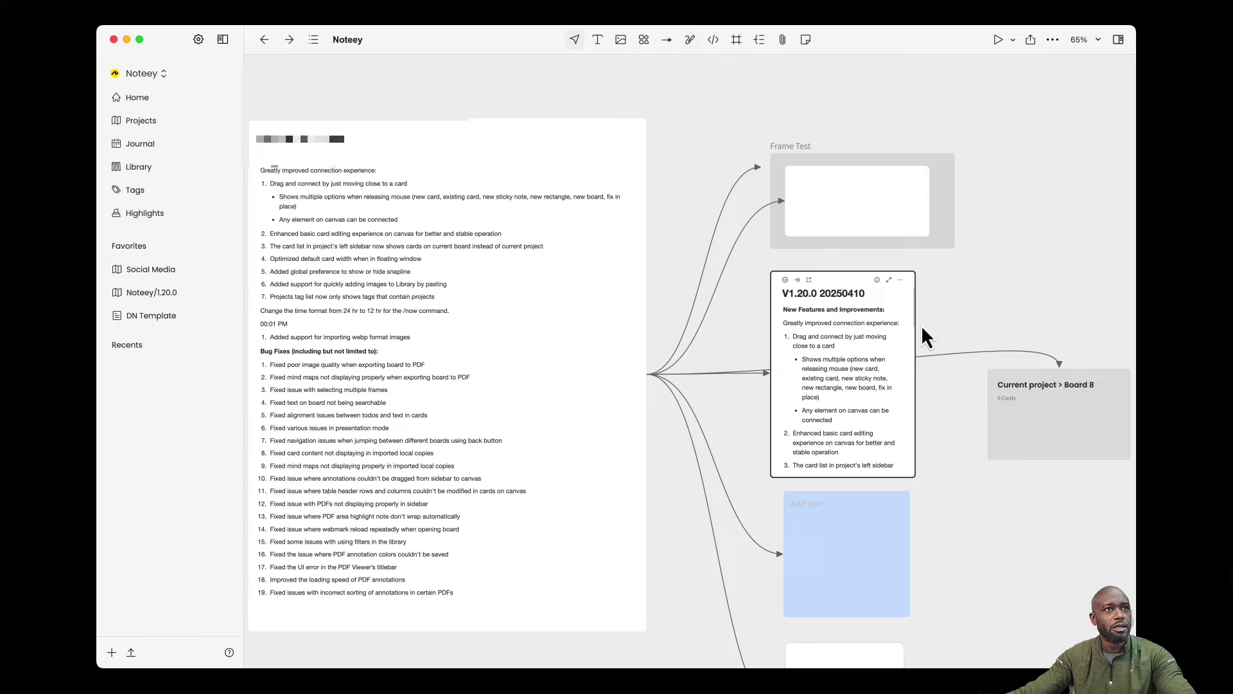
mouse_move(833, 279)
left_mouse_down()
mouse_move(806, 271)
mouse_move(855, 277)
mouse_move(828, 285)
mouse_move(881, 277)
mouse_move(839, 280)
left_mouse_up()
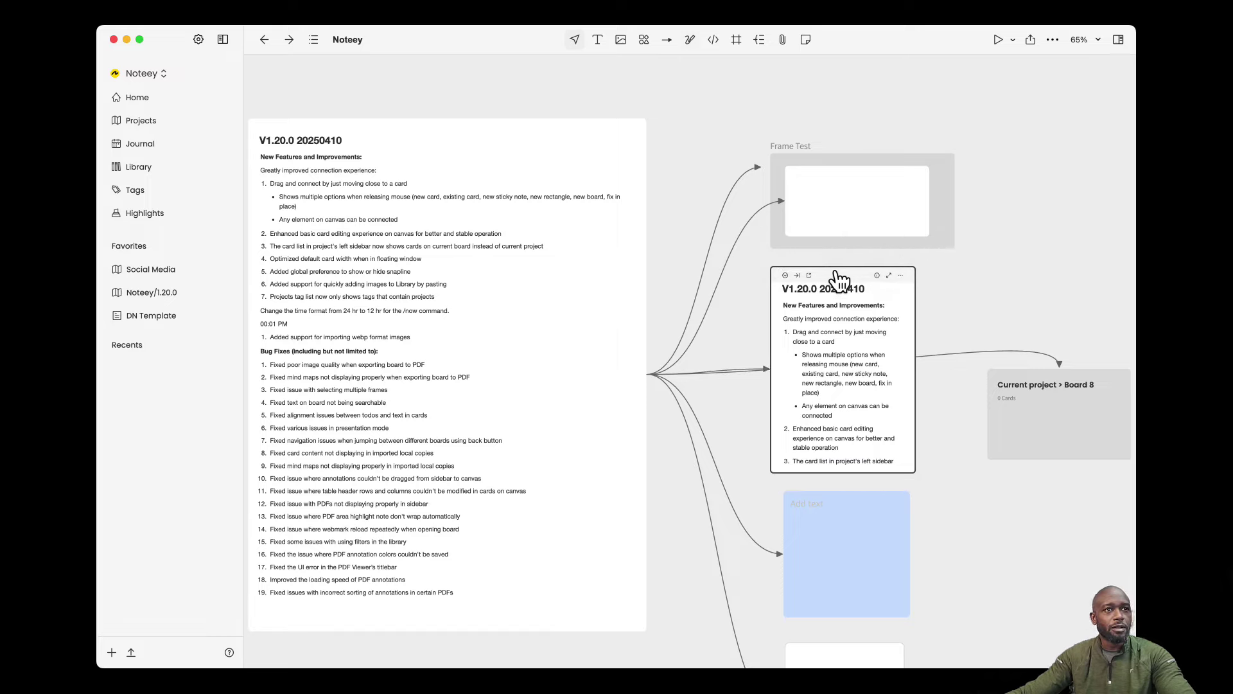
mouse_move(839, 281)
left_mouse_down()
mouse_move(871, 286)
mouse_move(855, 267)
mouse_move(831, 269)
mouse_move(861, 269)
mouse_move(835, 267)
mouse_move(859, 279)
mouse_move(835, 282)
mouse_move(851, 284)
mouse_move(834, 276)
left_mouse_up()
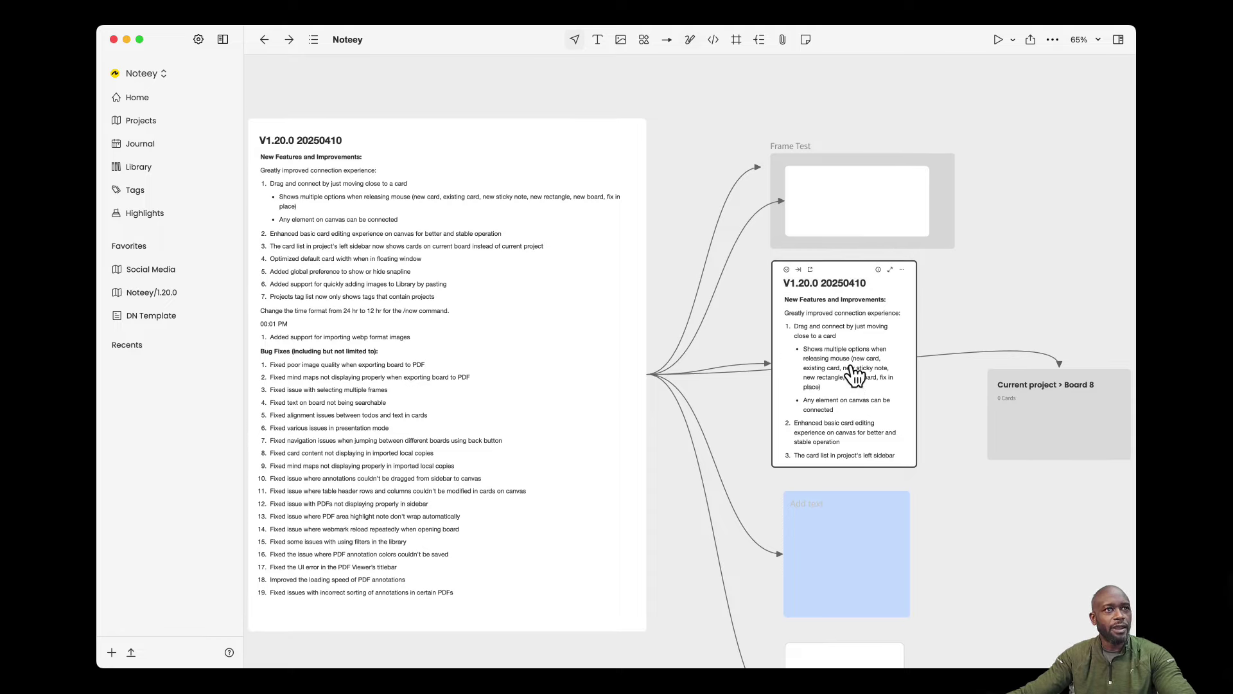
Step: Open the Library and delete the four 2025-04-09 screenshots in its first row
left_click(149, 176)
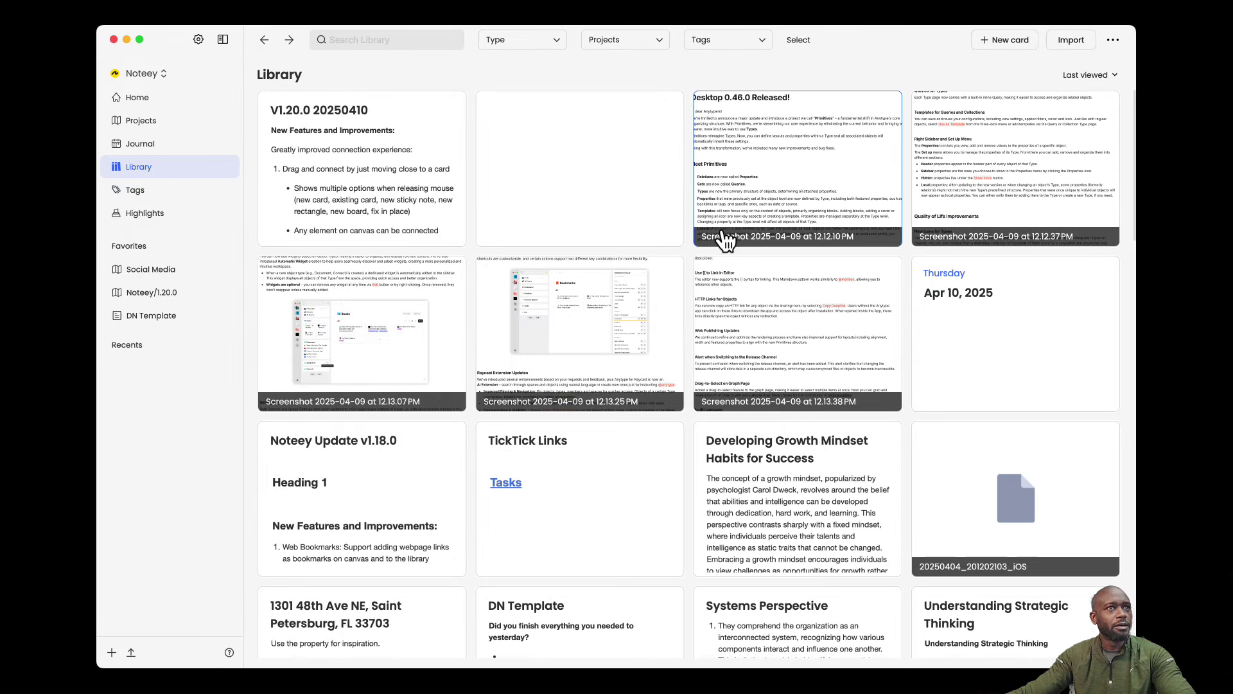
left_click(152, 171)
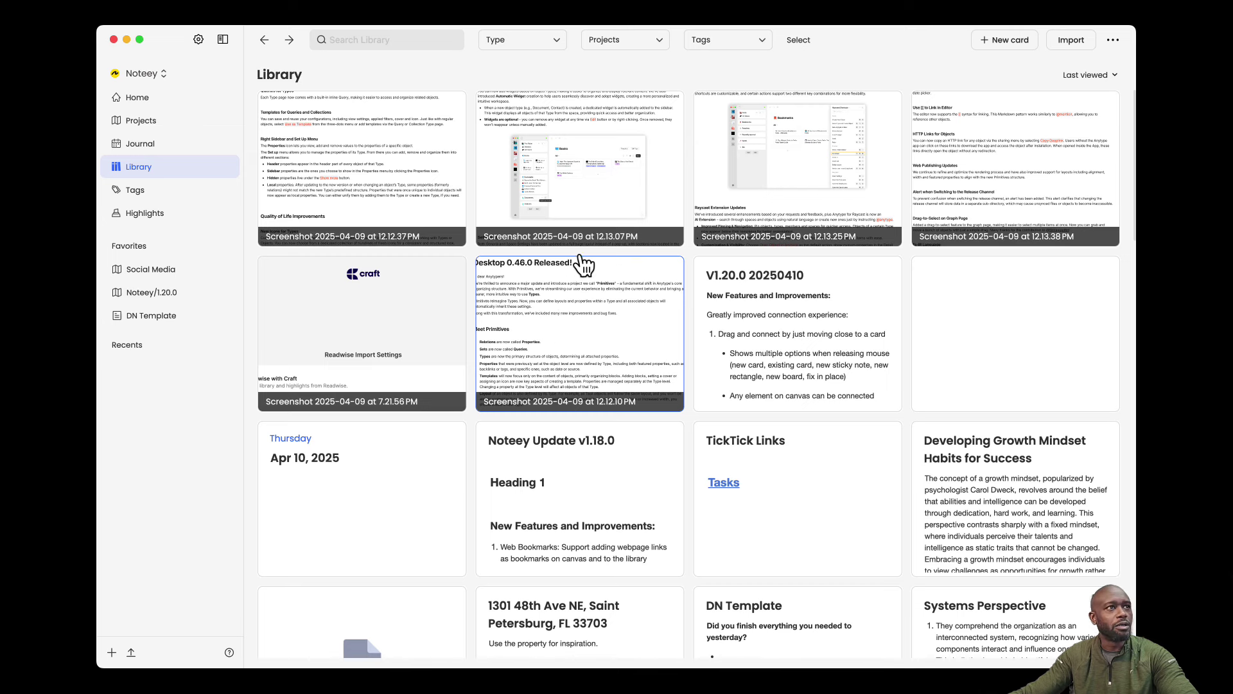
left_click_drag(395, 174, 947, 183)
left_click(1098, 77)
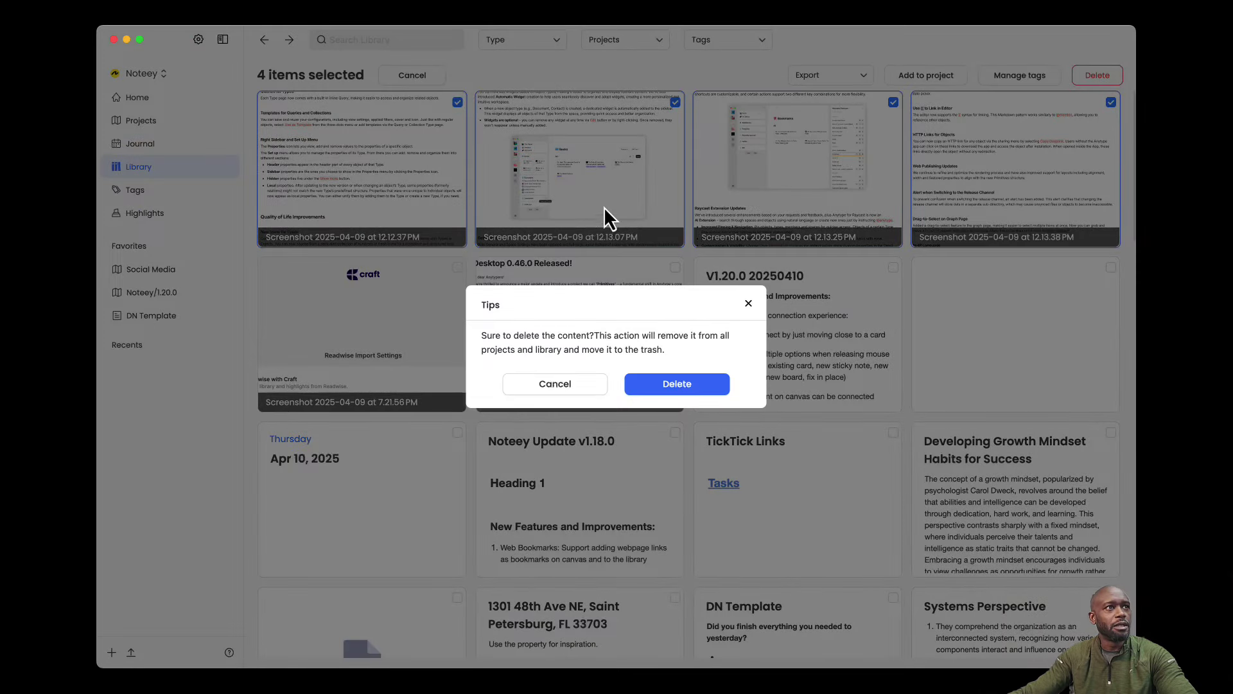
left_click(662, 384)
Step: Delete the two remaining screenshots, the 7.21.56 PM and 12.12.10 PM ones, from the Library
left_click_drag(395, 170, 578, 208)
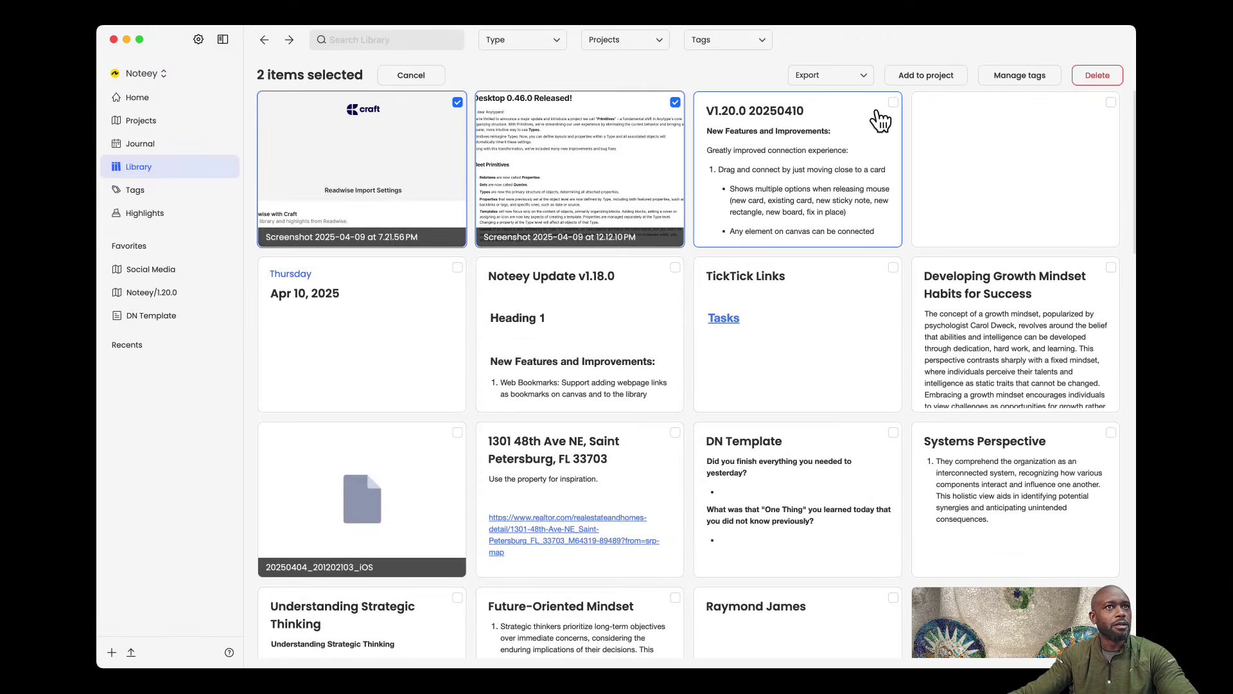
left_click(1097, 77)
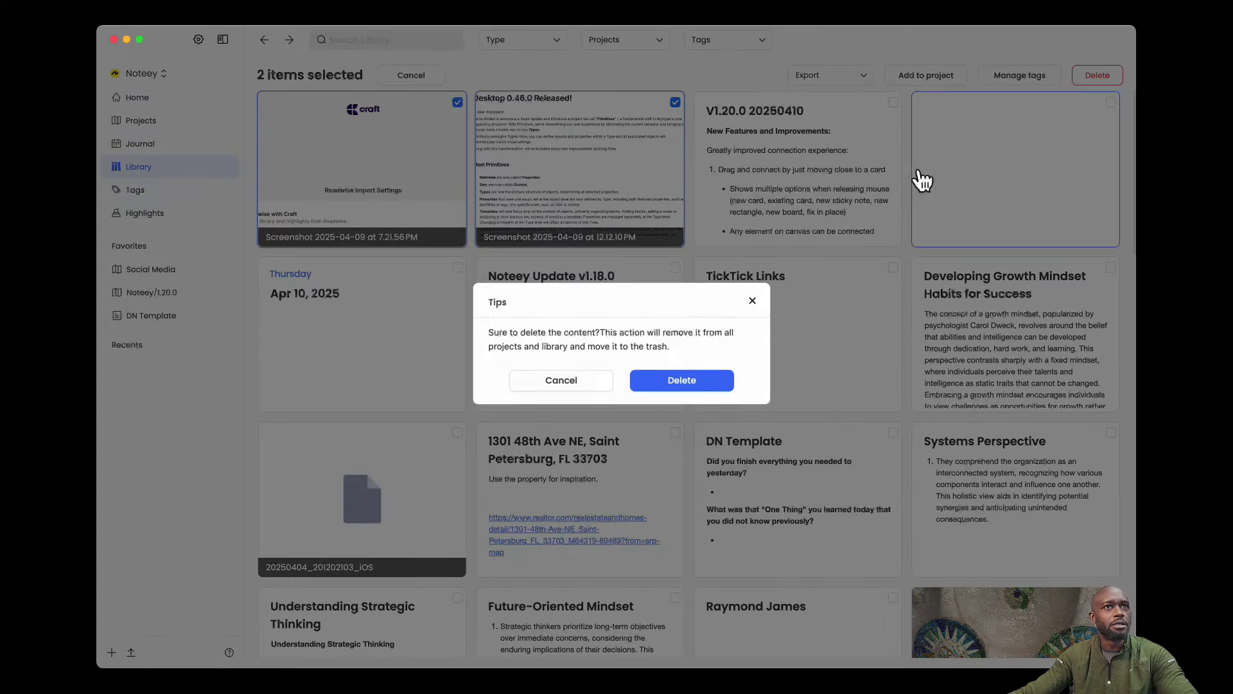
left_click(693, 383)
Step: Permanently clear all items from the trash and return to the list of projects
left_click(164, 74)
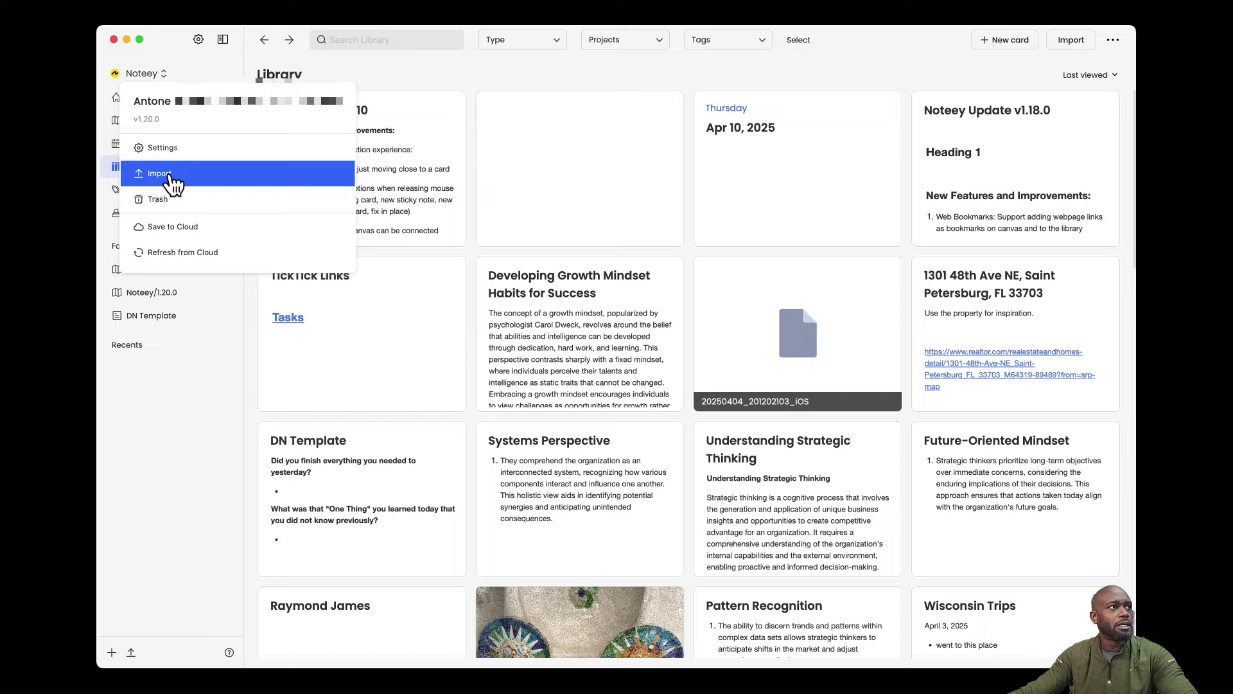
left_click(161, 199)
left_click(1094, 54)
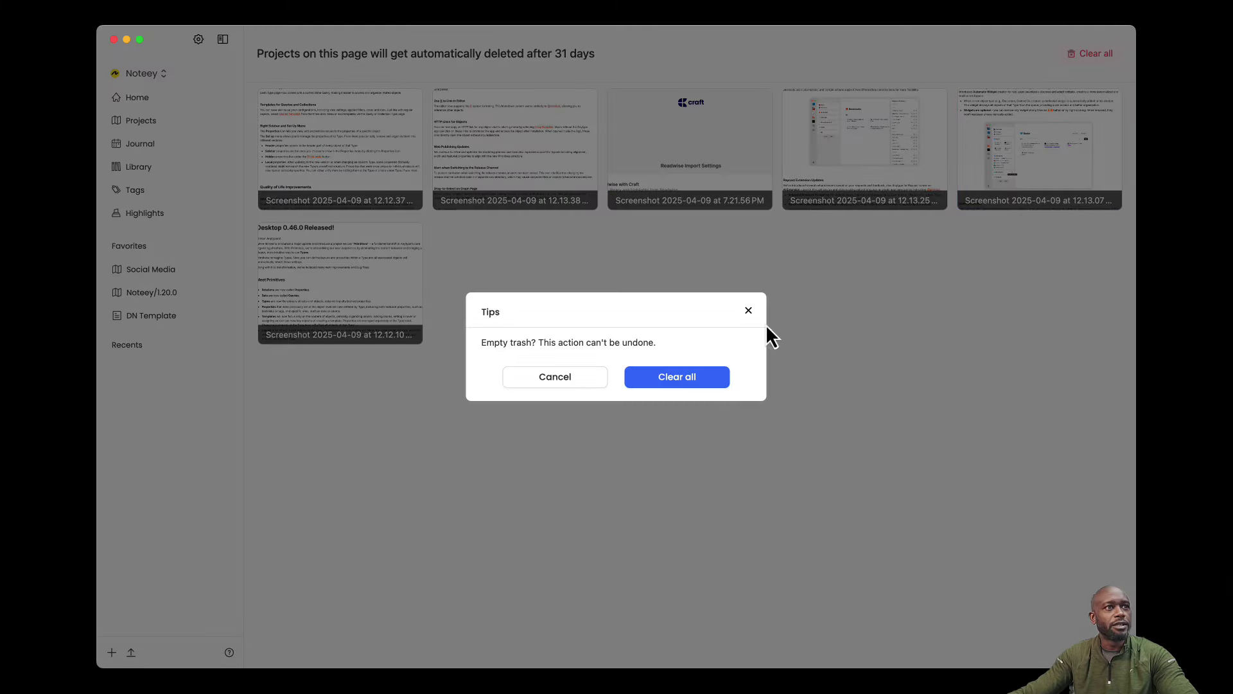
left_click(705, 379)
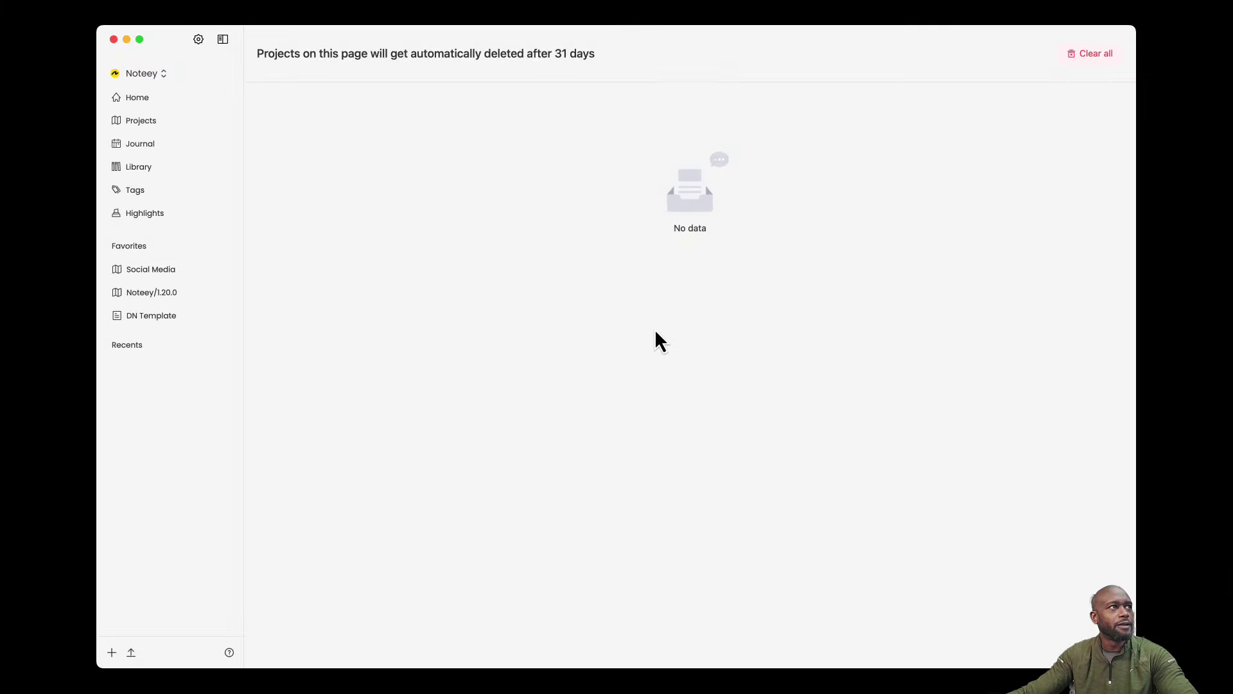
left_click(140, 122)
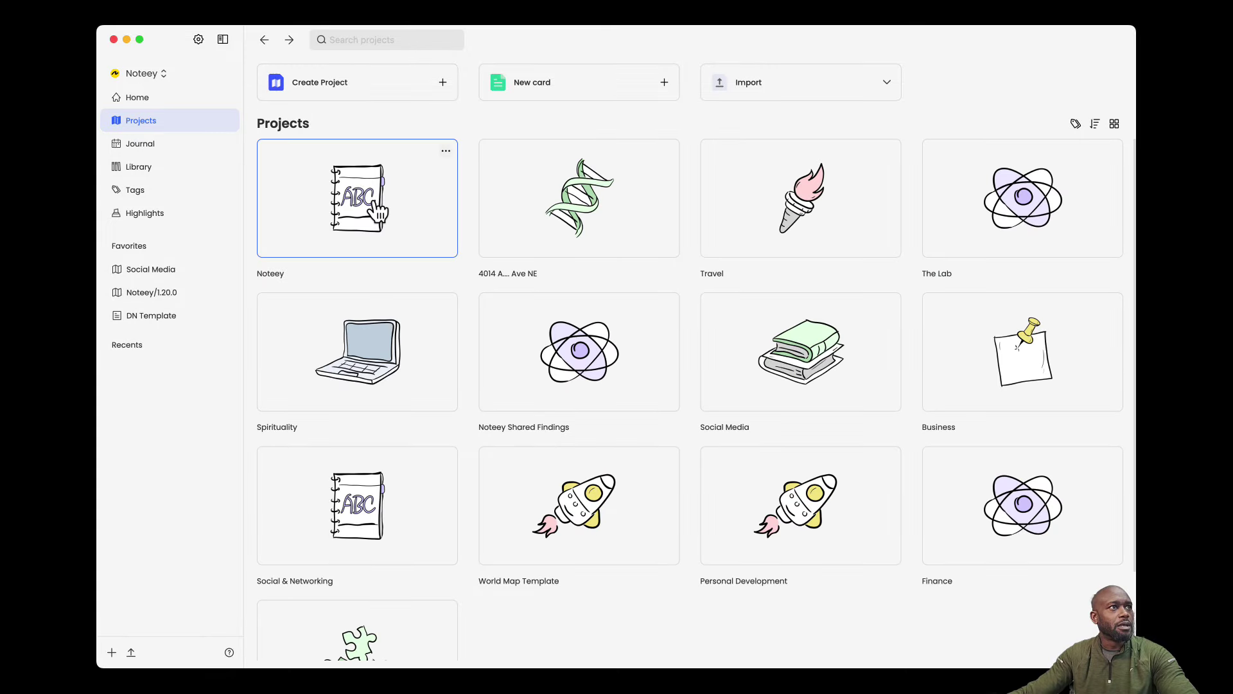
Step: Open the Library and try to add the six screenshot files from outside the app to it
left_click(138, 169)
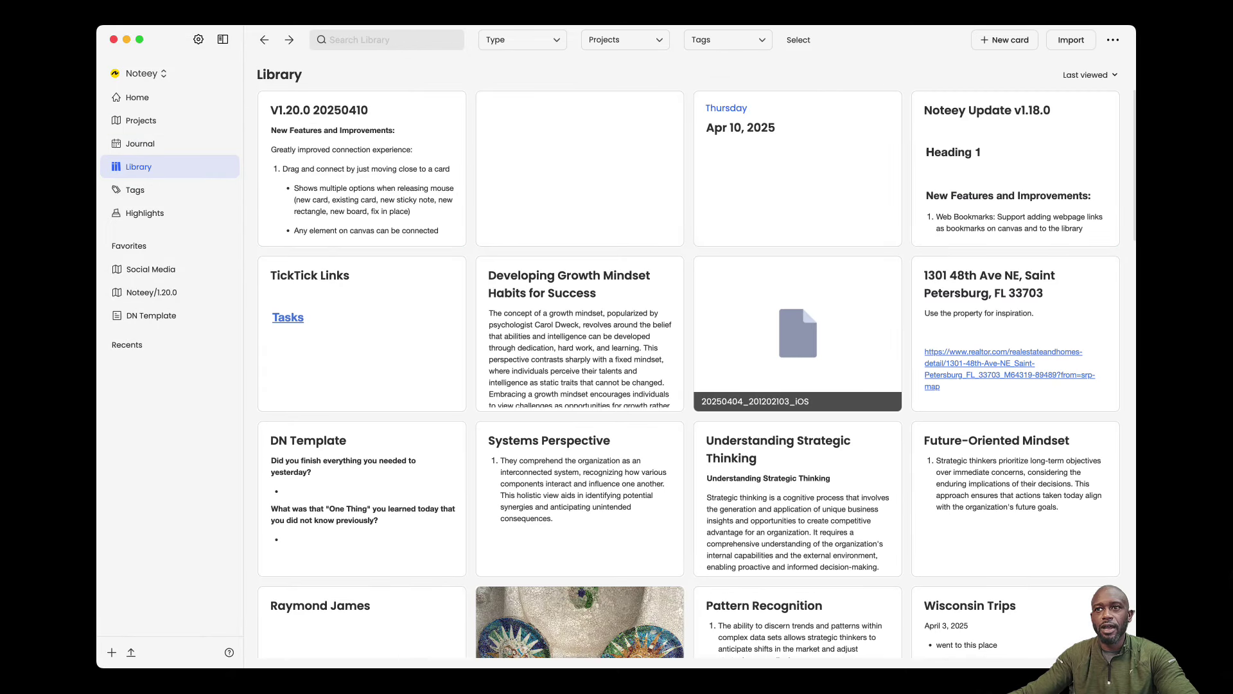
left_click_drag(1085, 327, 568, 163)
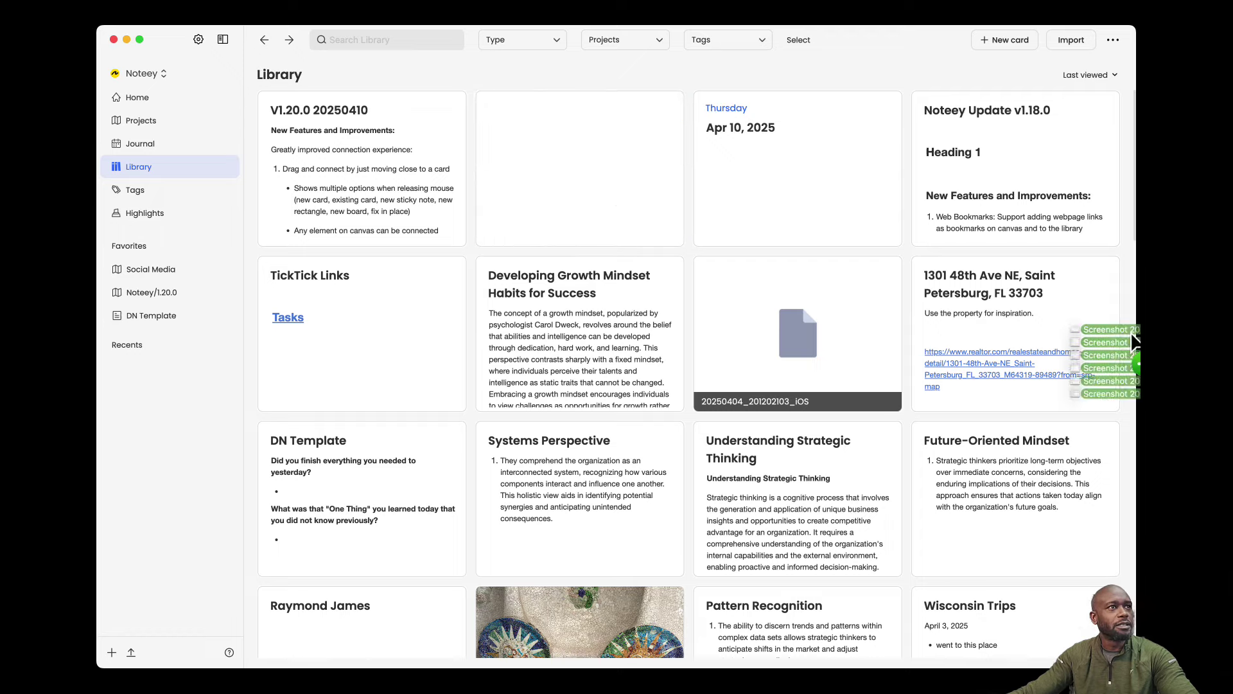
left_click_drag(1102, 325, 614, 91)
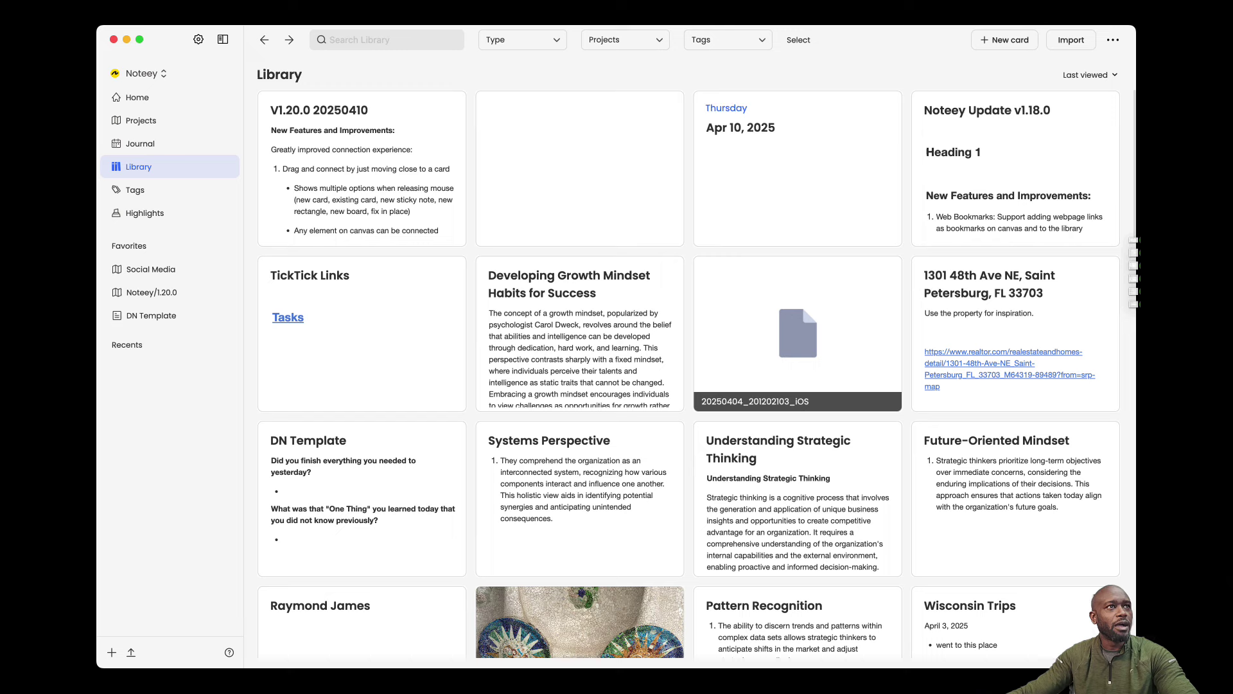
left_click_drag(645, 106, 609, 95)
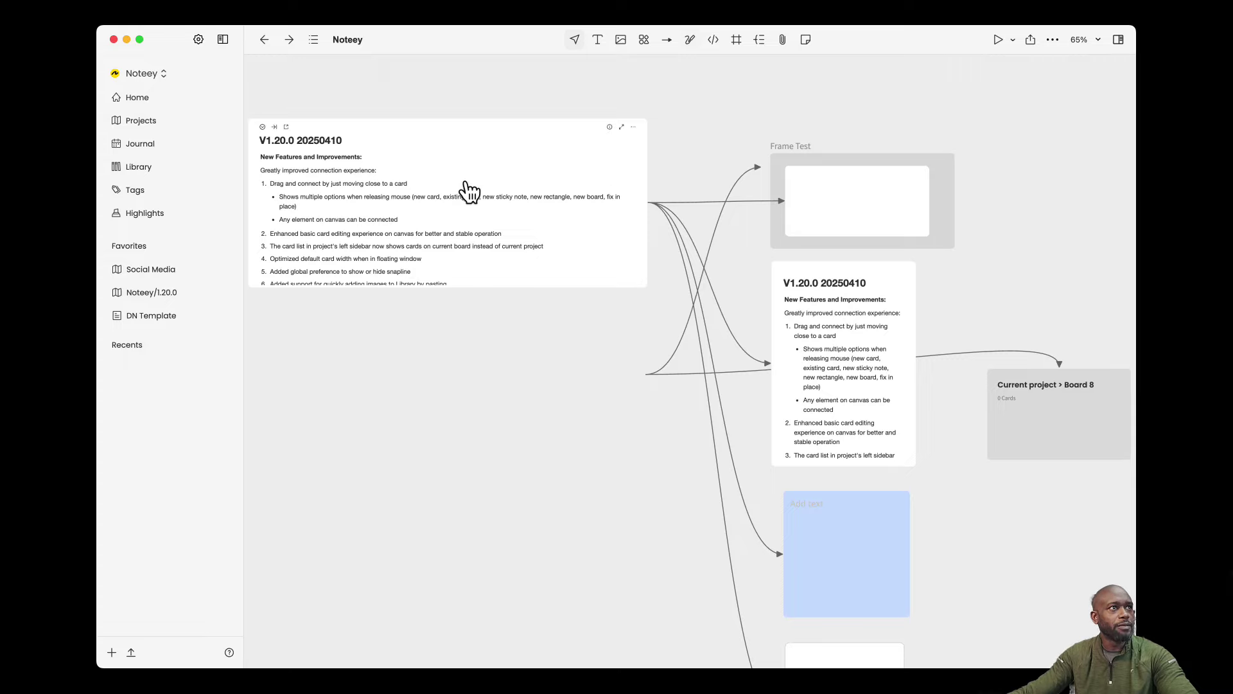
Step: Stretch the large V1.20.0 card downward until its bug fixes list fits, and test its height by leaving and reopening the Noteey project
left_click(464, 204)
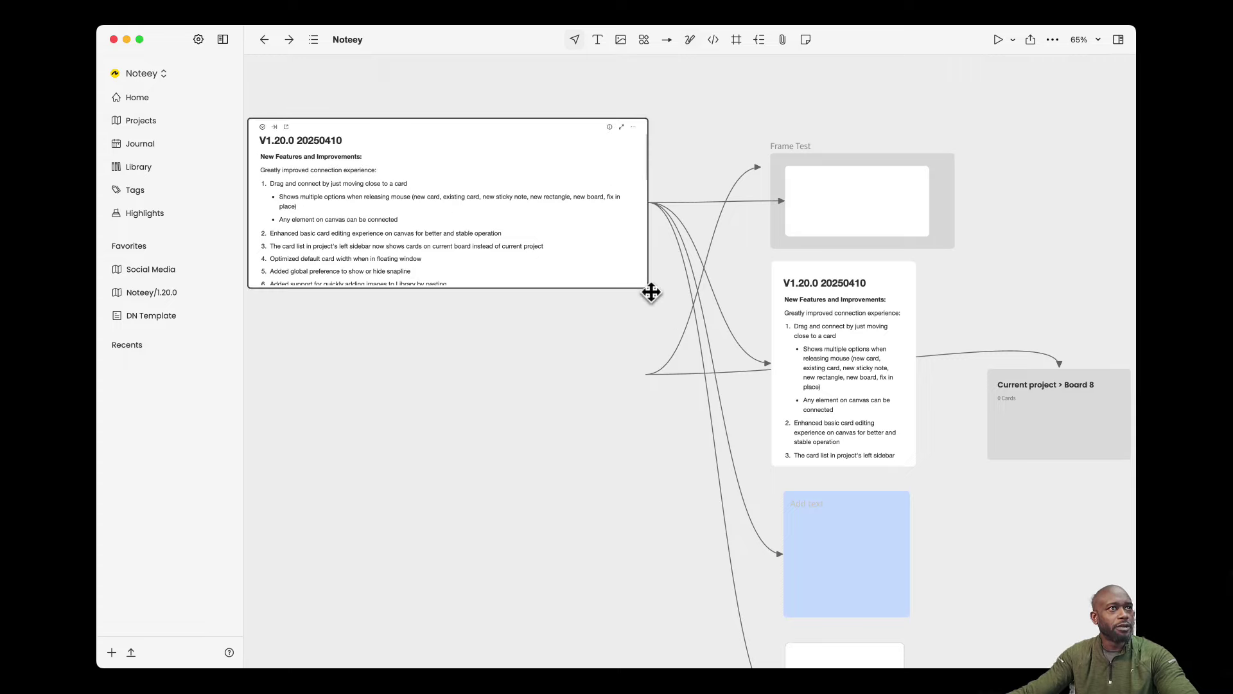
left_click_drag(649, 288, 656, 626)
left_click(681, 501)
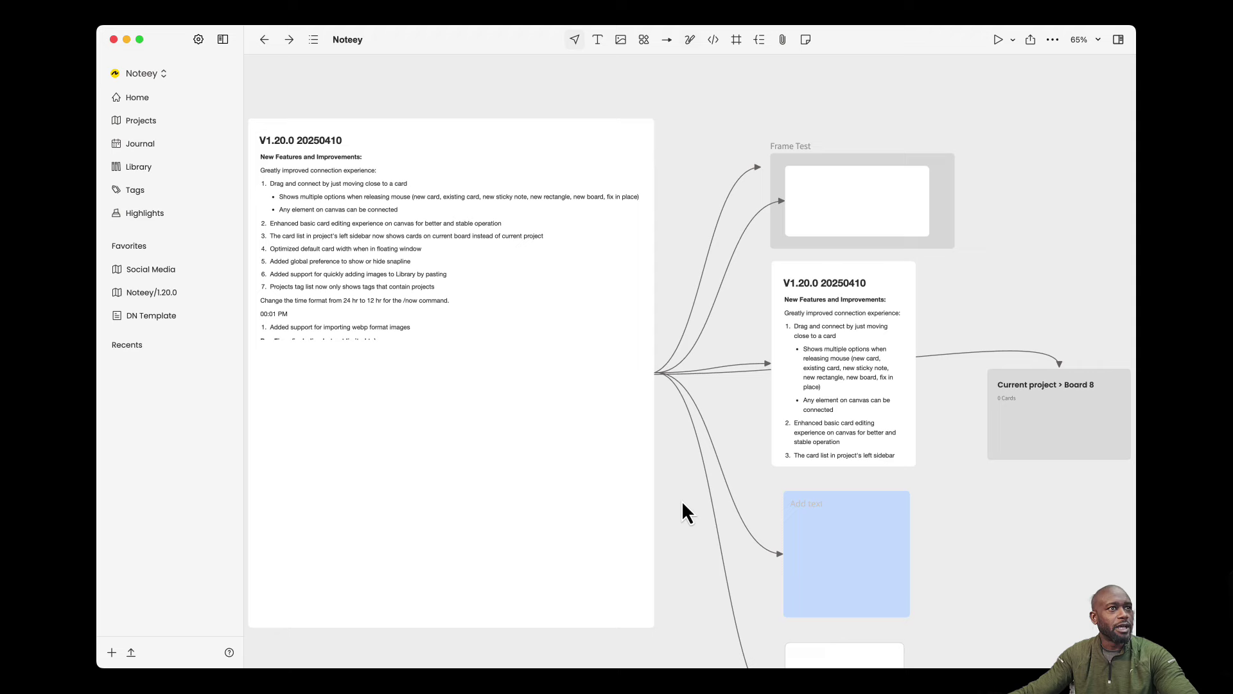
left_click(323, 291)
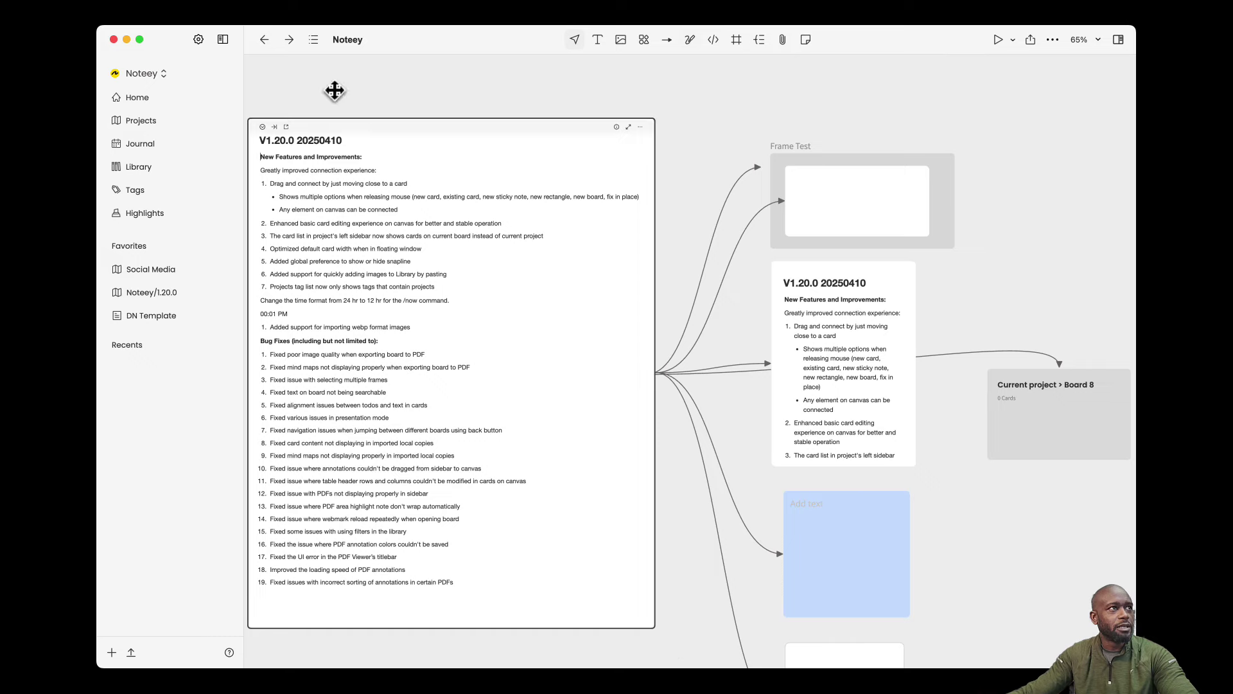
left_click(264, 39)
left_click(340, 191)
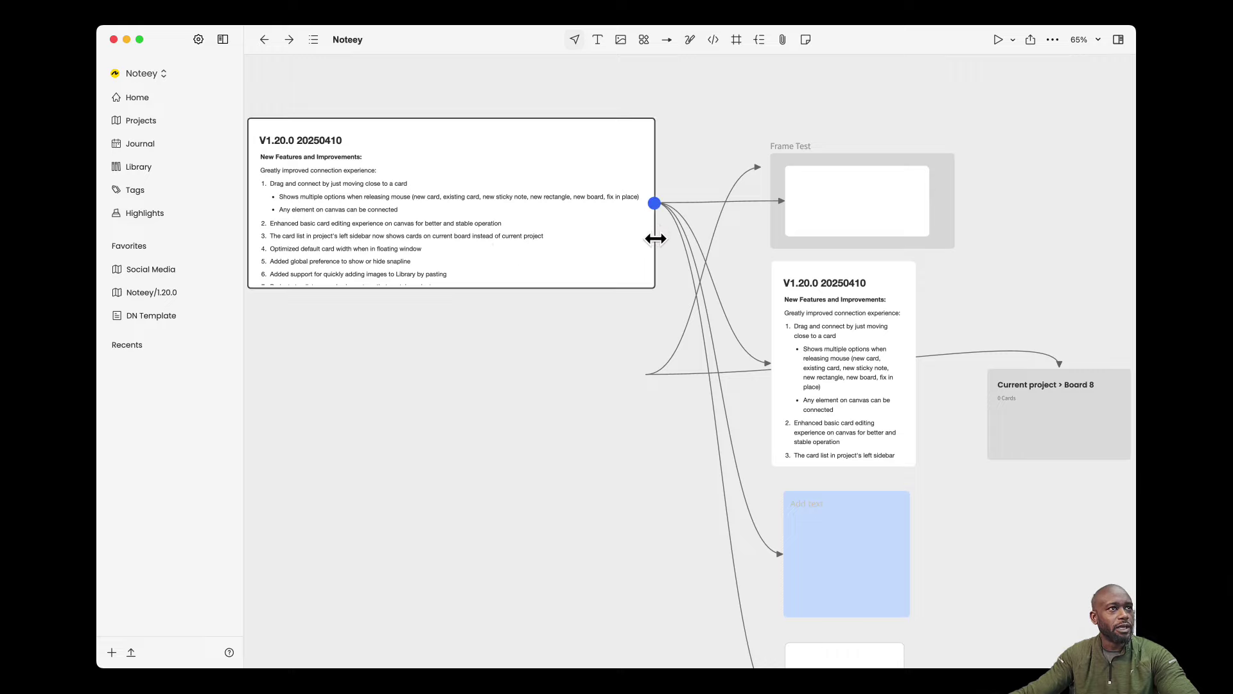
Step: Narrow the large V1.20.0 card and stretch it downward, and test its size by leaving and returning to the Noteey project
left_click_drag(655, 239, 459, 652)
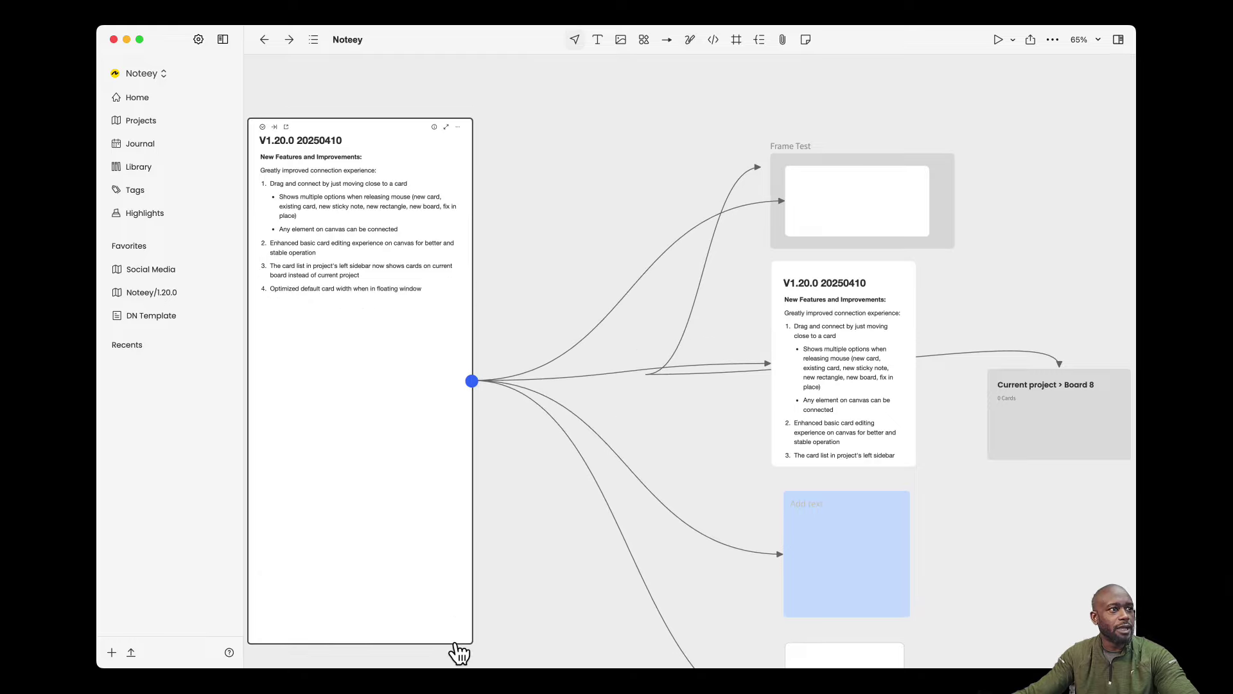
left_click(265, 40)
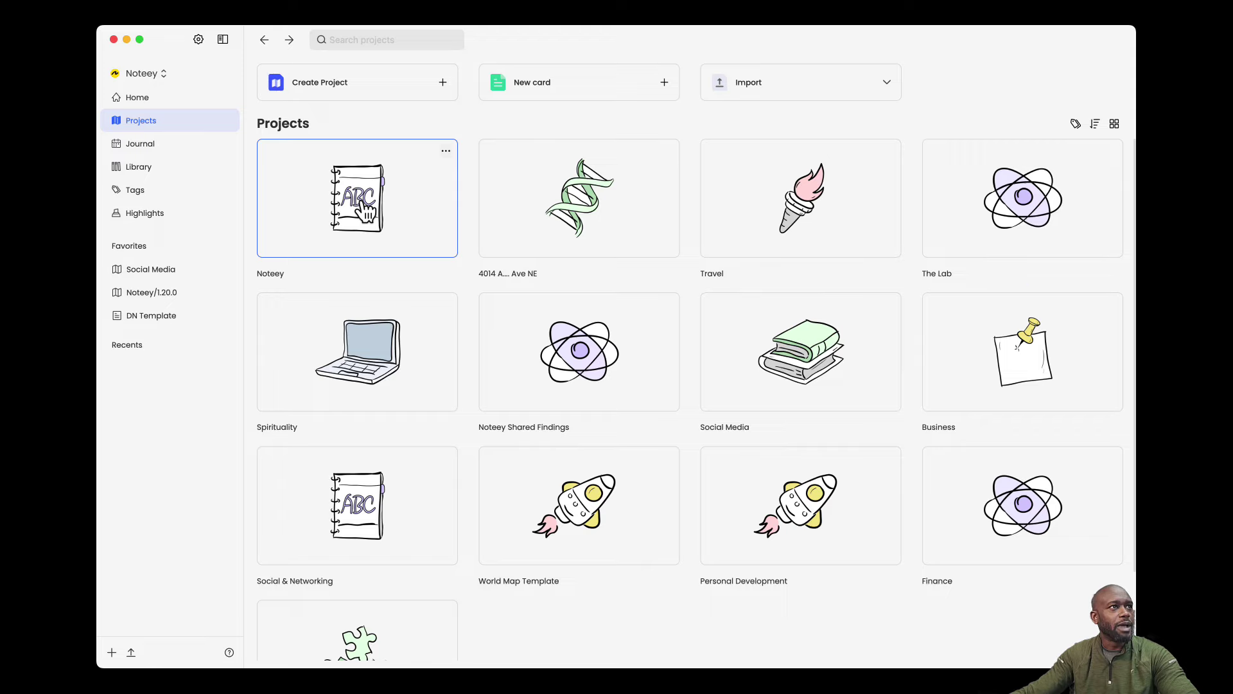
left_click(290, 40)
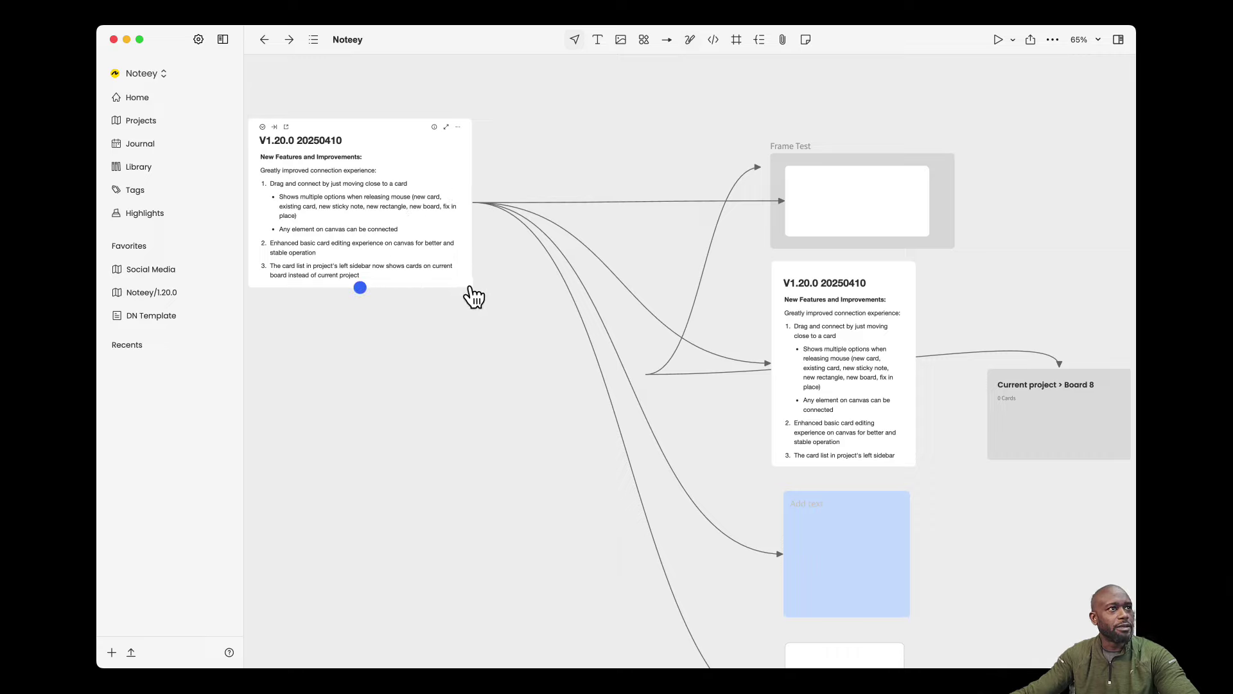
Step: Attach the loose starts of the Frame Test and Board 8 arrows to the large V1.20.0 card and stretch that card downward
left_click_drag(658, 379, 483, 219)
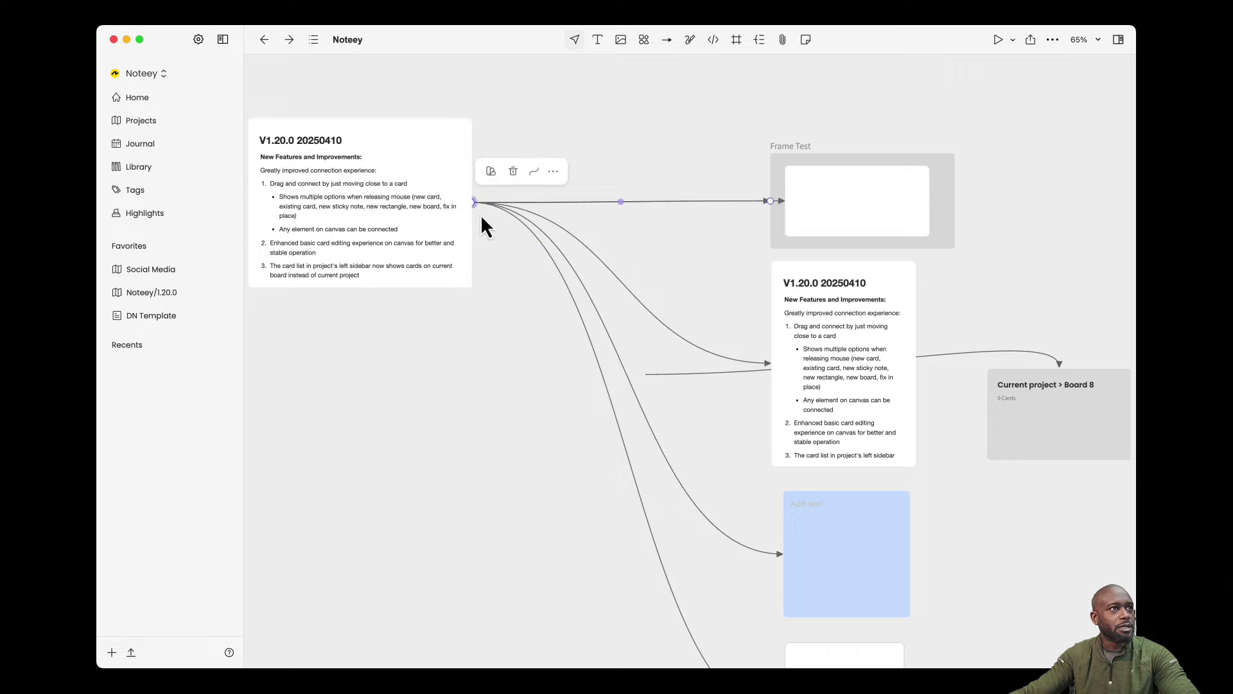
left_click_drag(653, 388, 482, 212)
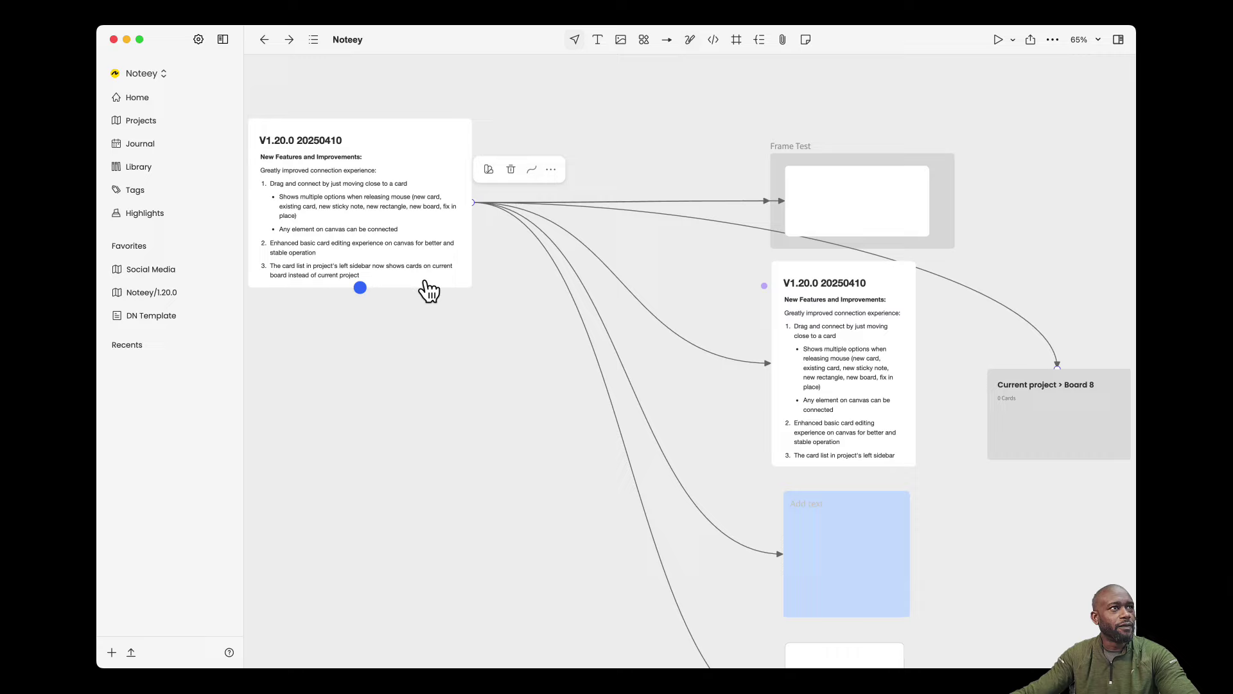
left_click(392, 270)
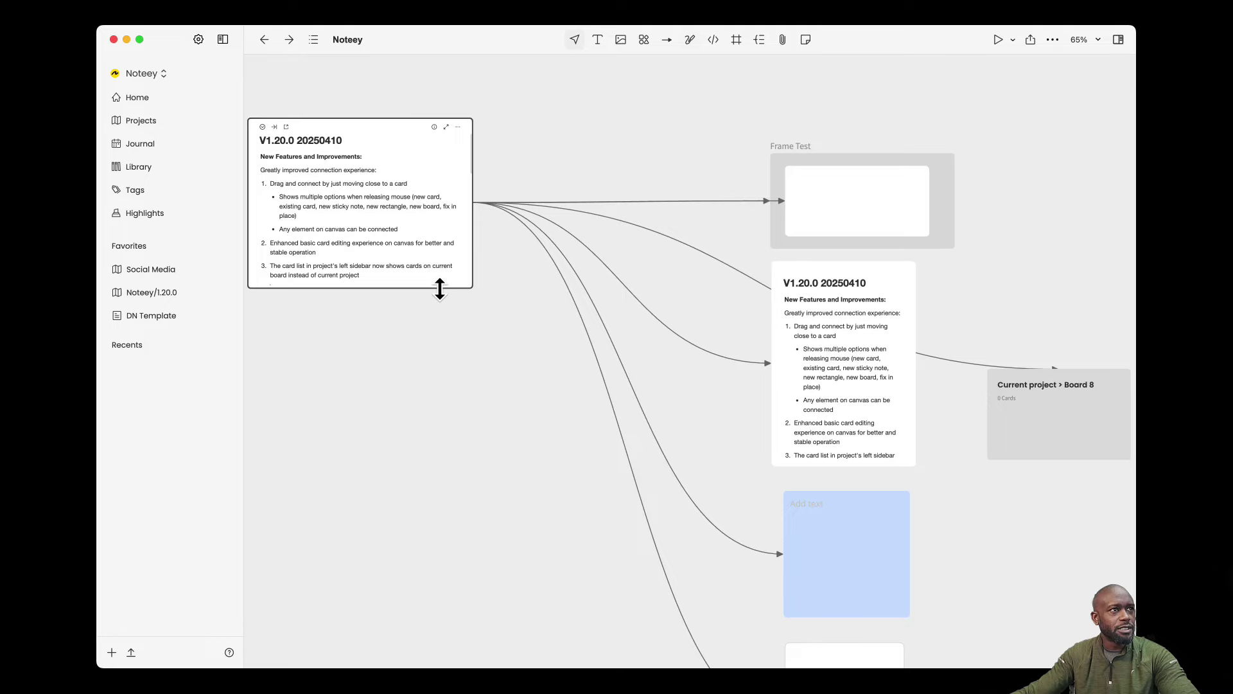
left_click_drag(440, 289, 433, 644)
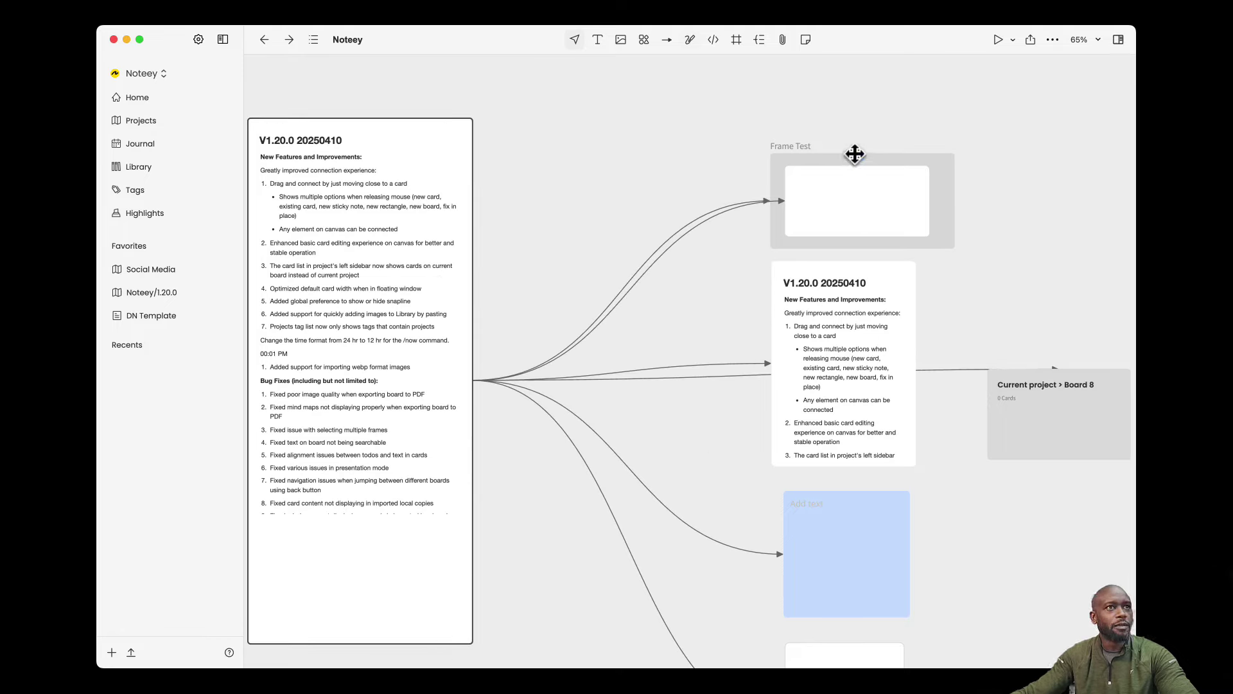
Step: Move the Frame Test frame closer to the large V1.20.0 card and place the smaller V1.20.0 card on the frame's right
left_click_drag(856, 157, 691, 118)
left_click(835, 282)
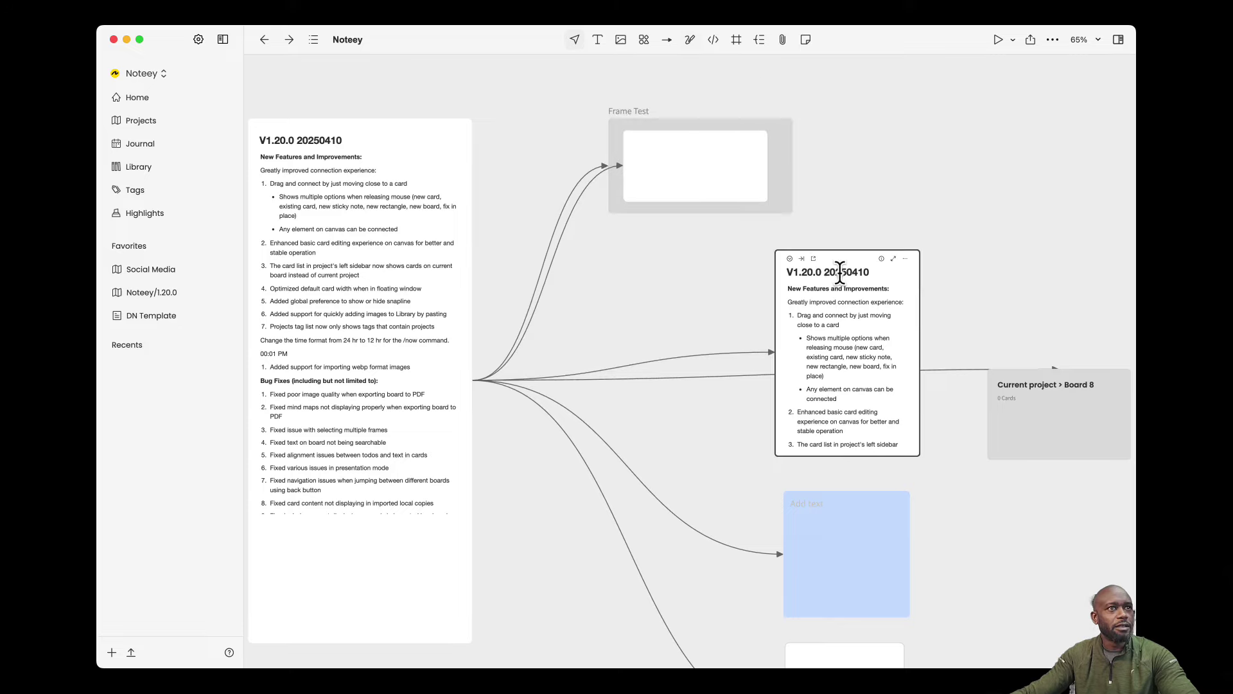
left_click_drag(845, 272, 880, 173)
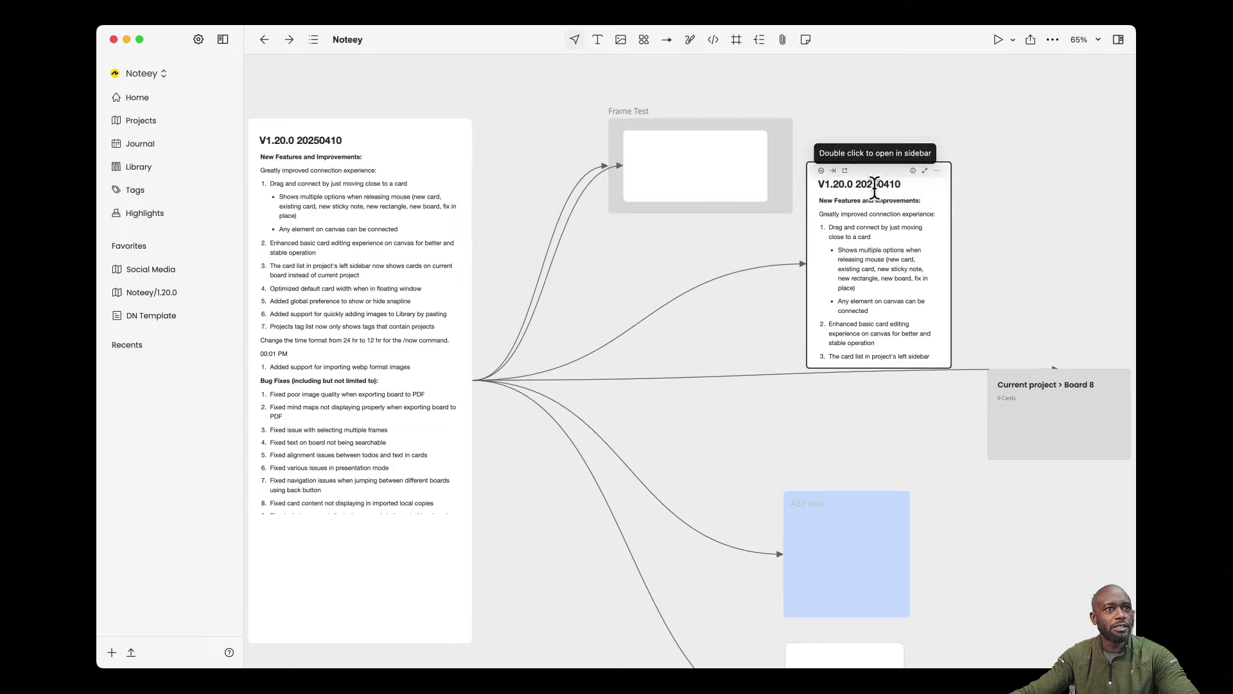
Step: Extend the blue sticky note upward and enlarge the smaller V1.20.0 card to roughly twice its width and a greater height
left_click(790, 495)
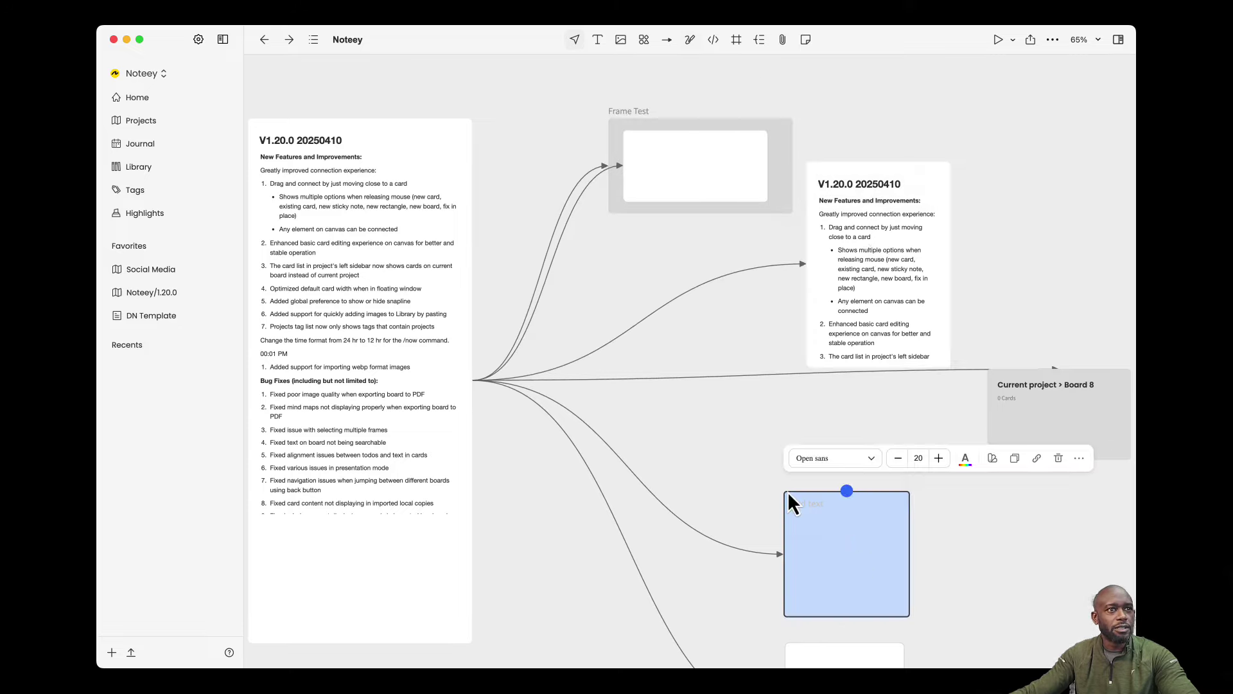
left_click_drag(787, 501, 787, 392)
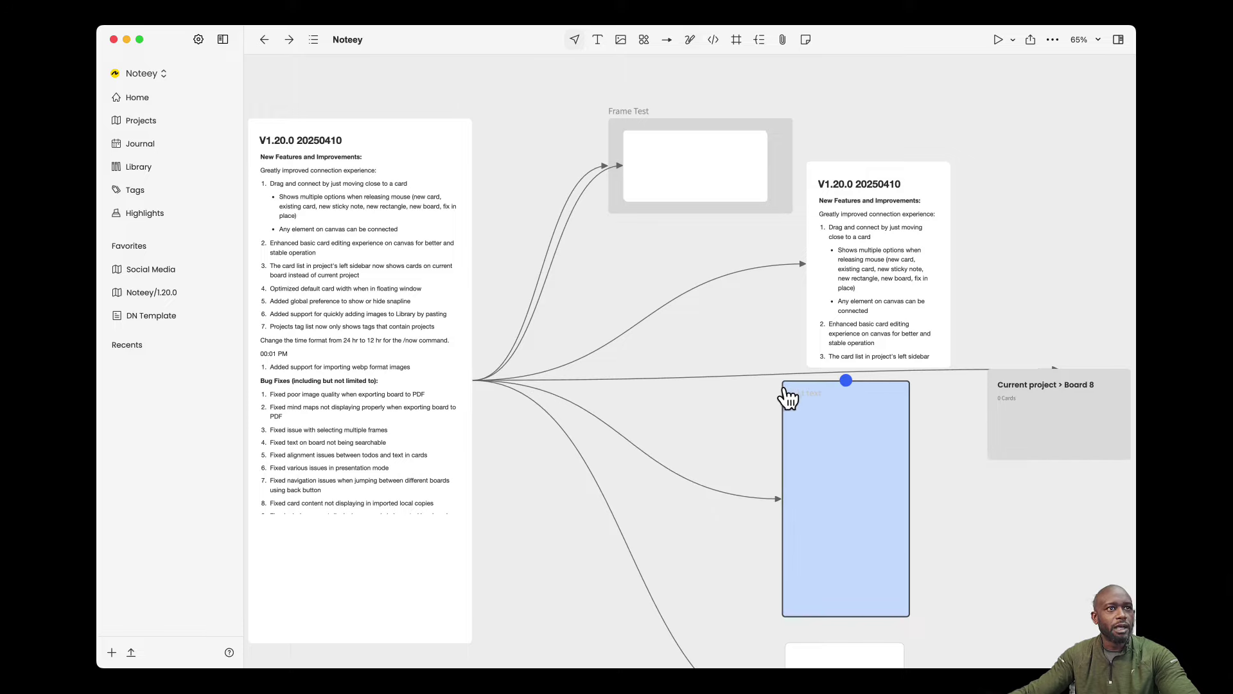
left_click(880, 273)
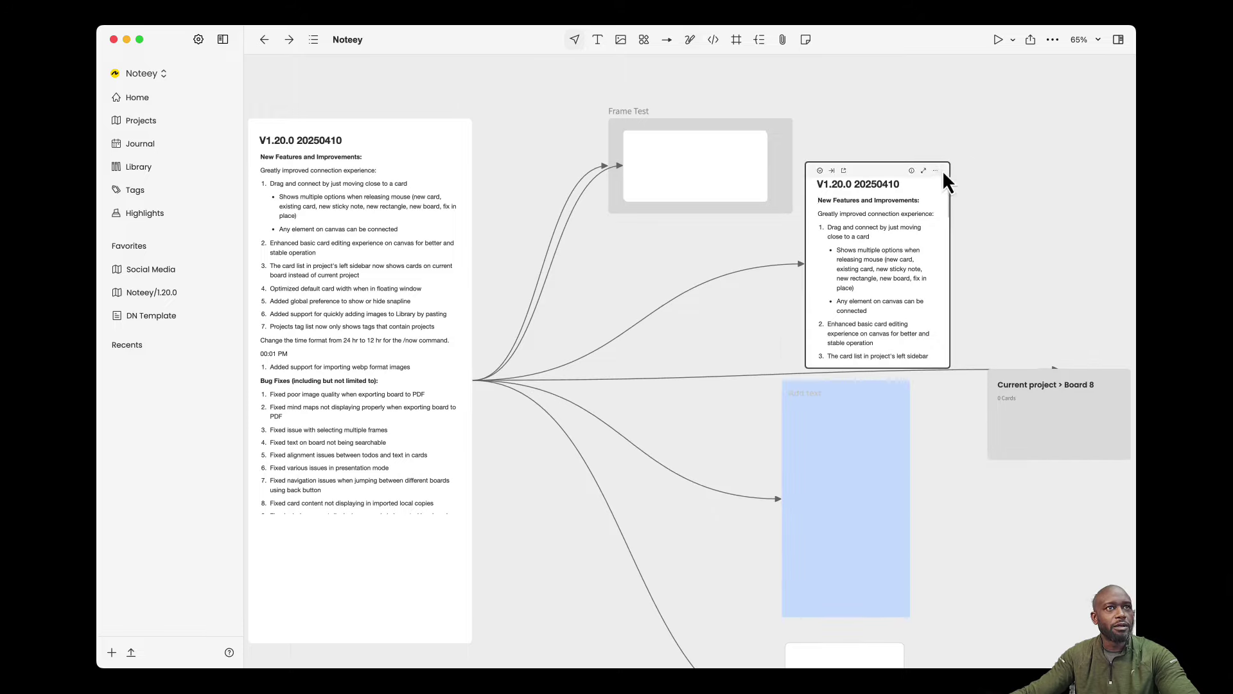
left_click_drag(948, 161, 1118, 57)
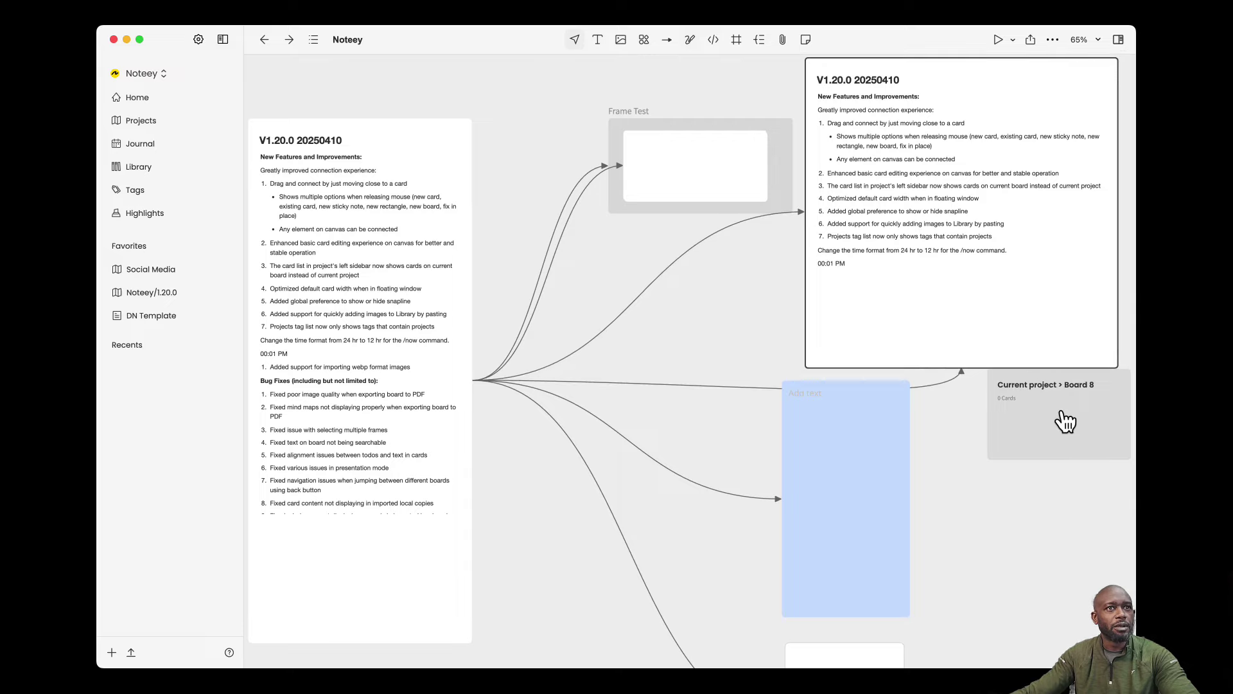
Step: Move the Board 8 element down beside the blue sticky note and stretch it downward
left_click_drag(1066, 420, 1039, 600)
scroll(896, 583, "down", 5)
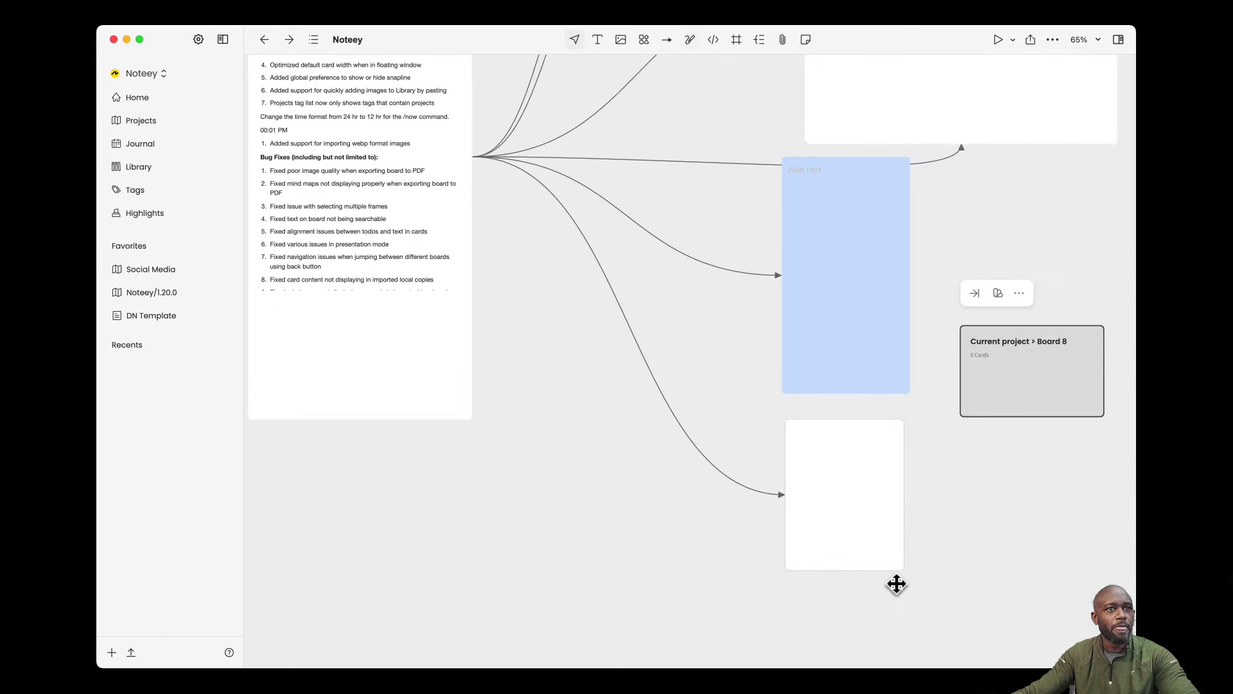
left_click_drag(992, 418, 993, 636)
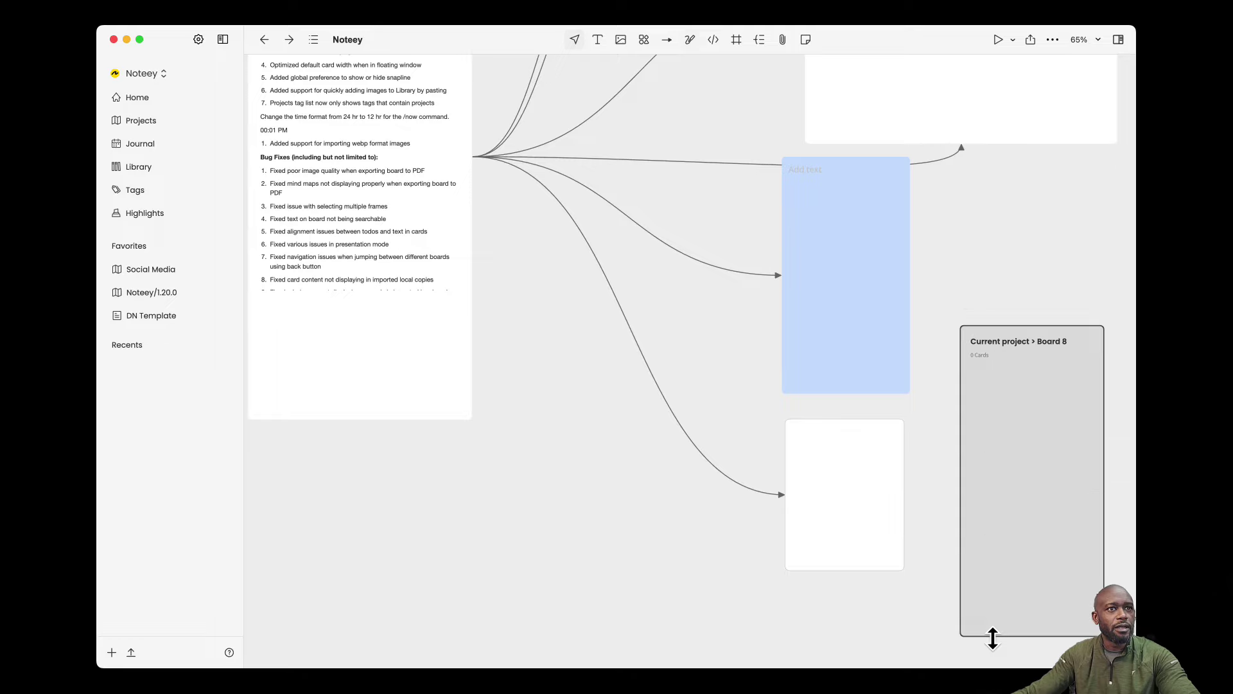
Step: Leave and reopen the Noteey project, and check whether the sticky note, Board 8 and both V1.20.0 cards kept their resized dimensions
scroll(921, 478, "up", 7)
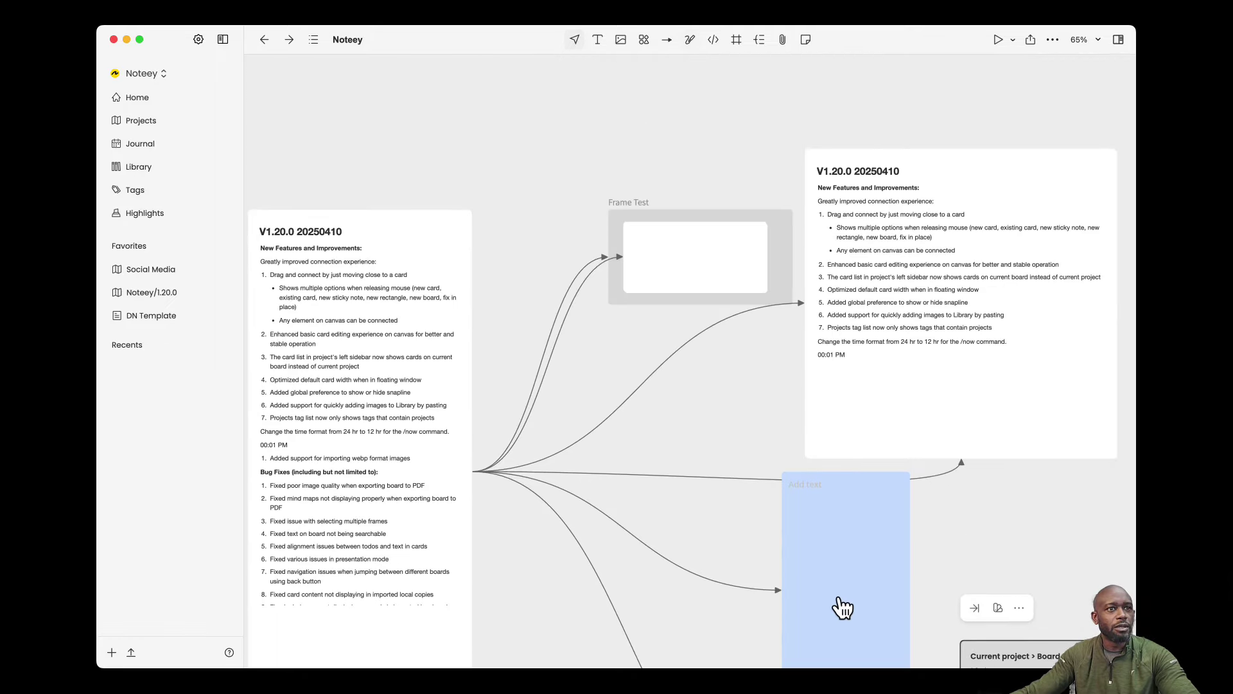
scroll(685, 518, "down", 3)
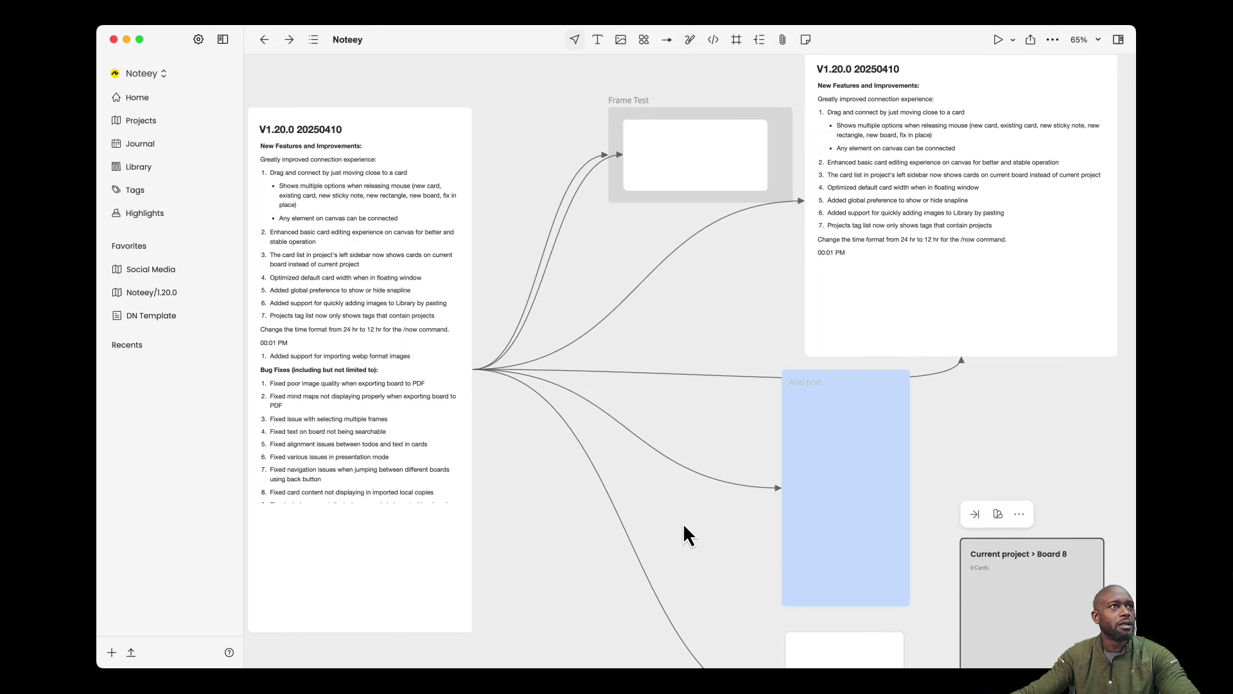
left_click(266, 40)
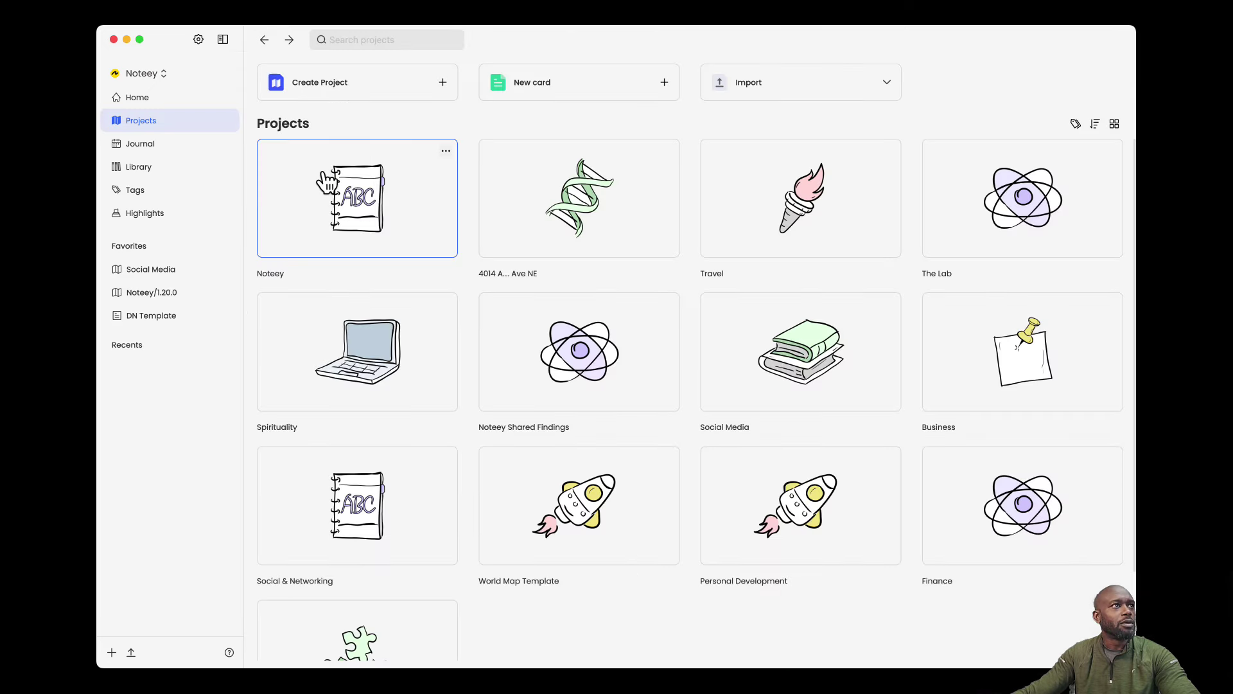
left_click(363, 208)
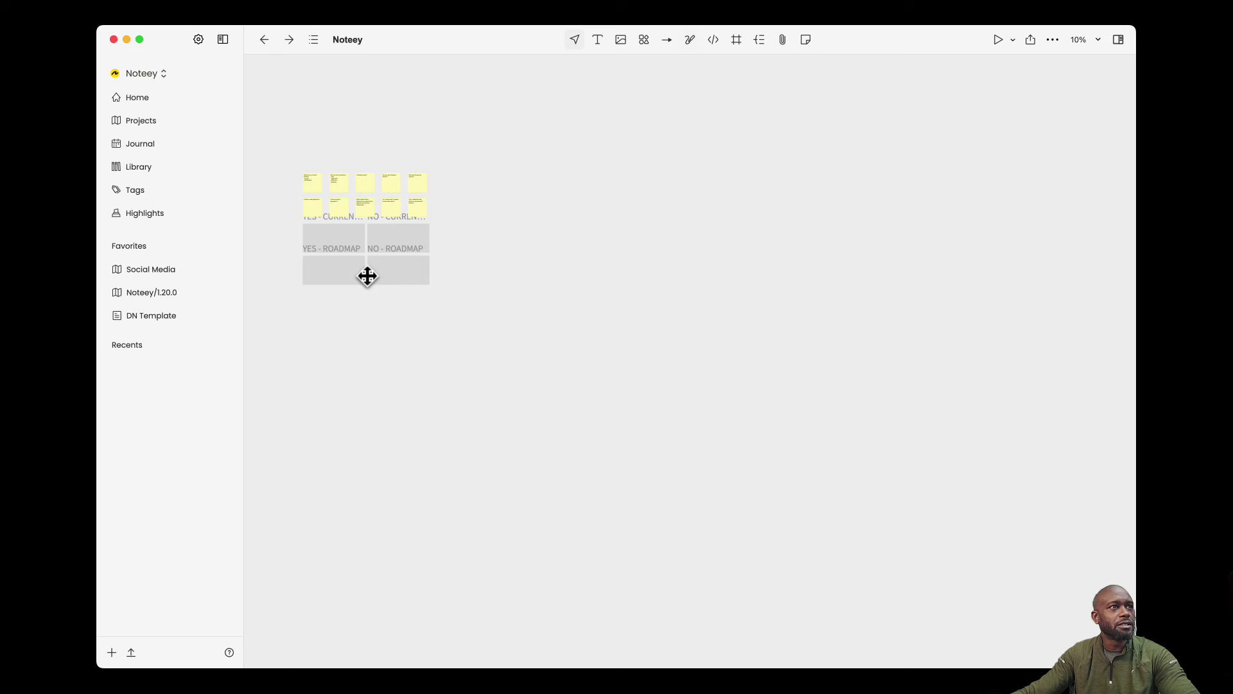
scroll(612, 293, "down", 5)
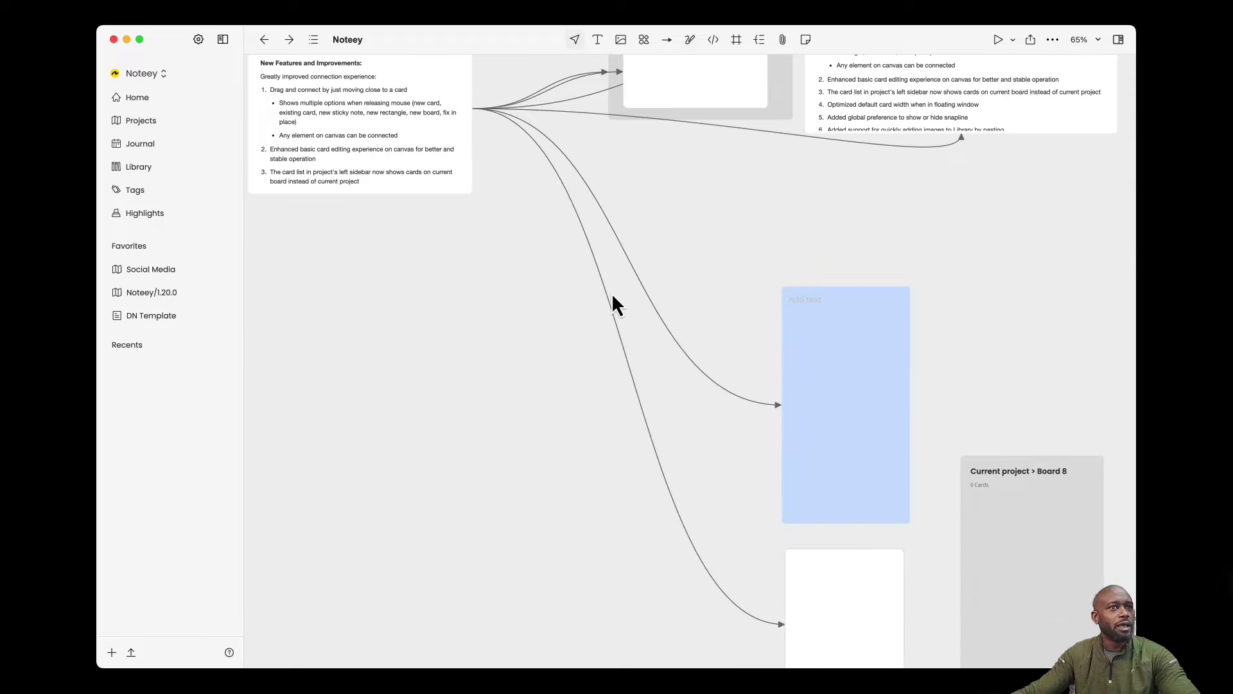
left_click(846, 300)
left_click(983, 402)
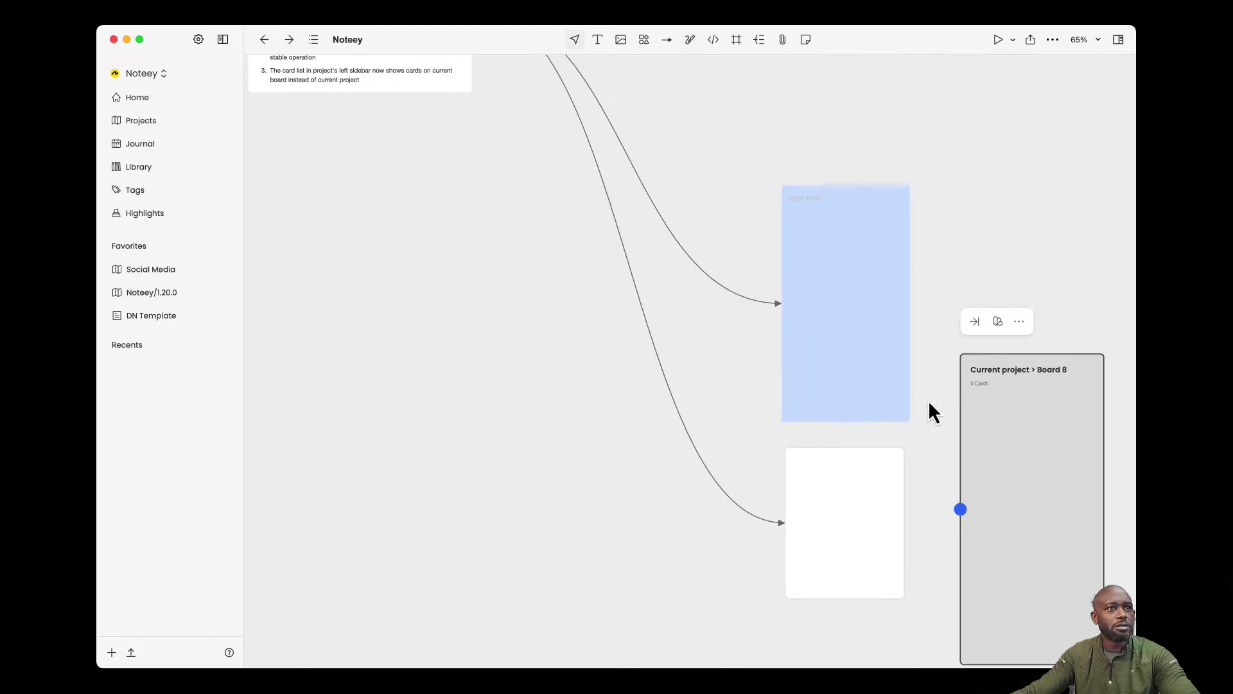
scroll(864, 385, "up", 8)
left_click(893, 273)
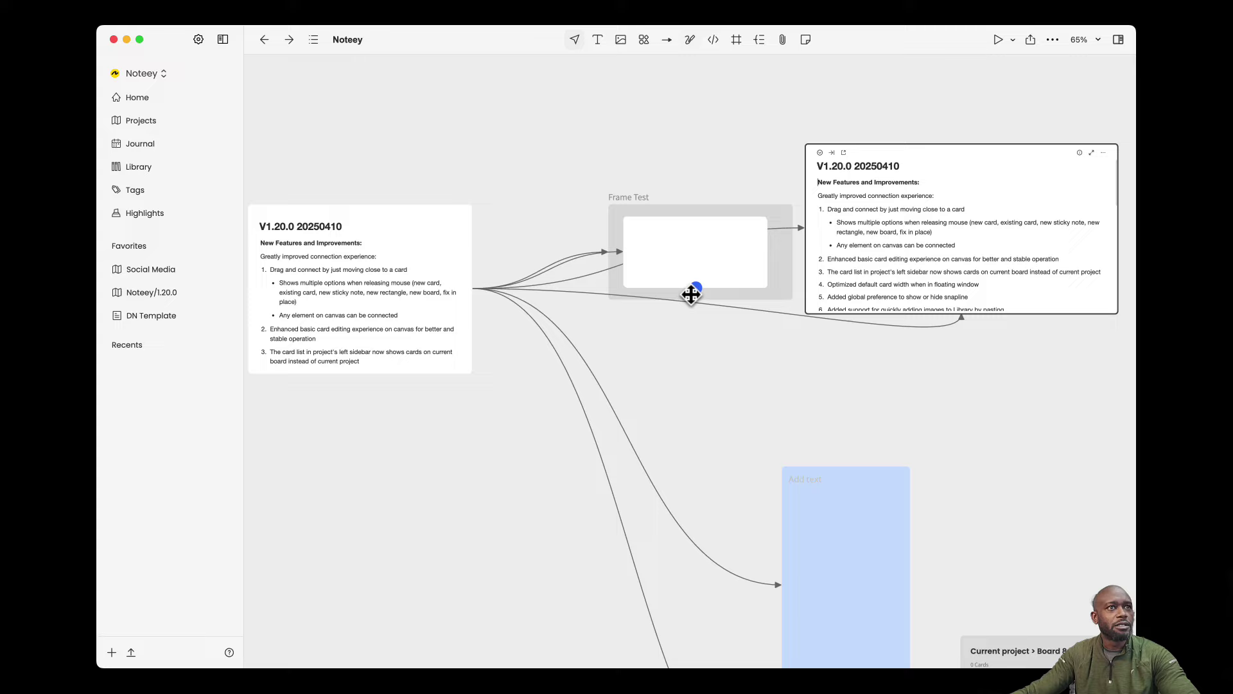
left_click(392, 303)
Step: Show the end of the bug fixes list in the wider V1.20.0 card and move that card down, above the blue sticky note
left_click(824, 275)
left_click_drag(876, 238, 862, 315)
left_click(900, 108)
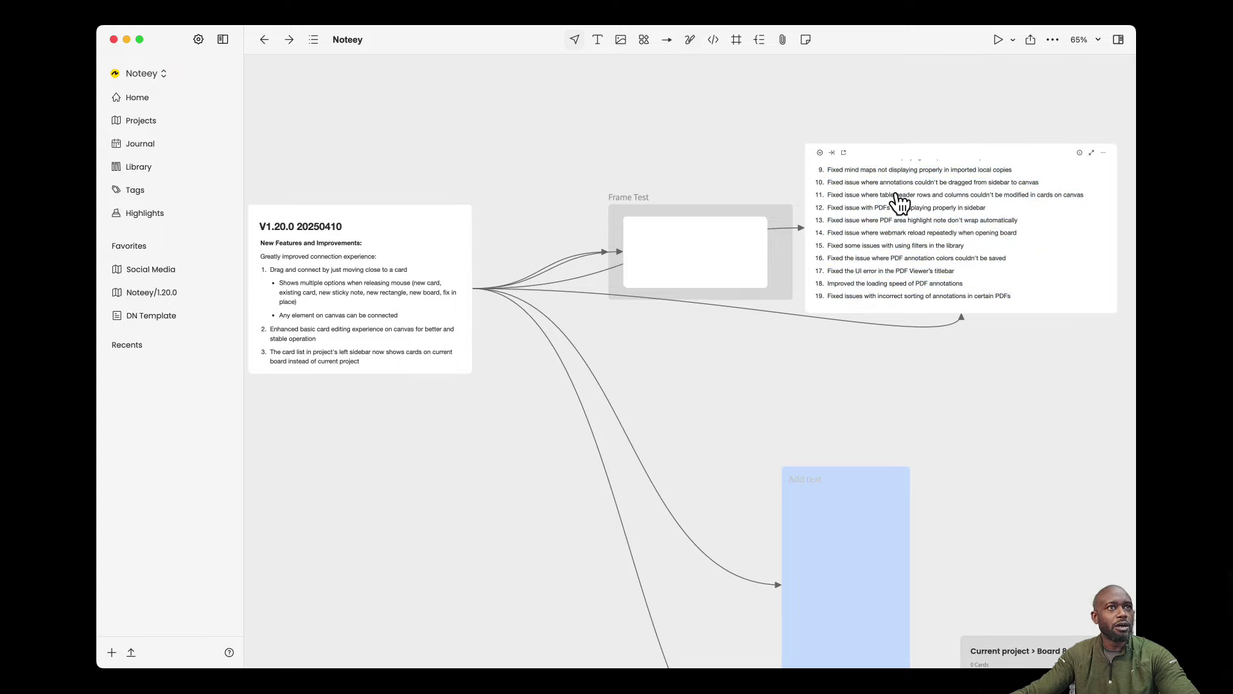
left_click_drag(910, 161, 922, 273)
Step: Enlarge the V1.20.0 card where the arrows start, both wider and taller, to display its bug fixes list
left_click(357, 350)
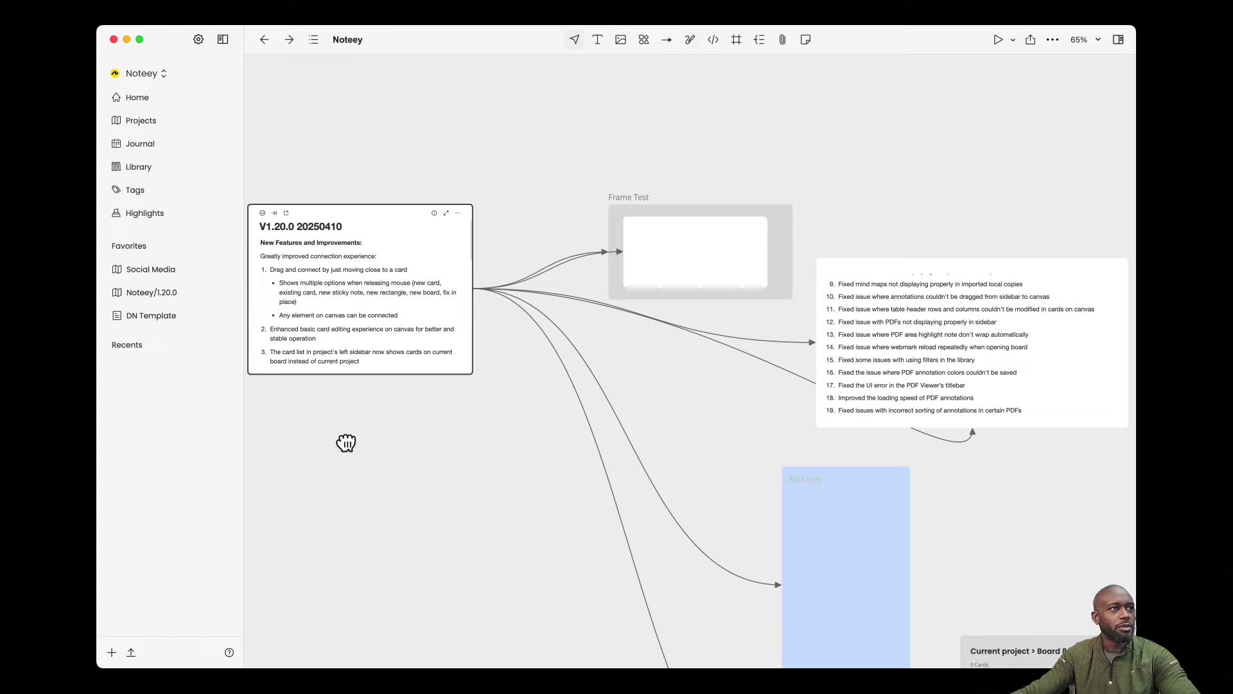
mouse_move(346, 442)
left_mouse_down()
mouse_move(396, 441)
mouse_move(356, 439)
left_mouse_up()
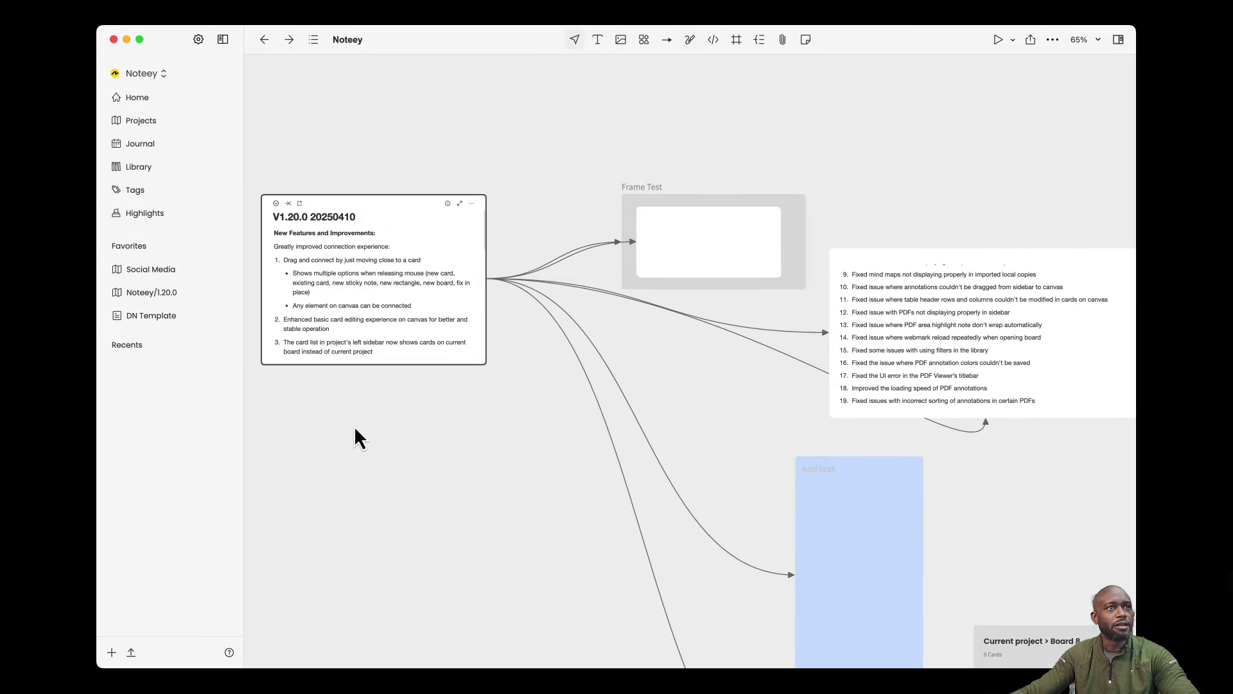
left_click(383, 411)
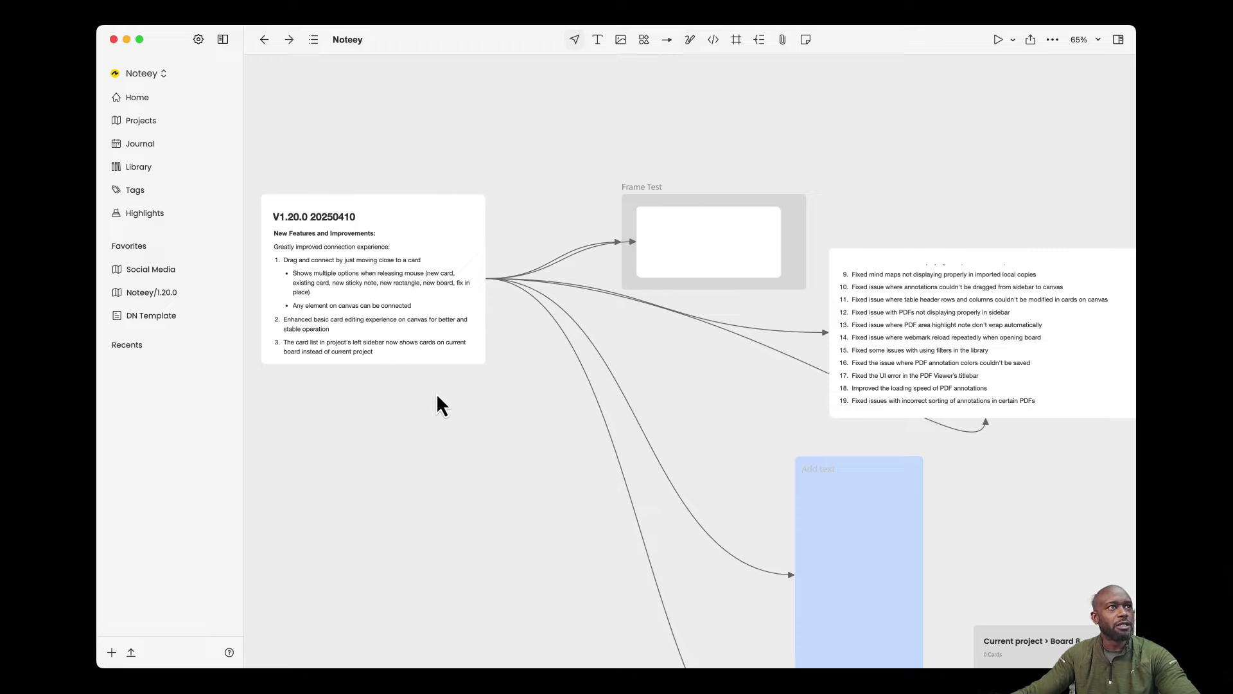
left_click_drag(485, 363, 569, 656)
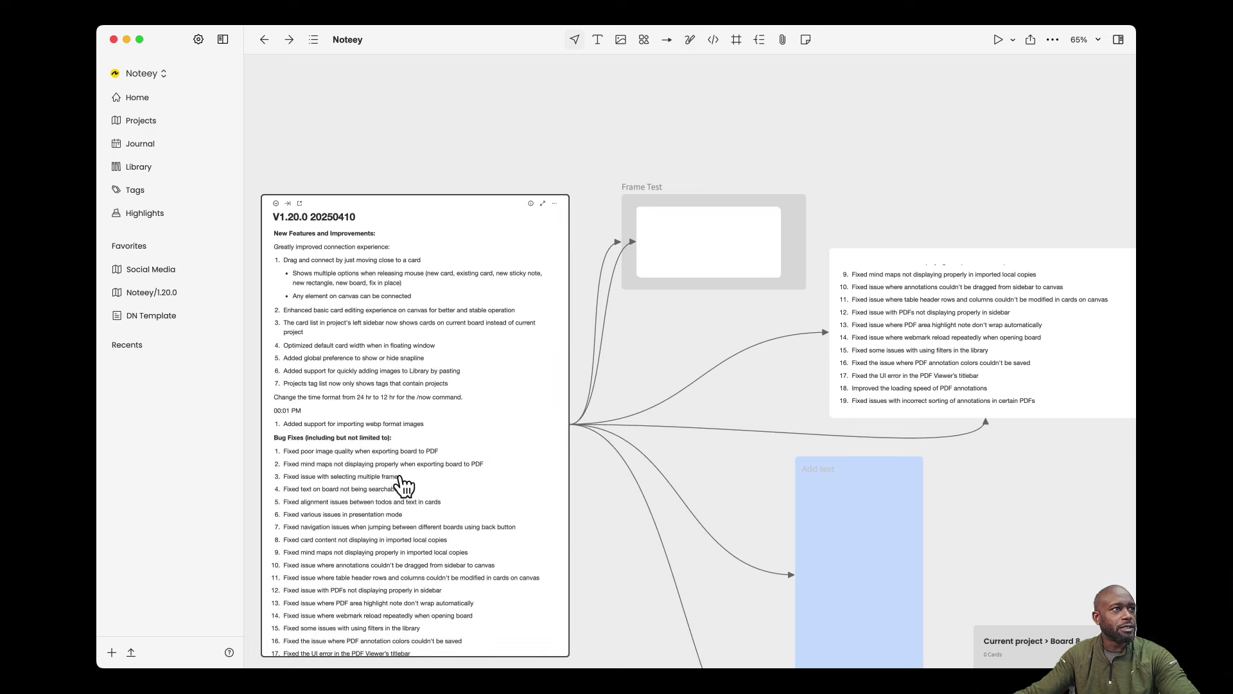
Step: Move the V1.20.0 card where the arrows start slightly upward on the canvas
left_click(404, 381)
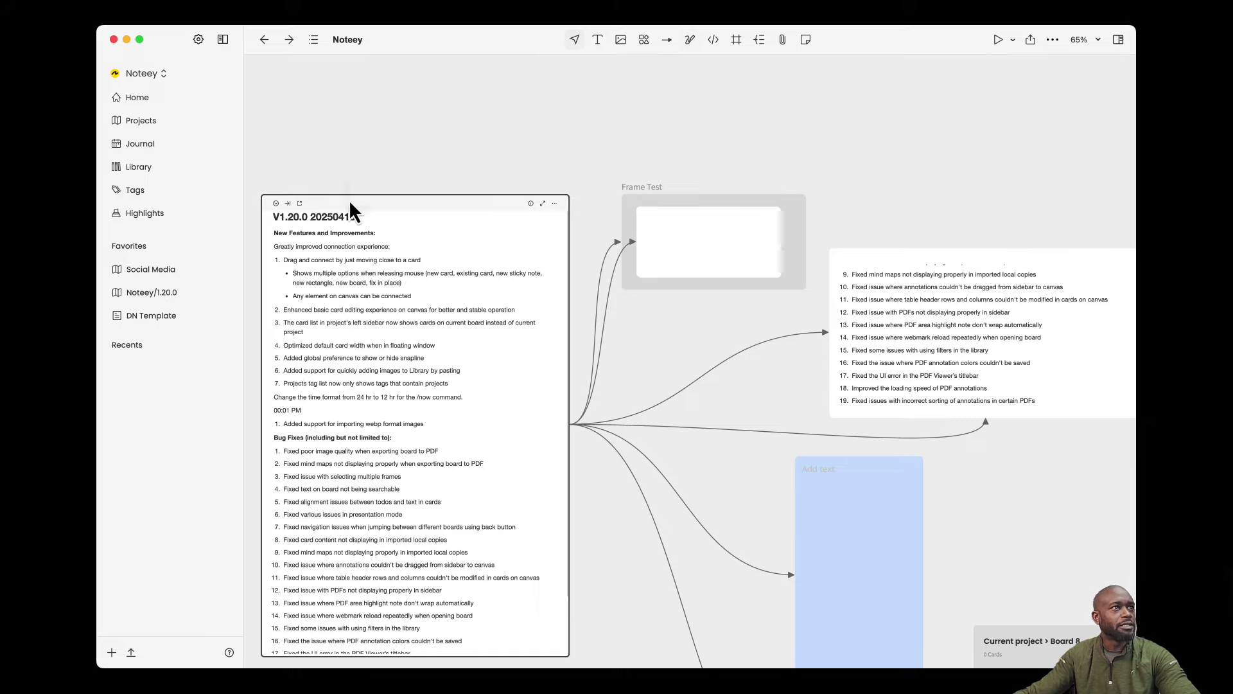
left_click_drag(350, 209, 324, 164)
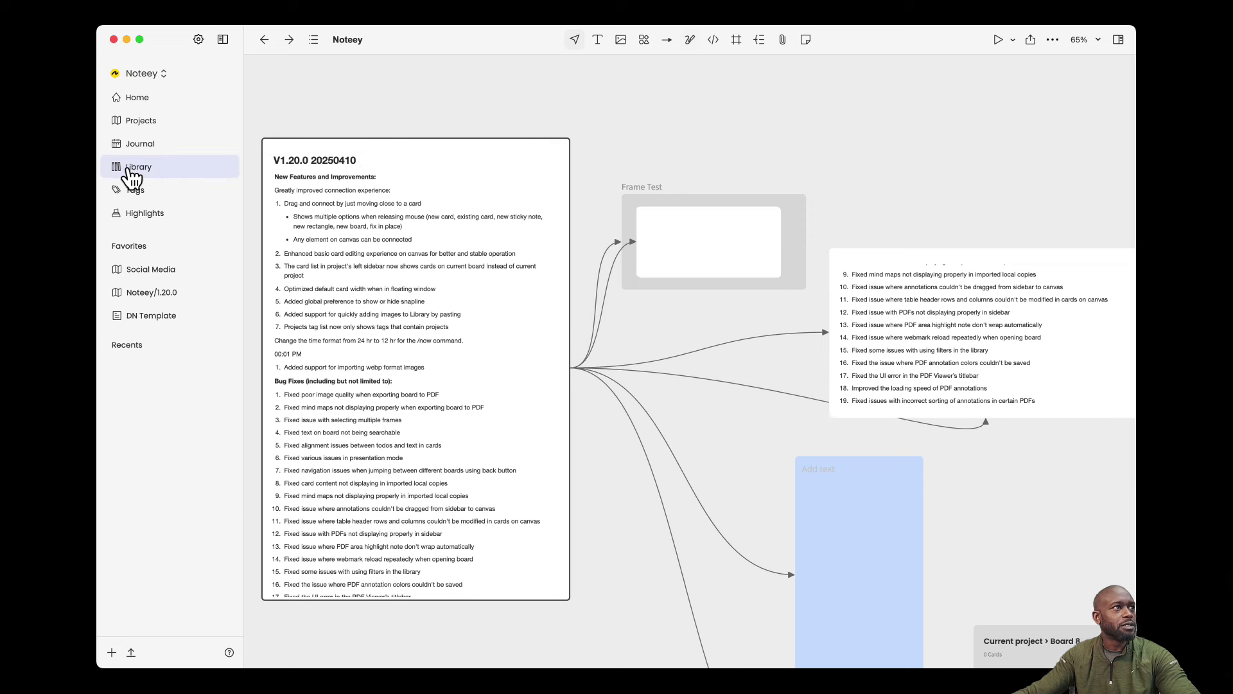
Step: Filter the Projects list by the #test 1 tag and open the Noteey project from the filtered list
left_click(143, 123)
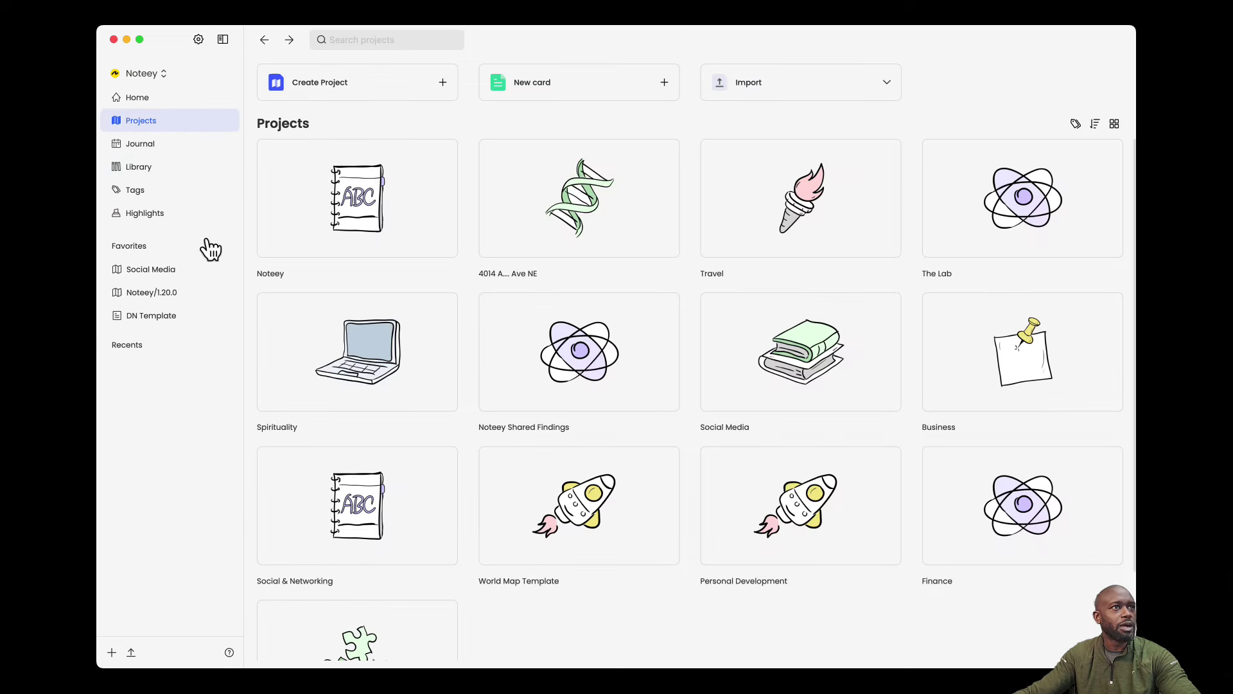
left_click(1076, 123)
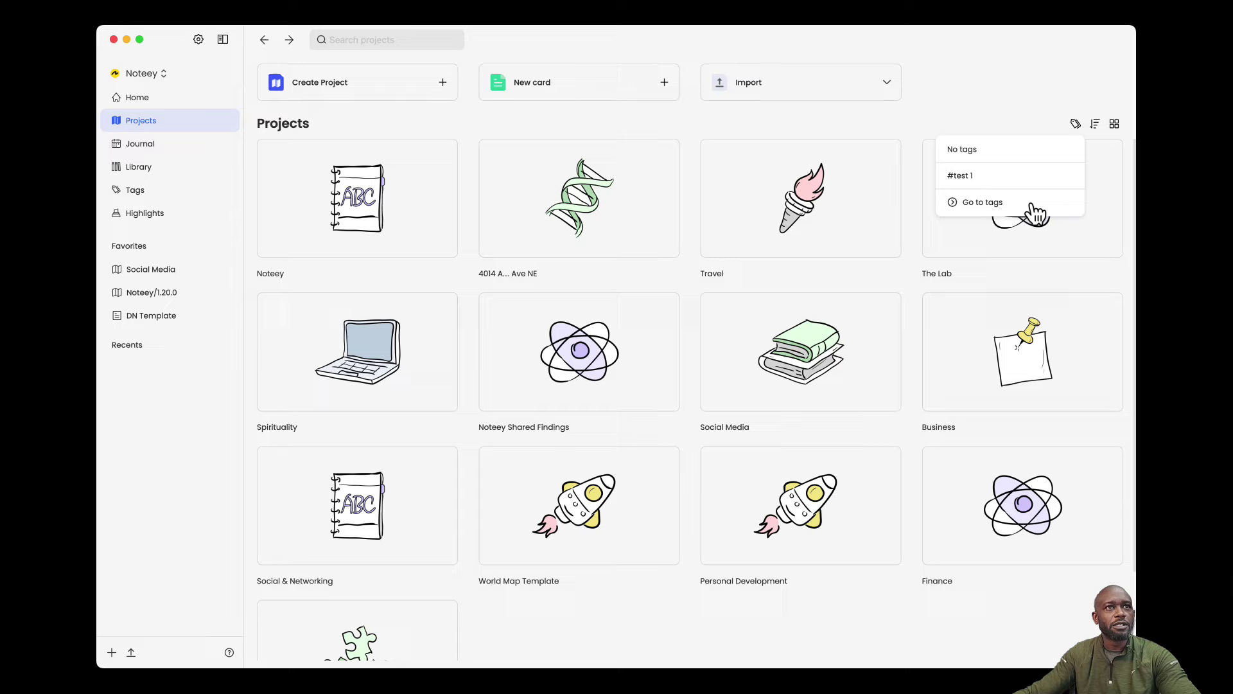
left_click(972, 180)
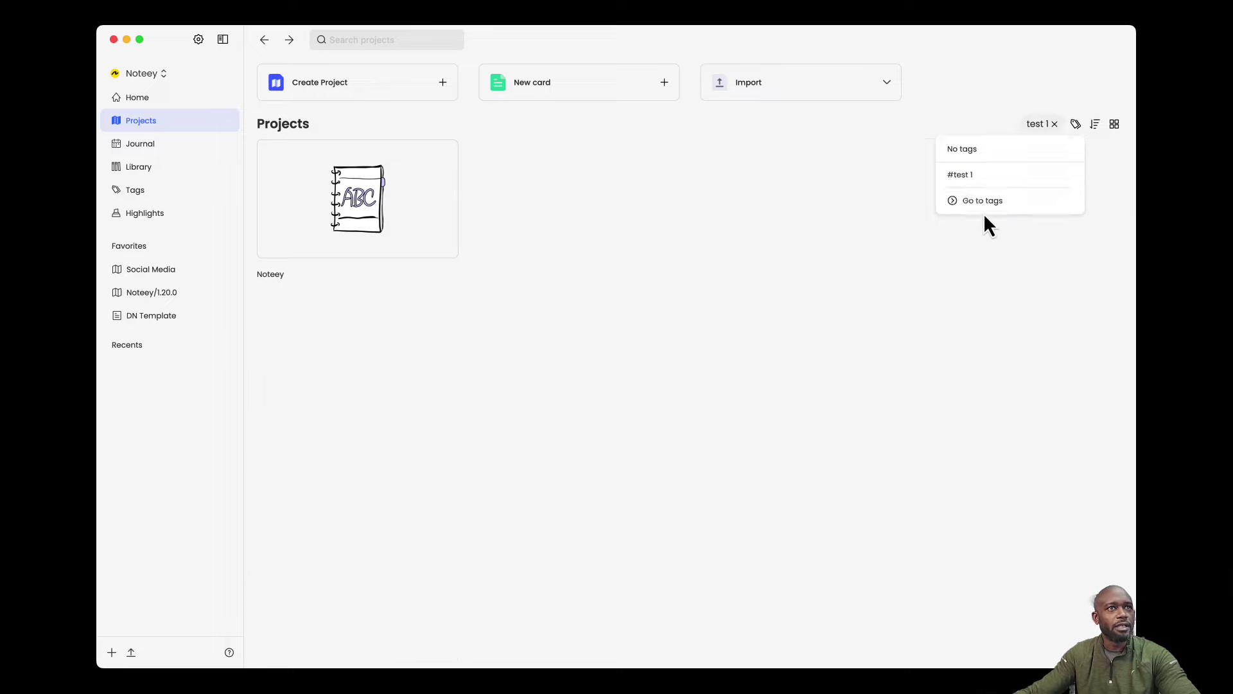
left_click(449, 237)
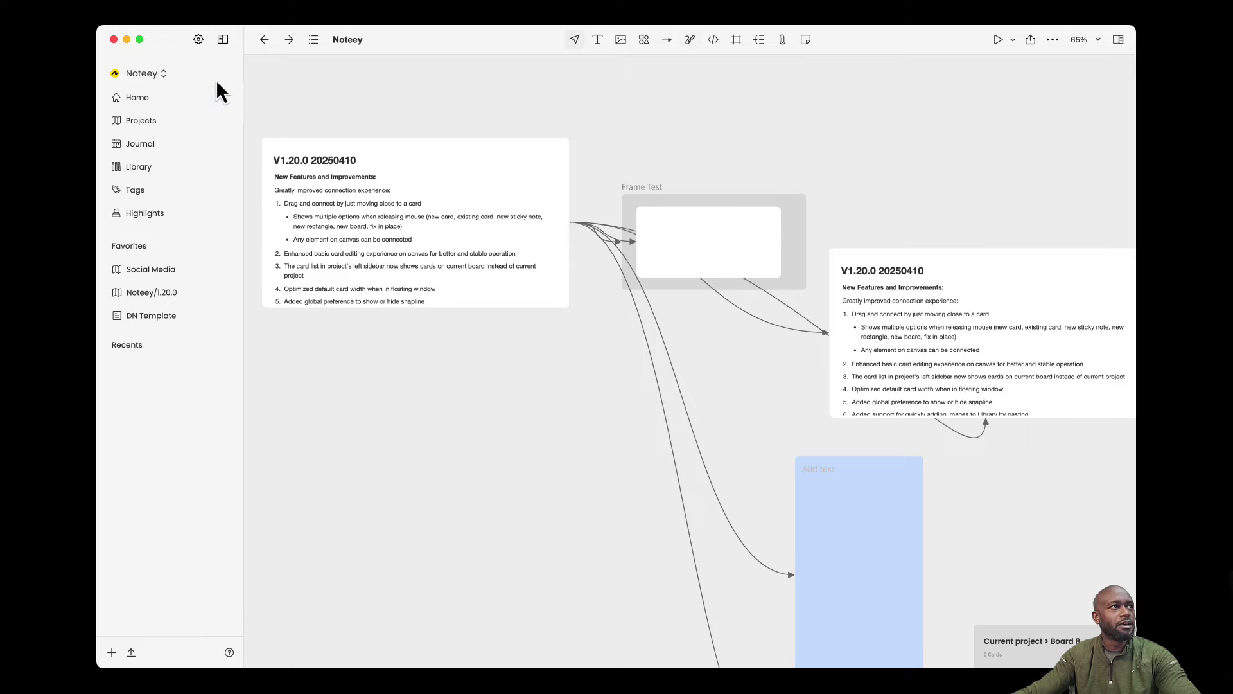
Step: Return to the Projects list, reopen the Noteey project and remove the #test 1 tag in its info
left_click(264, 49)
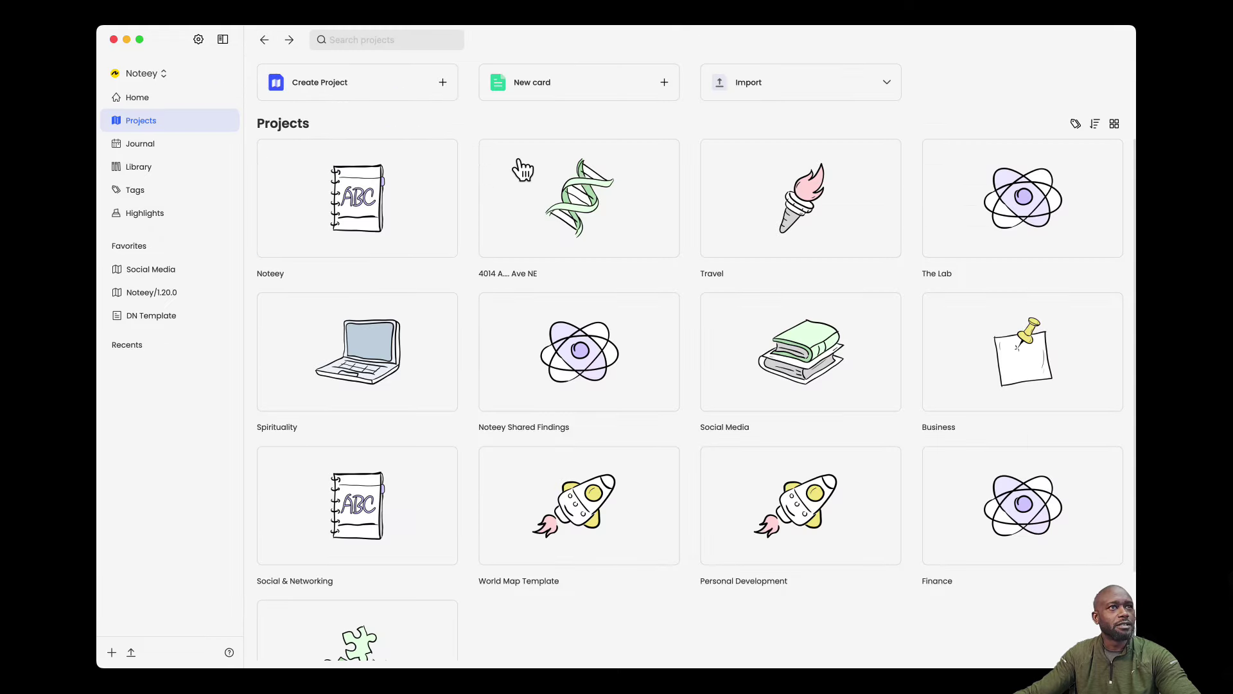
left_click(366, 189)
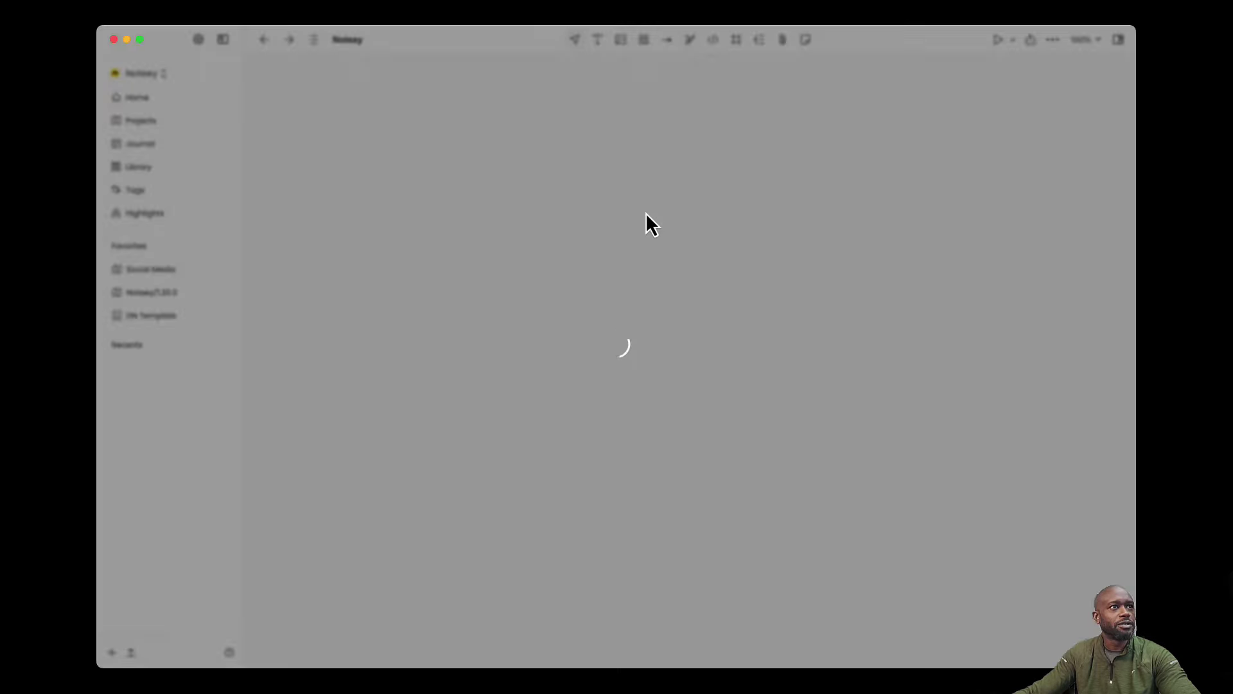
left_click(1053, 39)
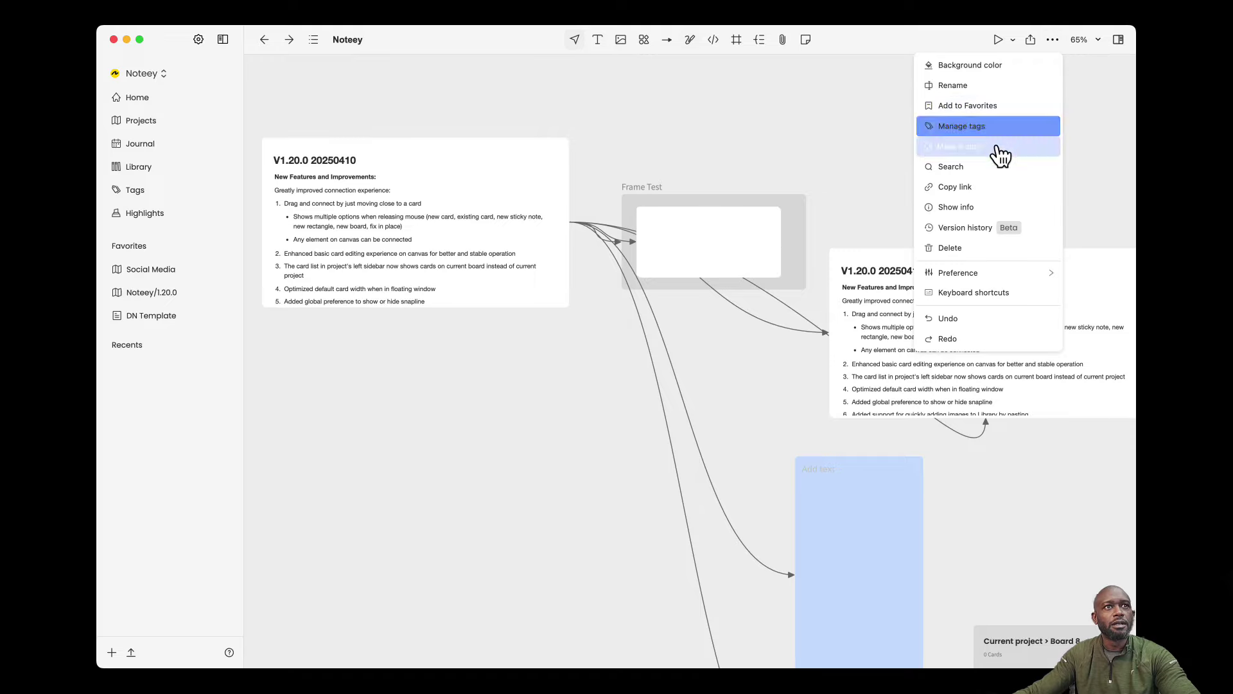
left_click(970, 209)
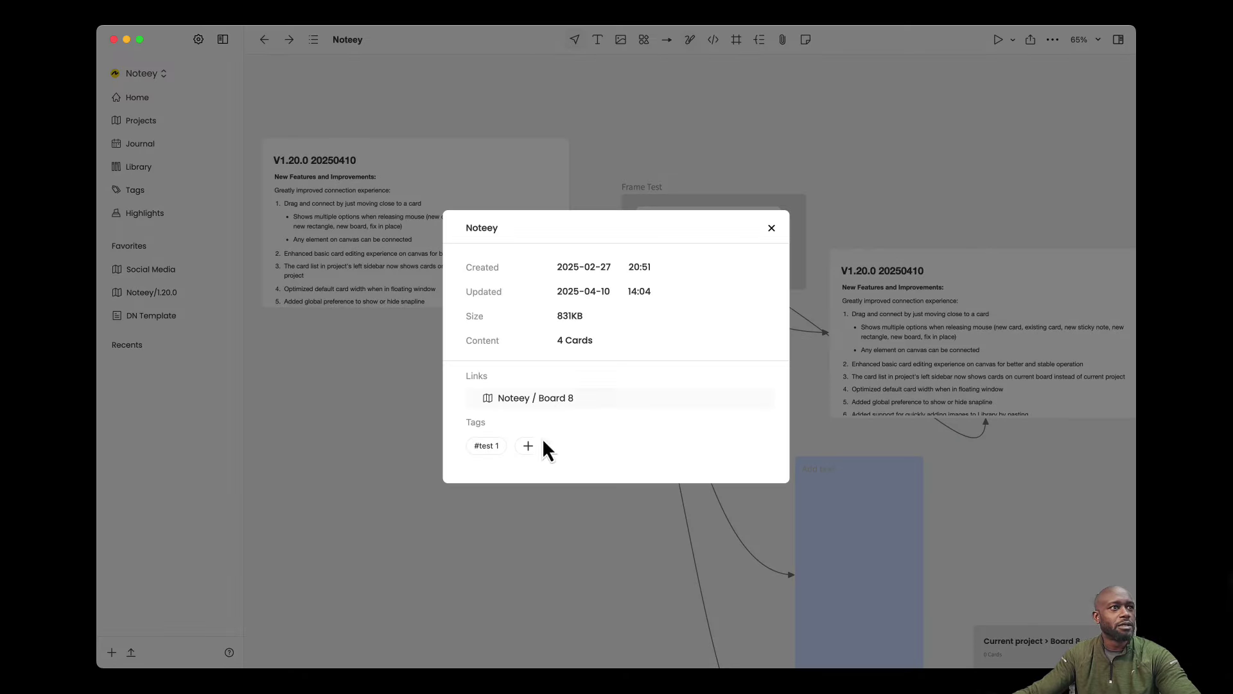
left_click(497, 446)
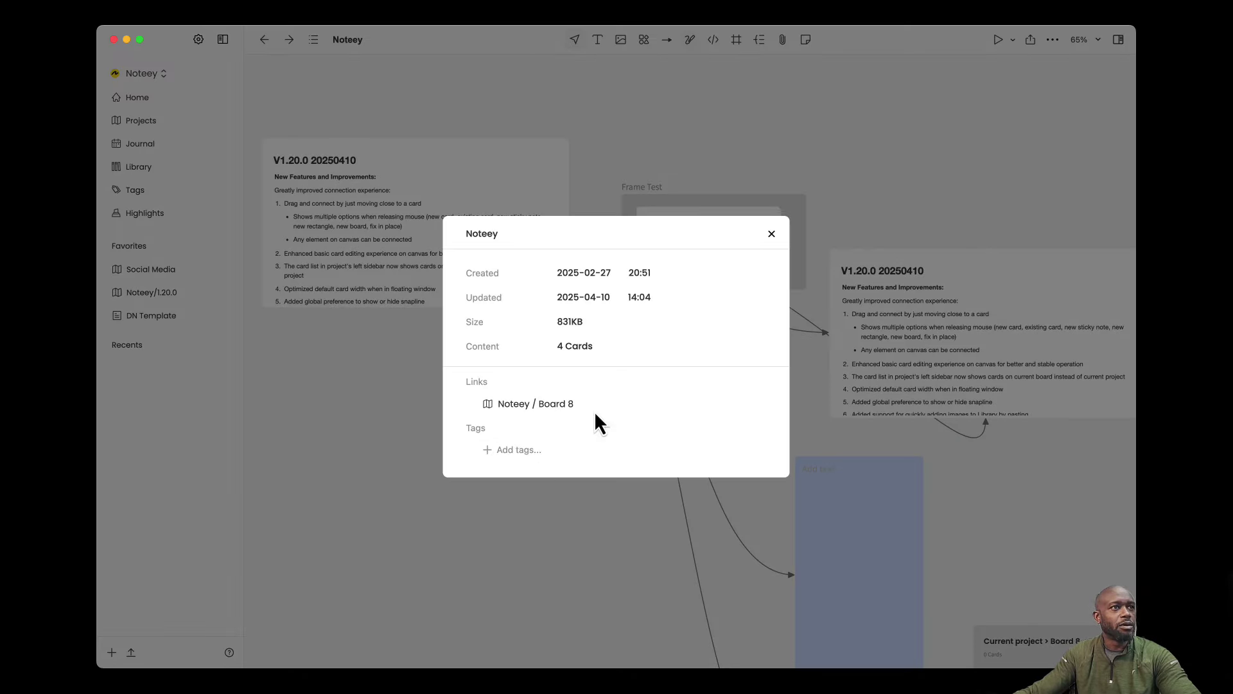
left_click(745, 149)
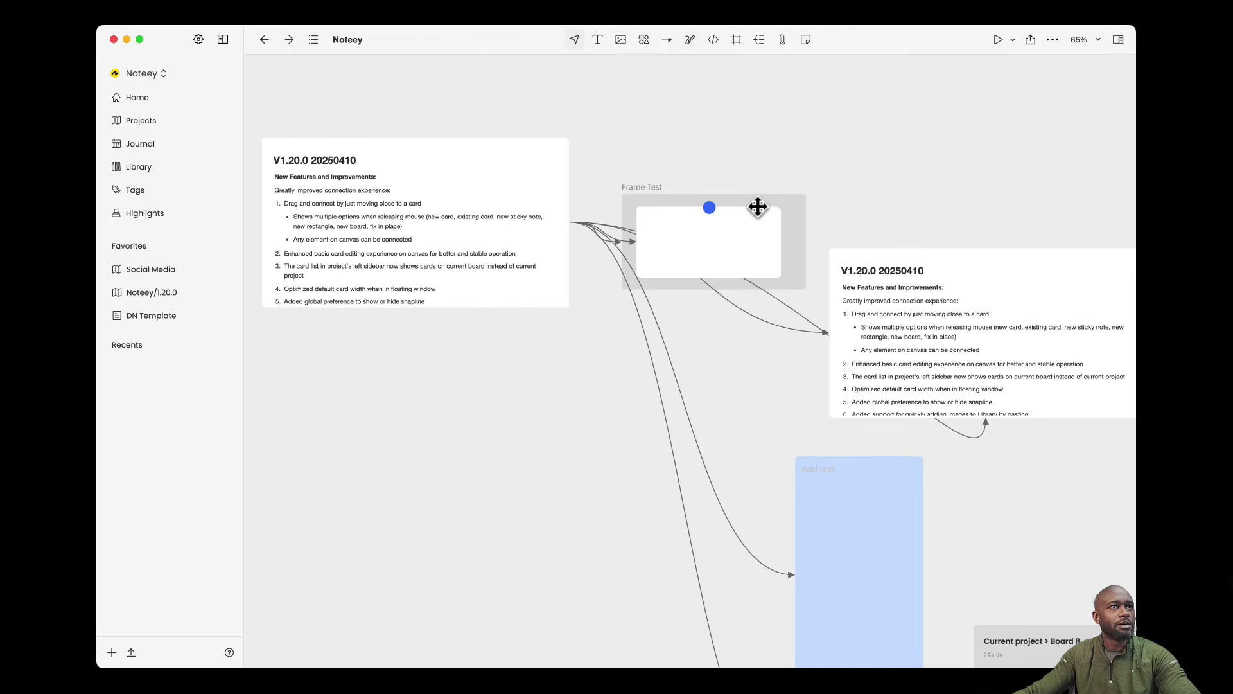
Step: Go back to the Projects list and check which tags its tag filter offers
left_click(144, 129)
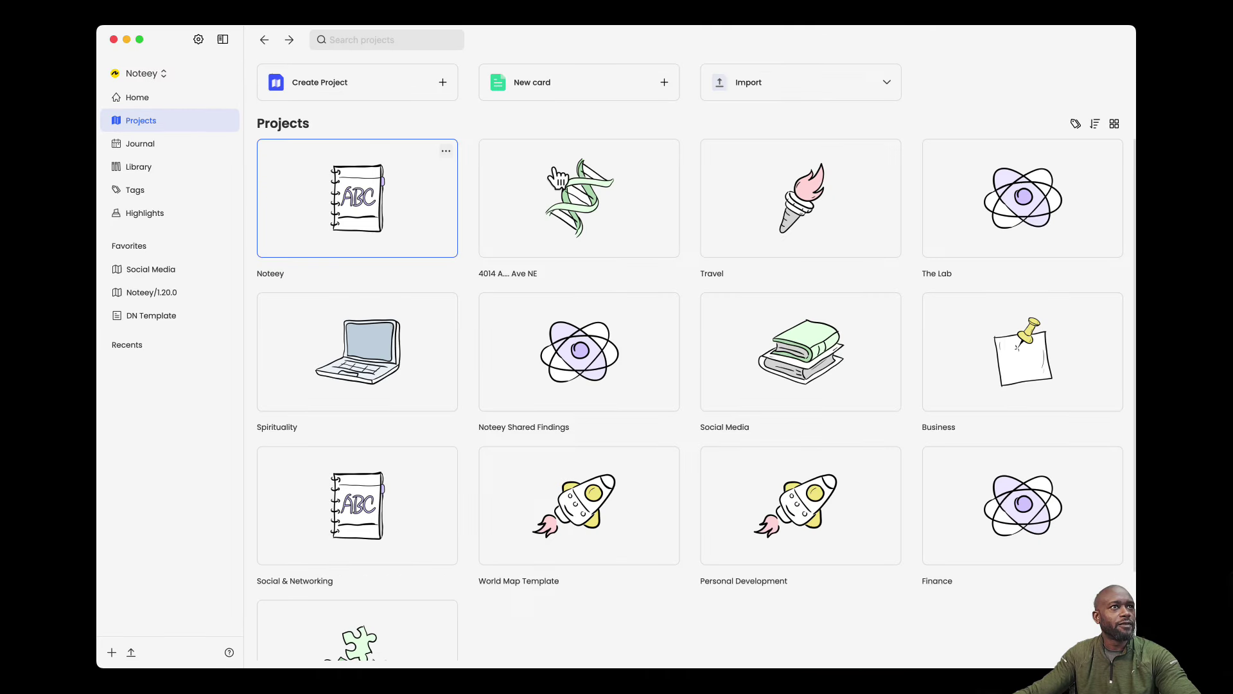
left_click(1076, 123)
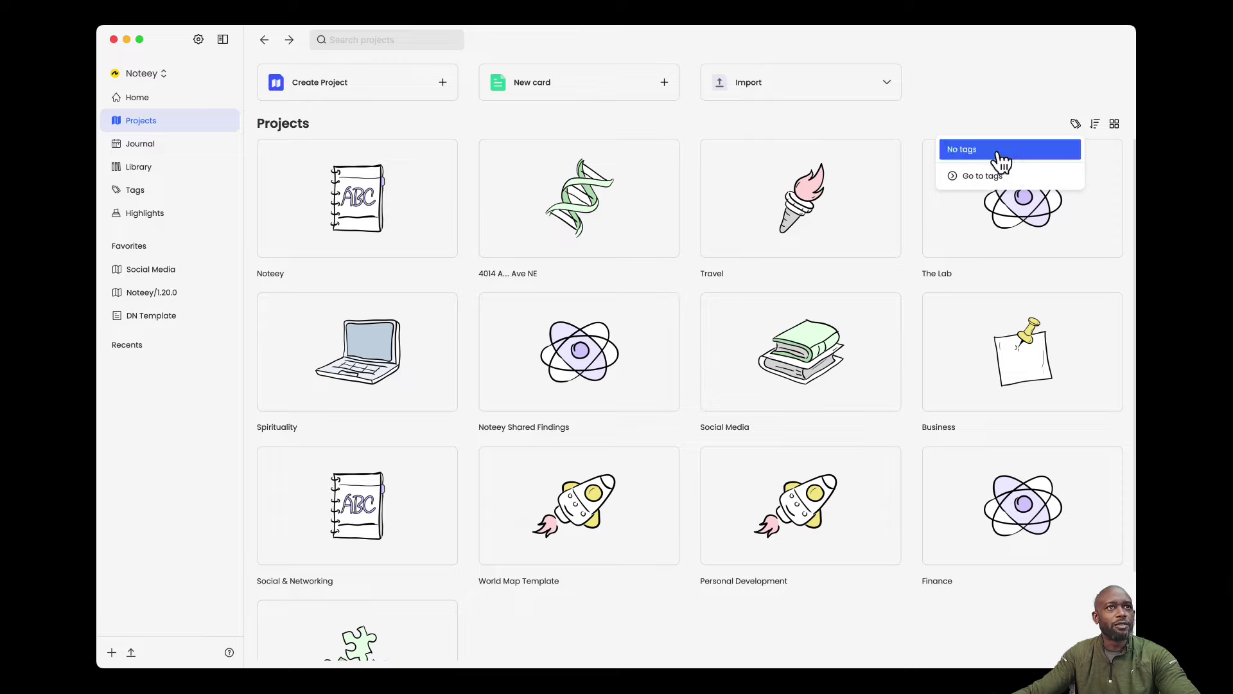
Step: Add the #lab tag to the Noteey project through its info and leave out #test 1
mouse_move(421, 220)
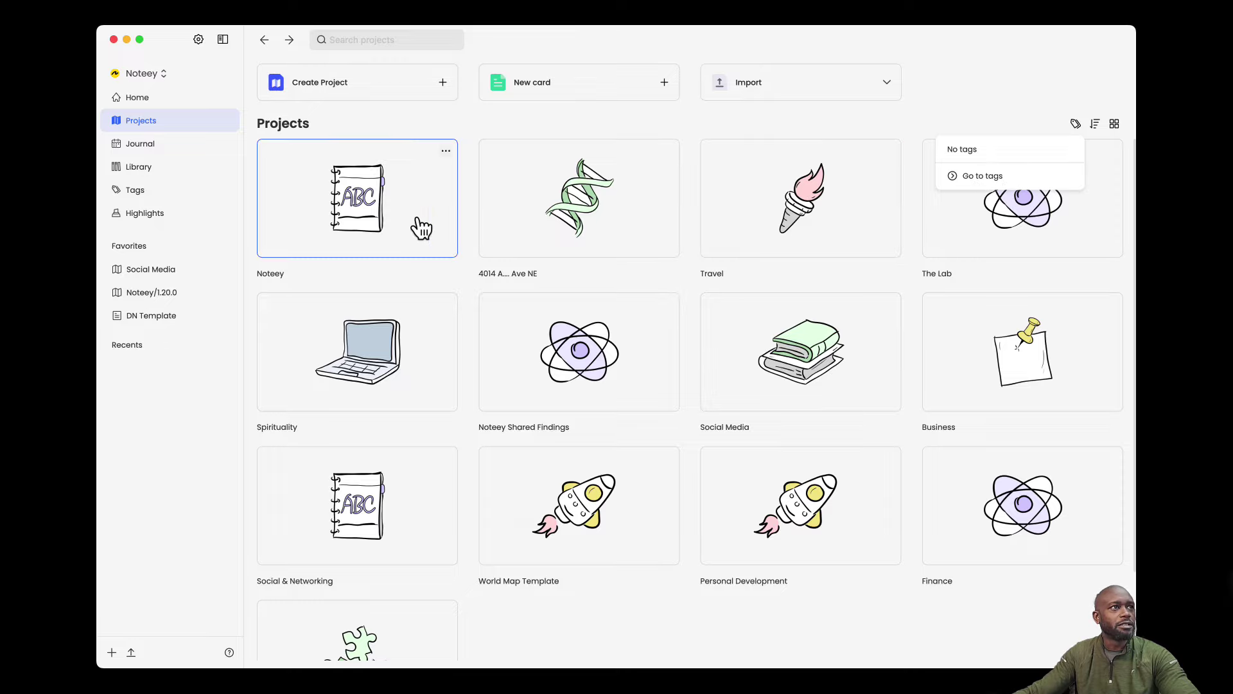
left_click(449, 161)
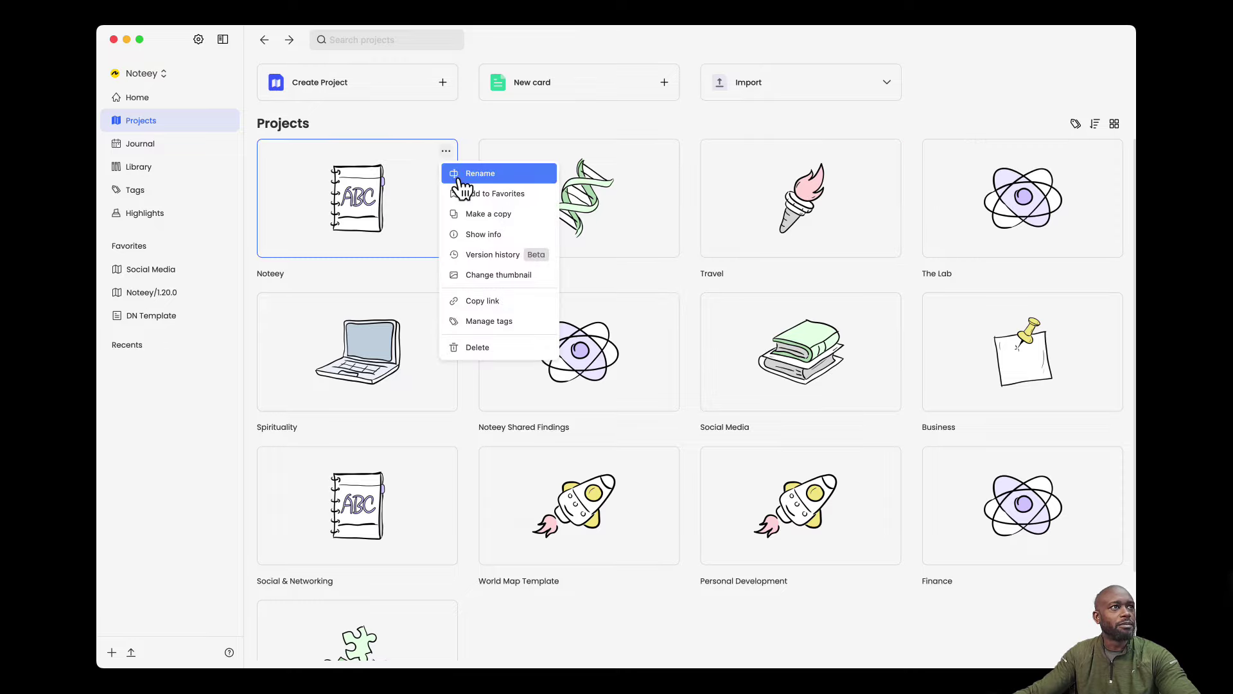
left_click(478, 232)
left_click(518, 449)
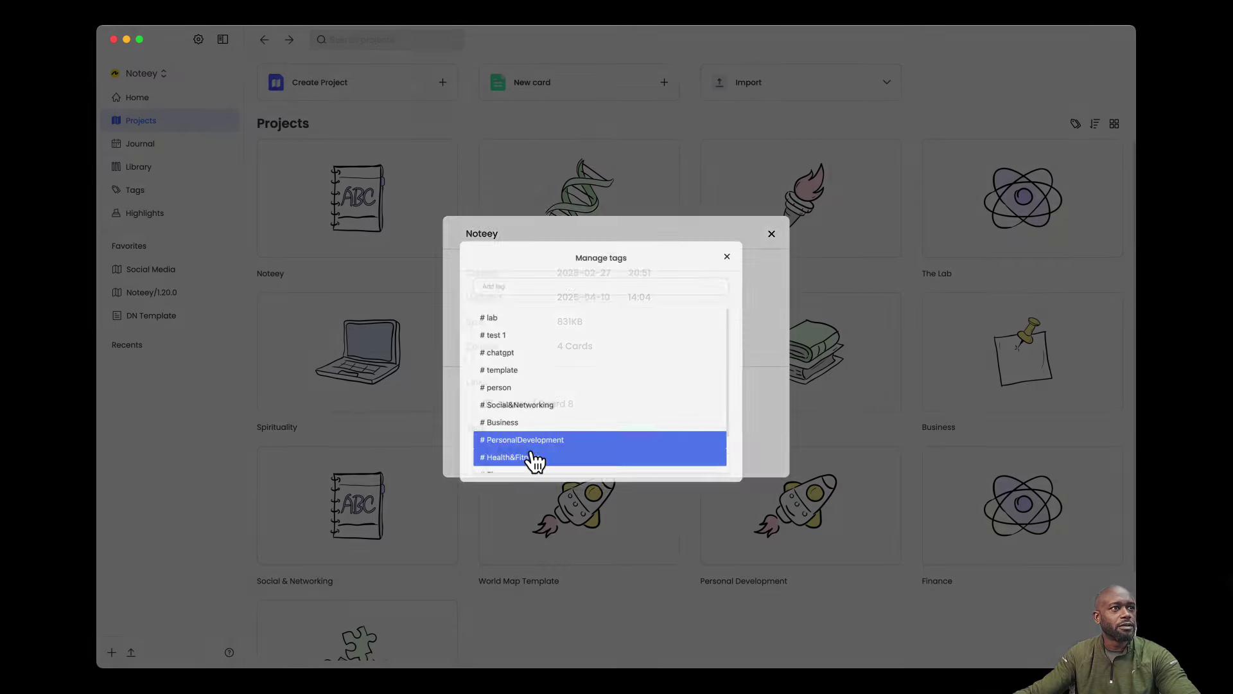
left_click(493, 315)
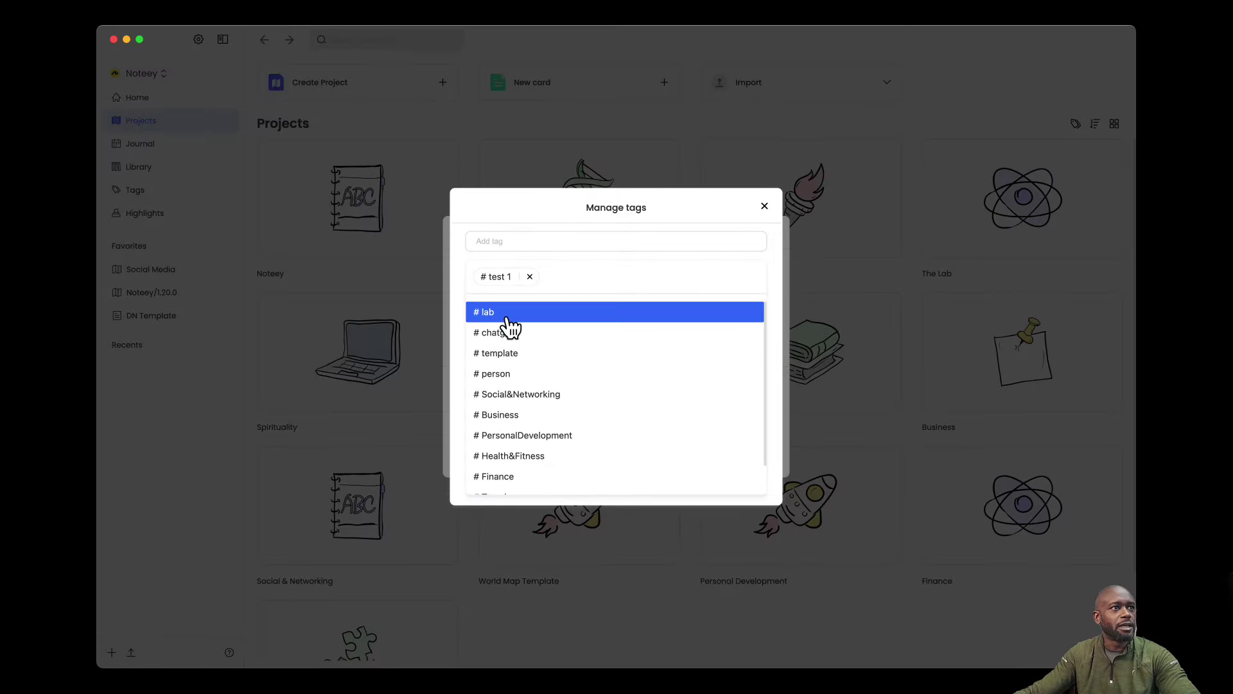
left_click(519, 314)
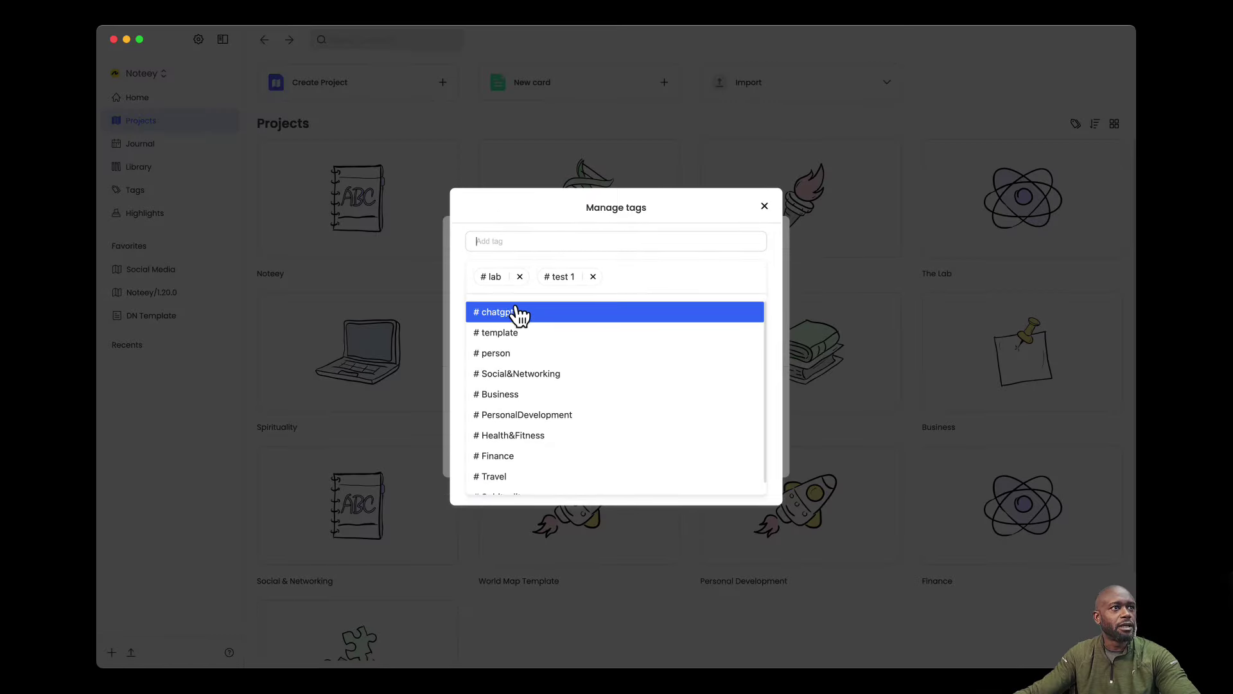
left_click(593, 277)
left_click(764, 206)
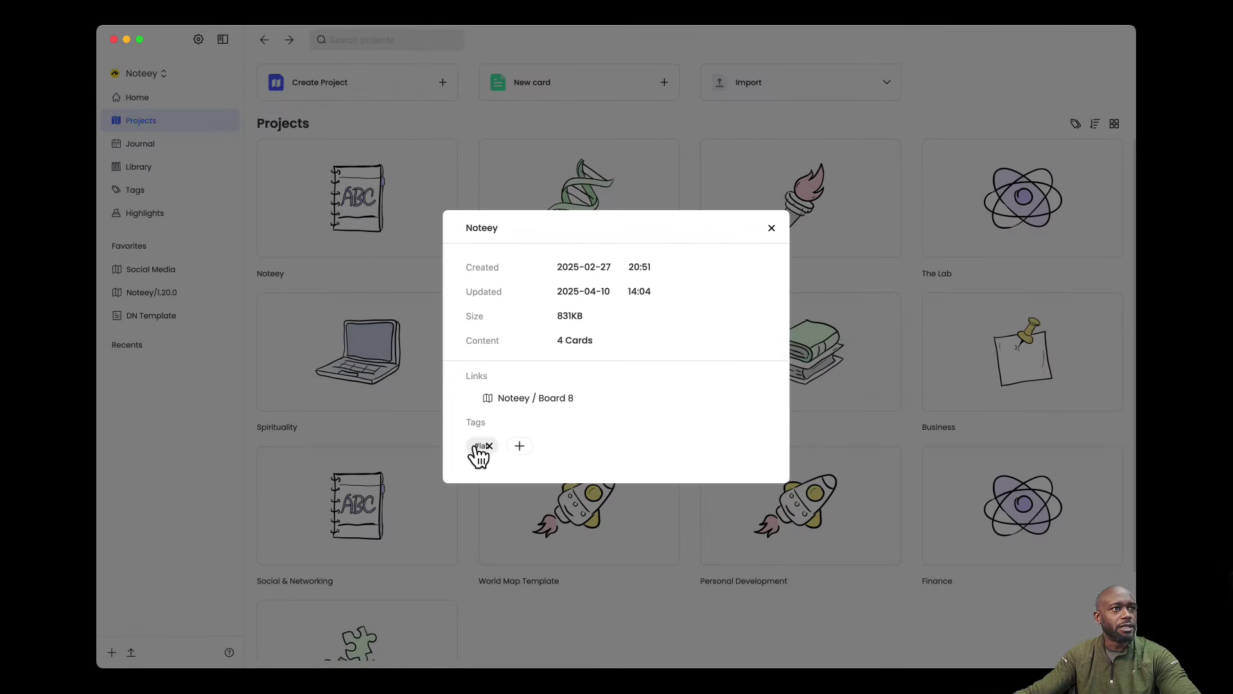
left_click(784, 118)
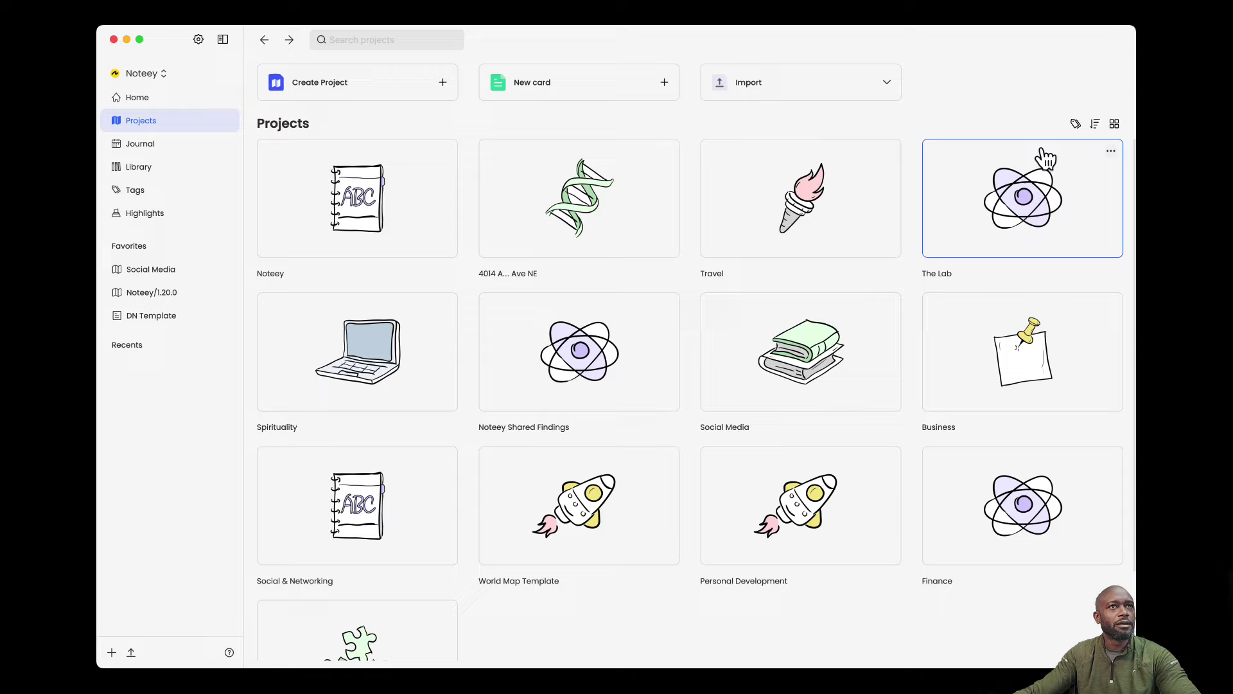
Step: Filter the Projects list by #lab, clear the filter and review the available filter tags again
left_click(1076, 124)
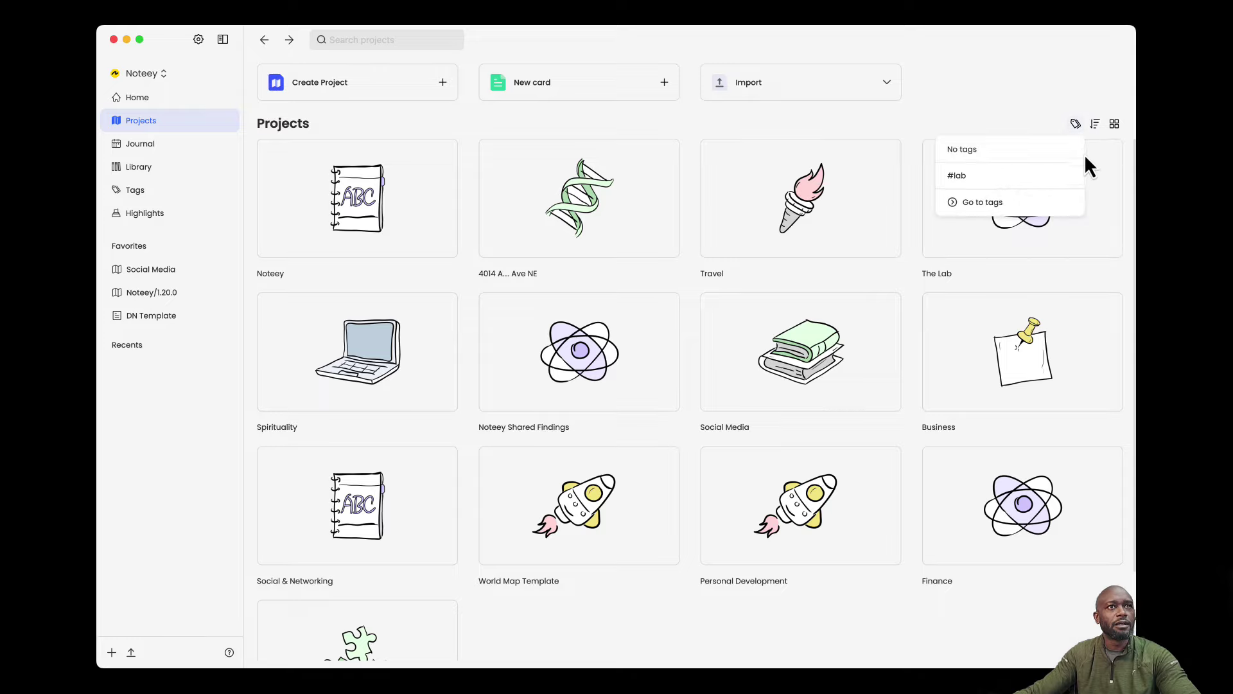
left_click(983, 183)
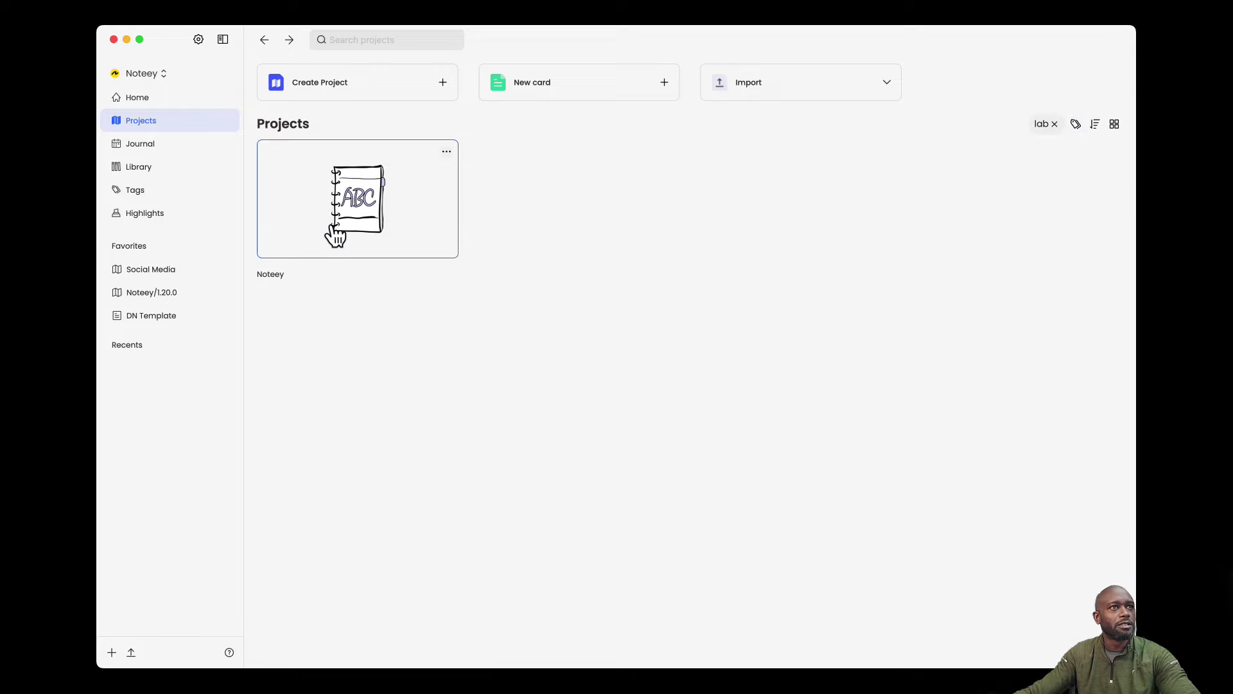
left_click(1056, 125)
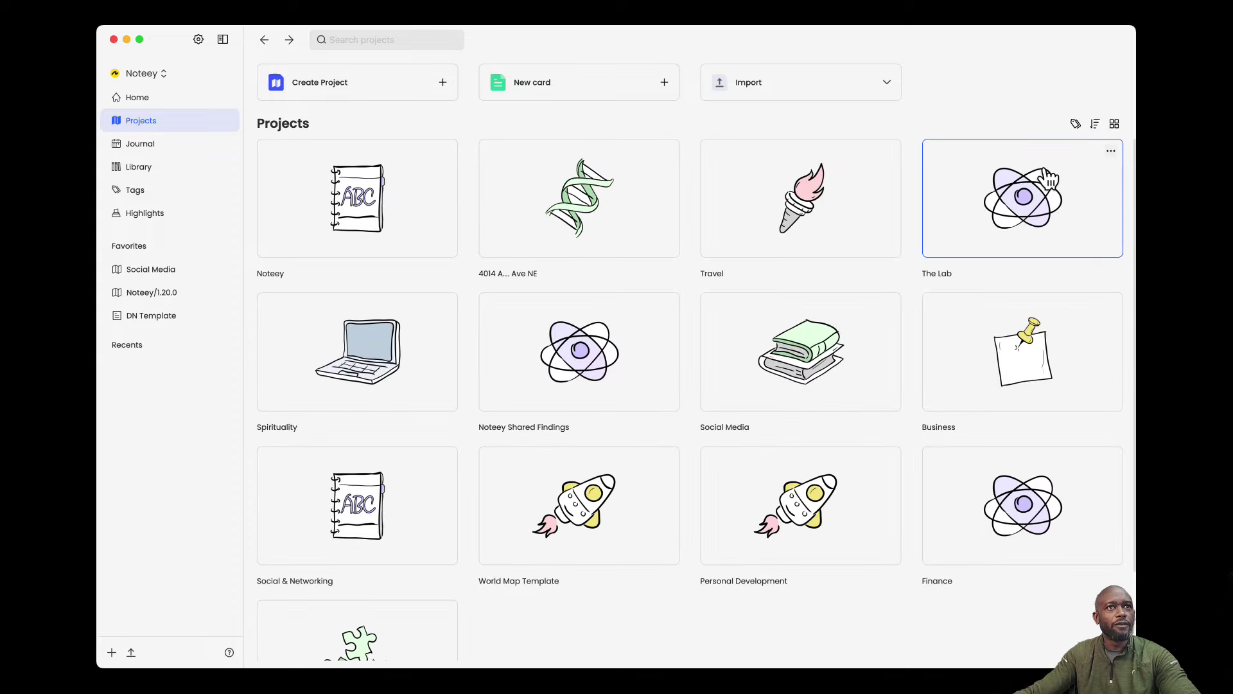
left_click(1076, 123)
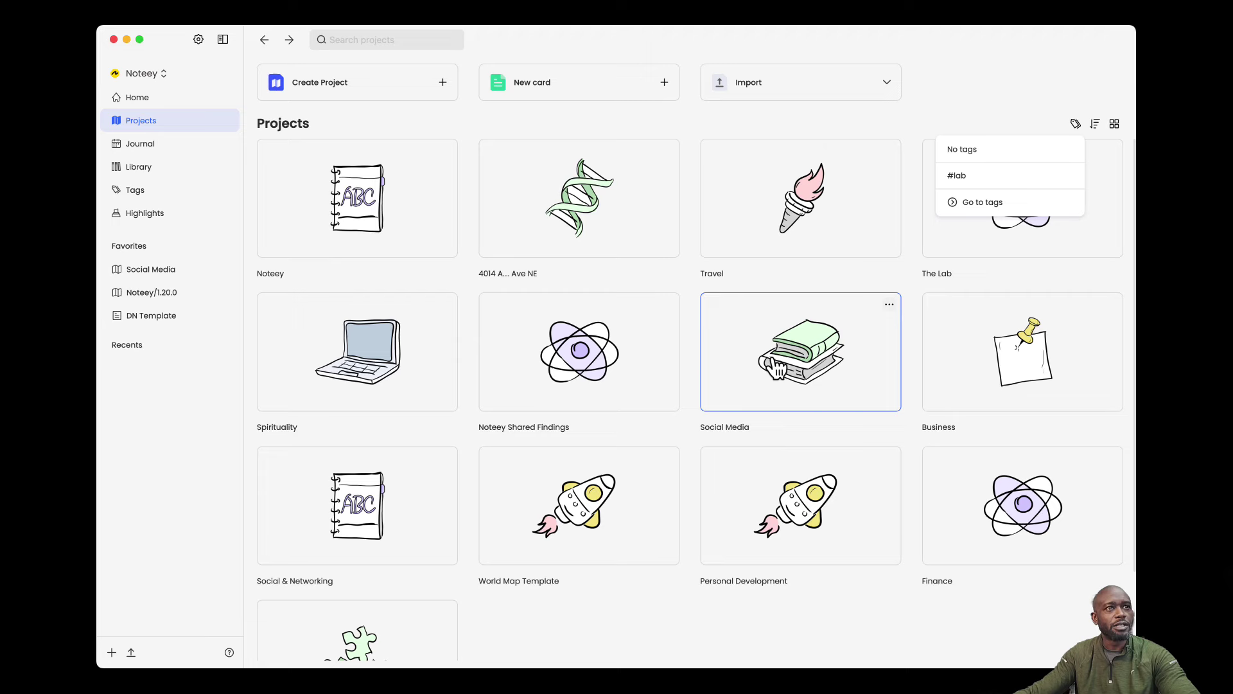
left_click(843, 382)
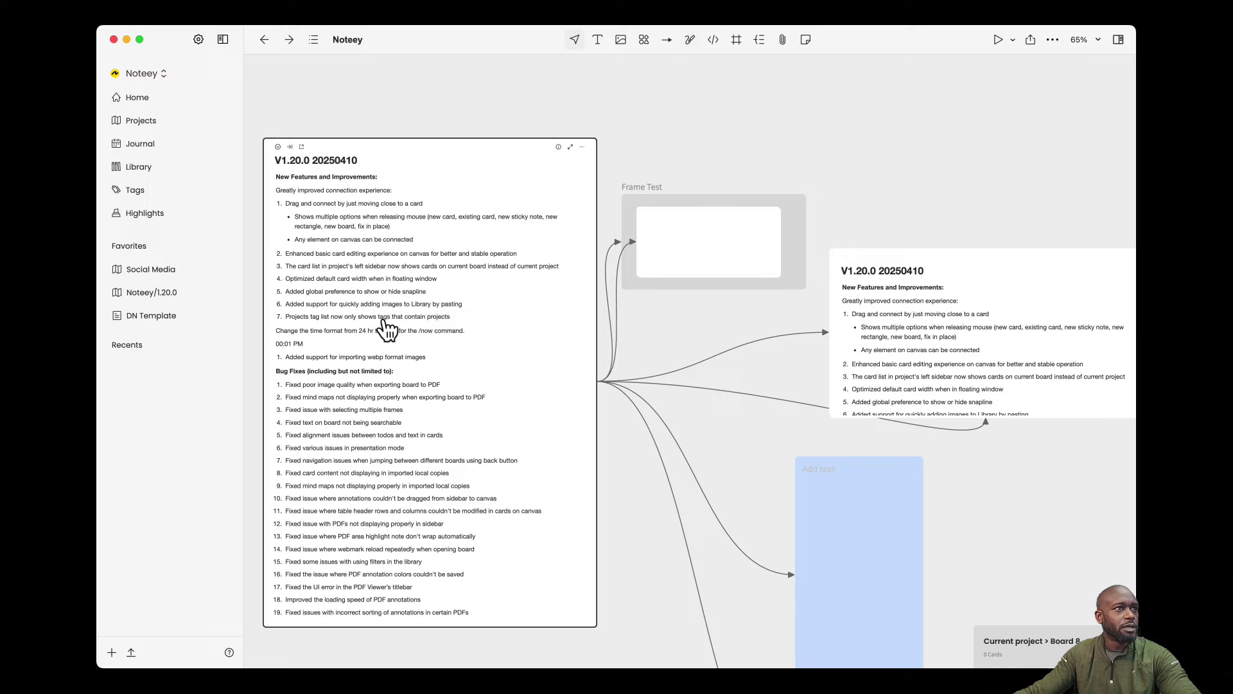
Step: Insert the current time with the /now command after the time format item in the V1.20.0 card, and select the inserted time
left_click(304, 334)
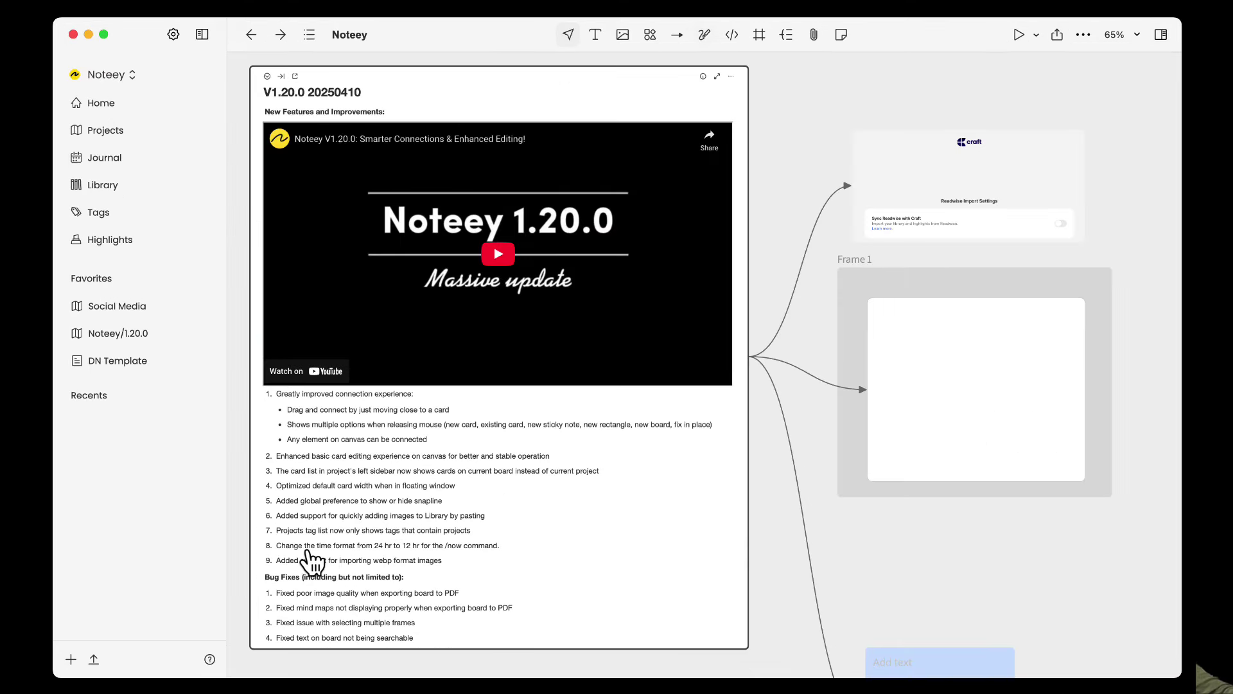
left_click(351, 546)
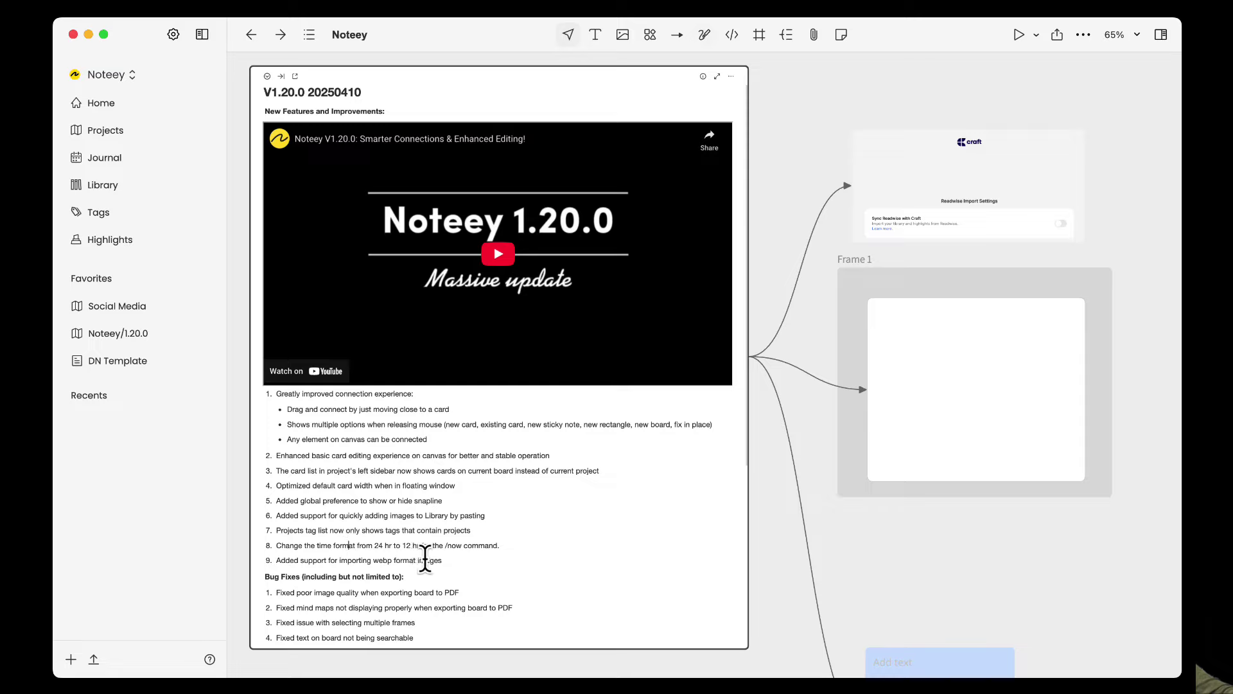
left_click(455, 545)
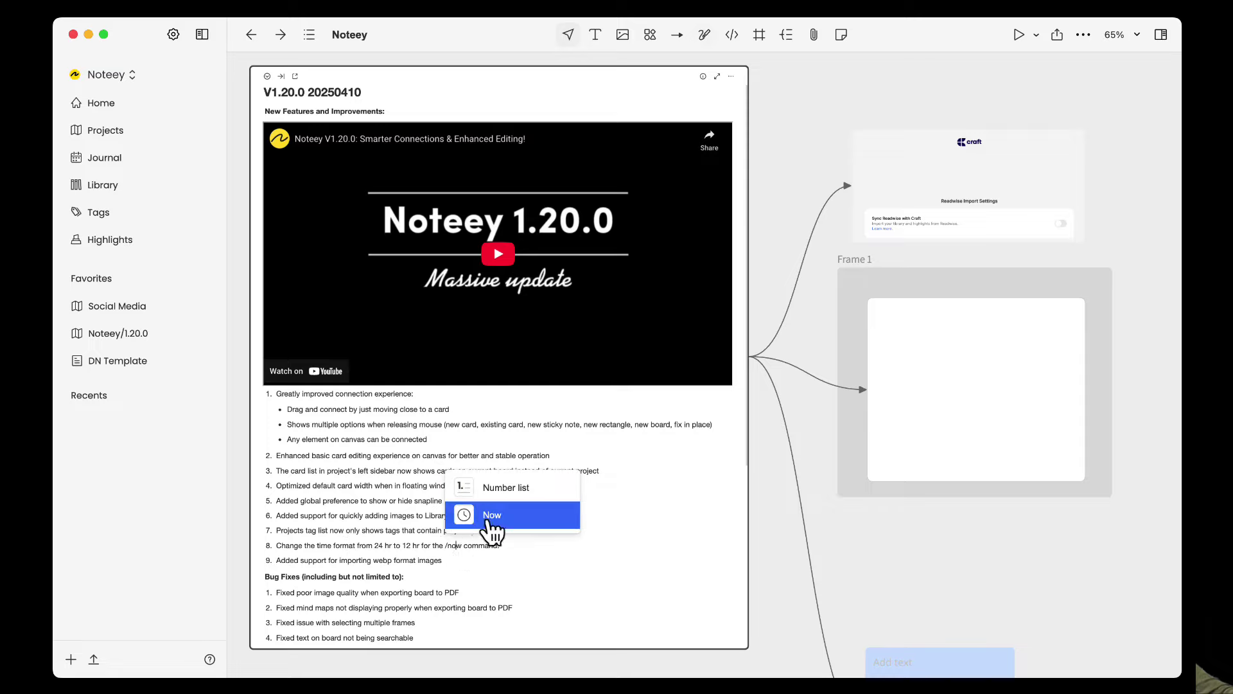
left_click(507, 546)
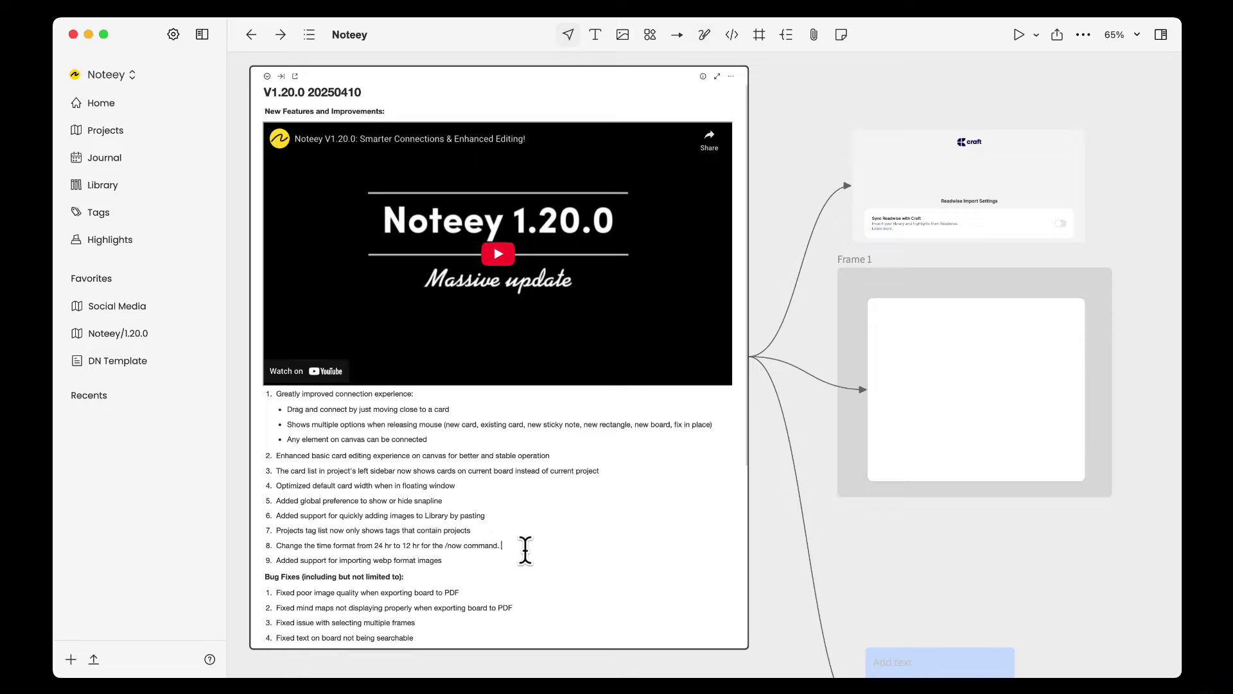
type("/now")
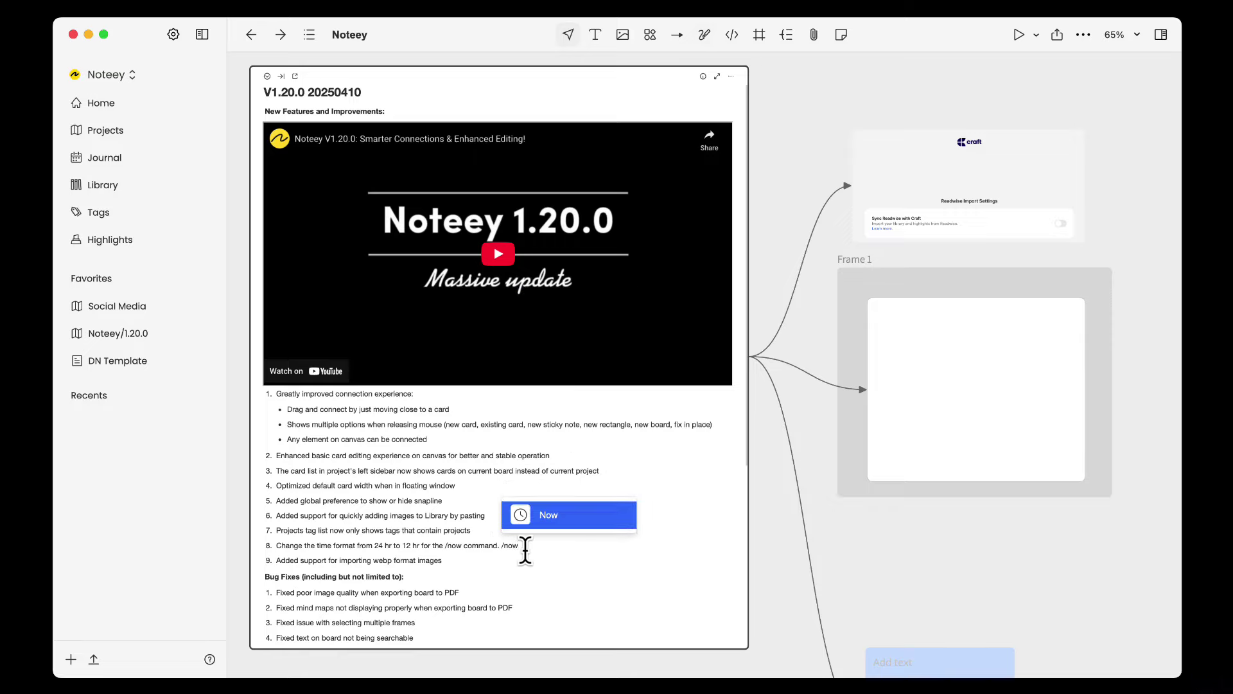
key("Return")
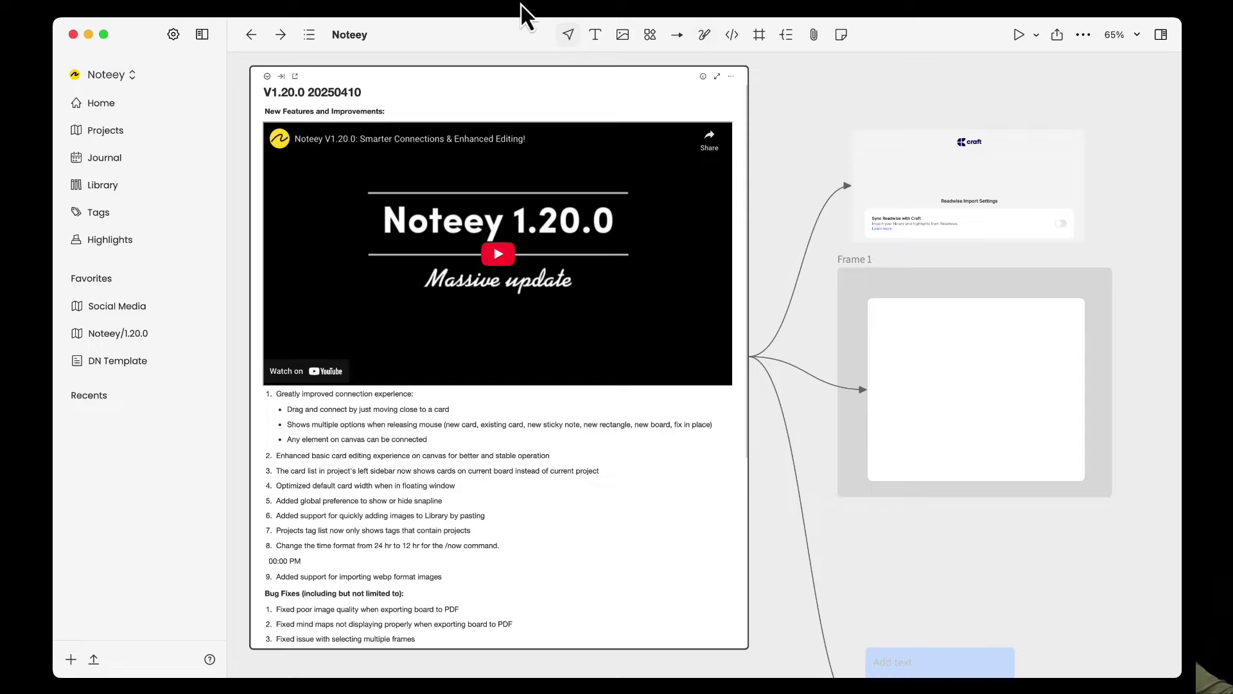
left_click_drag(307, 562, 505, 548)
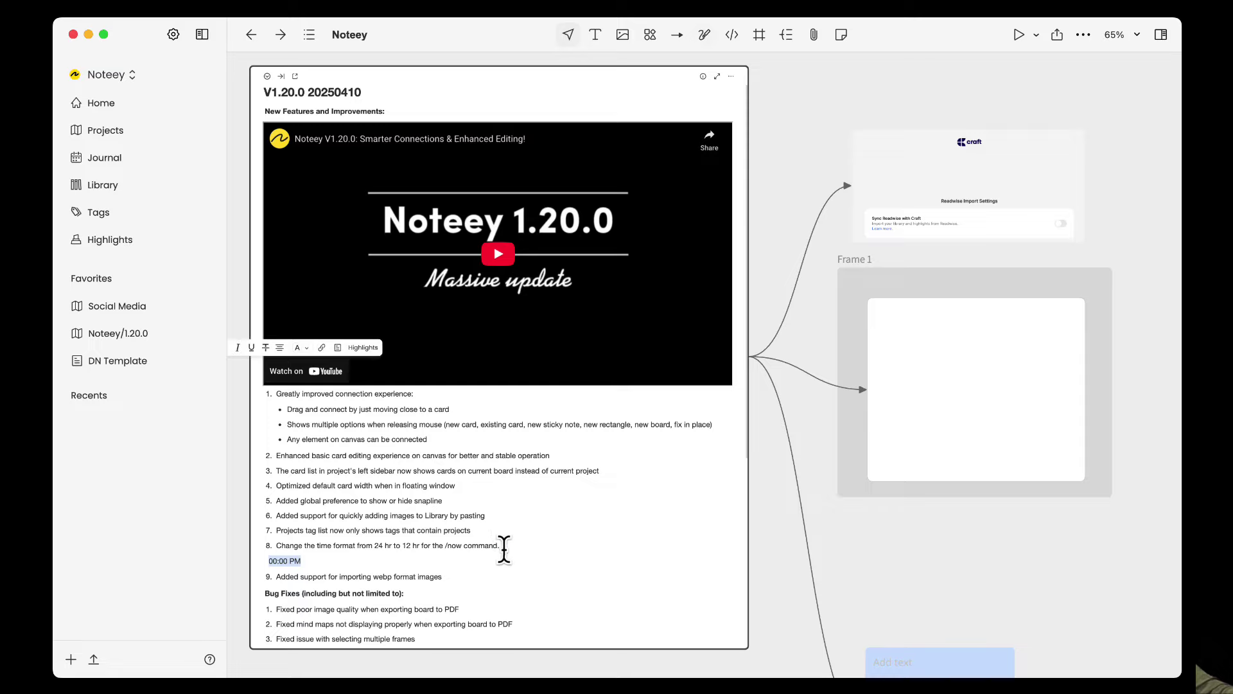